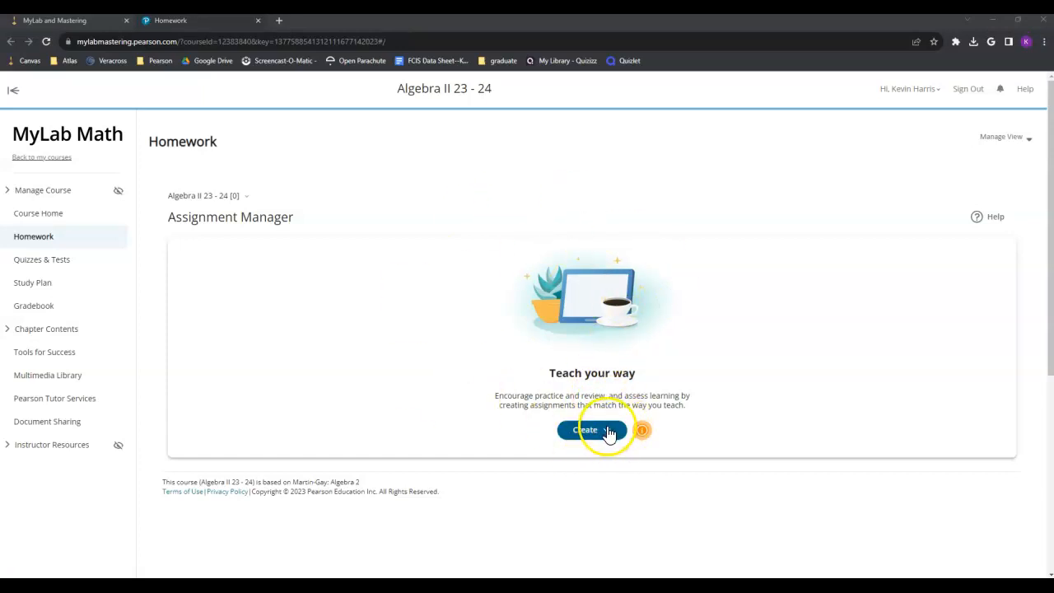
Step: Choose Create homework from the Create menu to open a New Homework form for Martin-Gay: Algebra 2
left_click(601, 430)
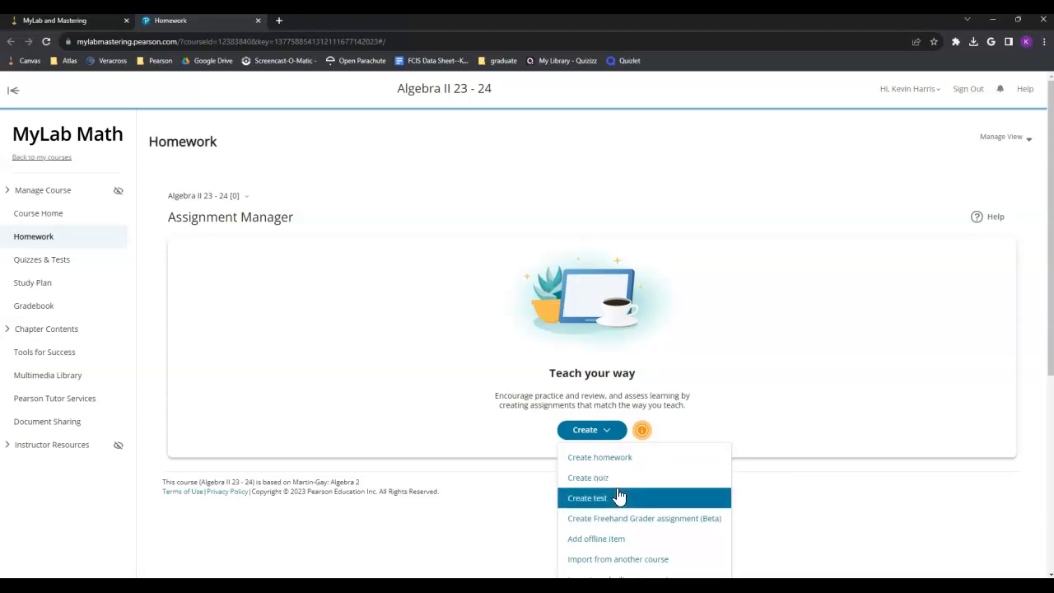
left_click(608, 499)
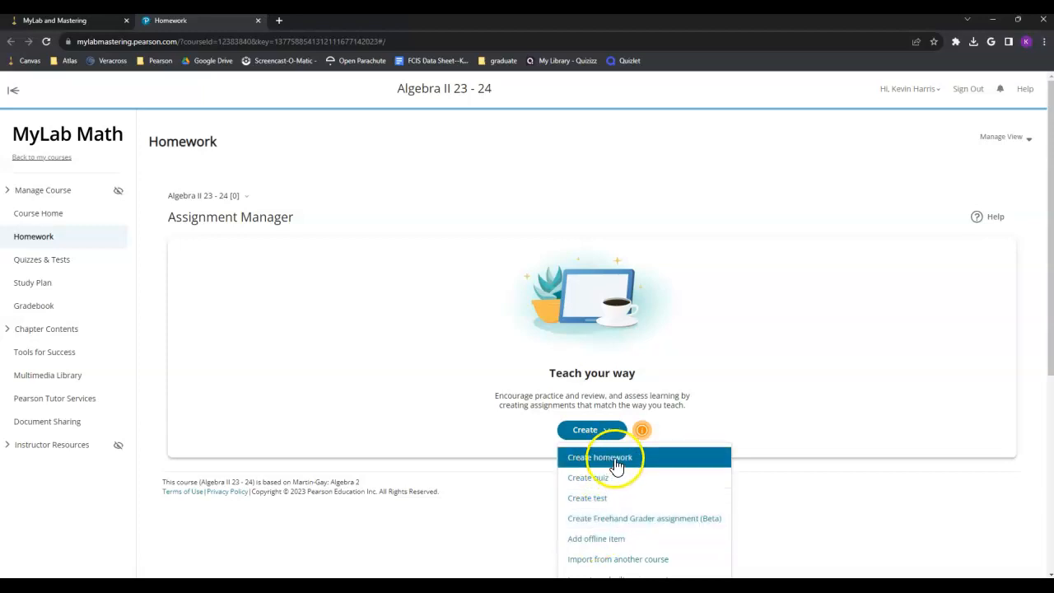
left_click(612, 462)
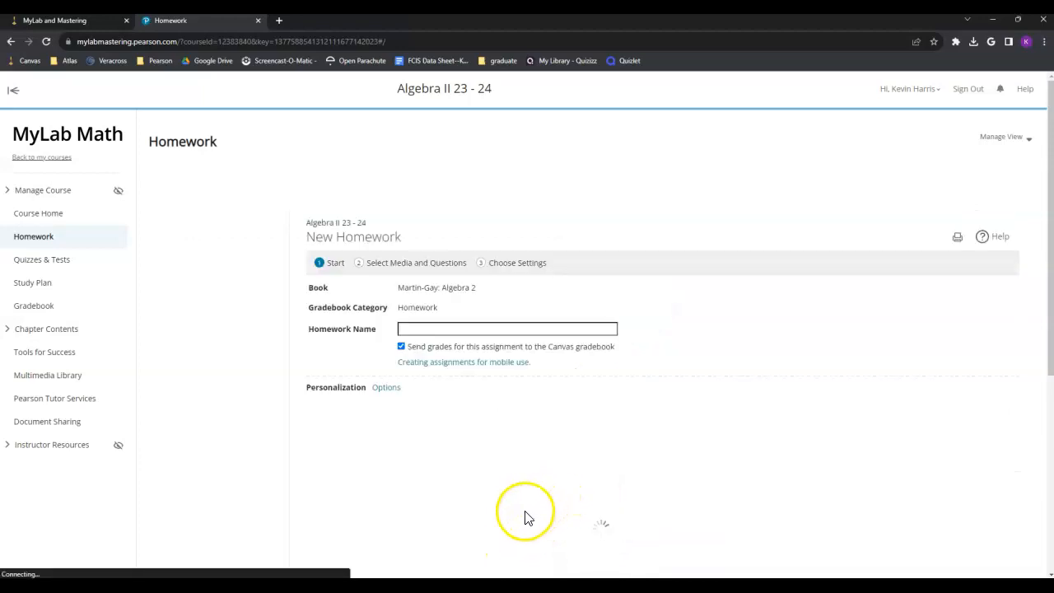
Step: Name the homework 'Example Homework', keep Canvas gradebook sync on, and continue to question selection
left_click(433, 330)
type("Example Homework")
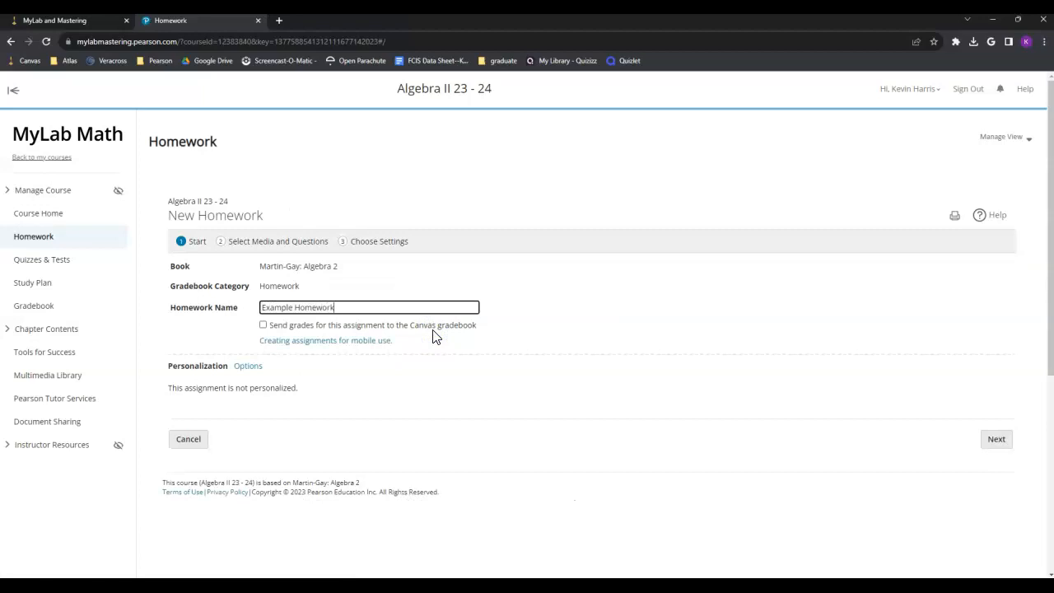
left_click(264, 326)
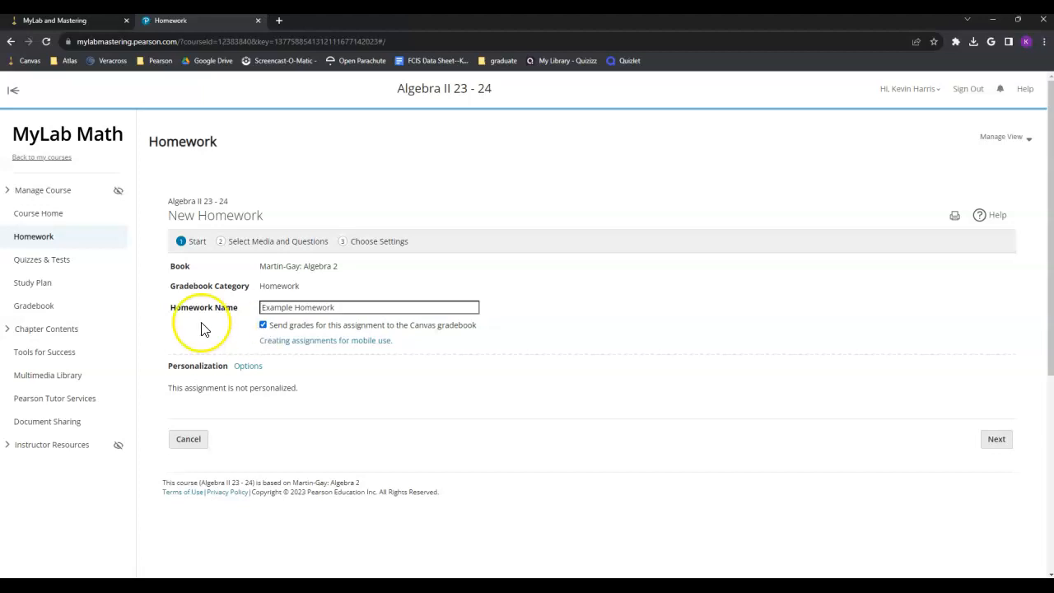
left_click(996, 439)
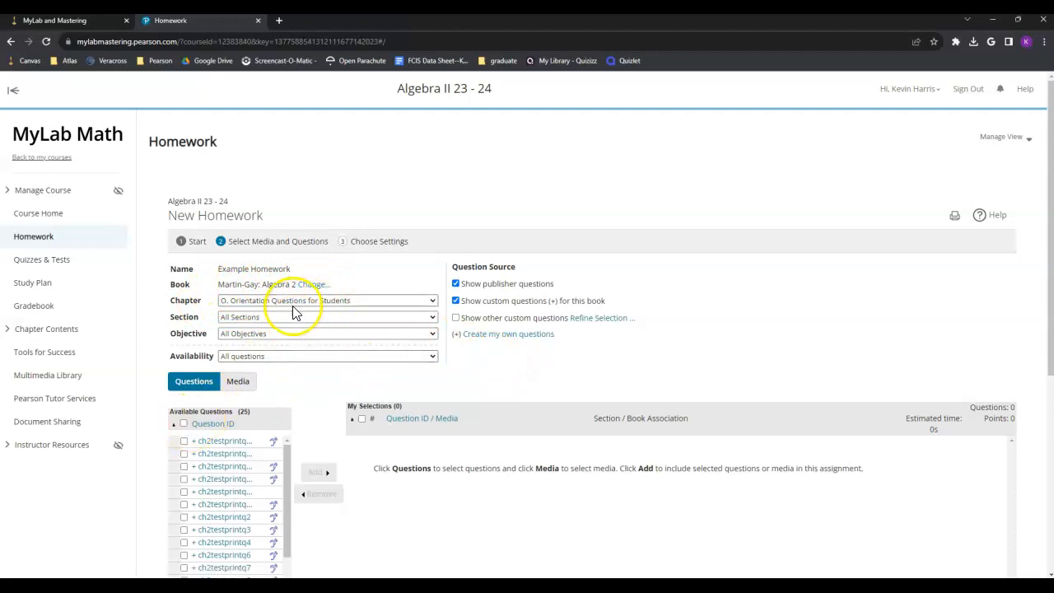
Step: Set the Chapter filter to 3. Graphs and Functions and browse its available questions
left_click(321, 302)
left_click(269, 346)
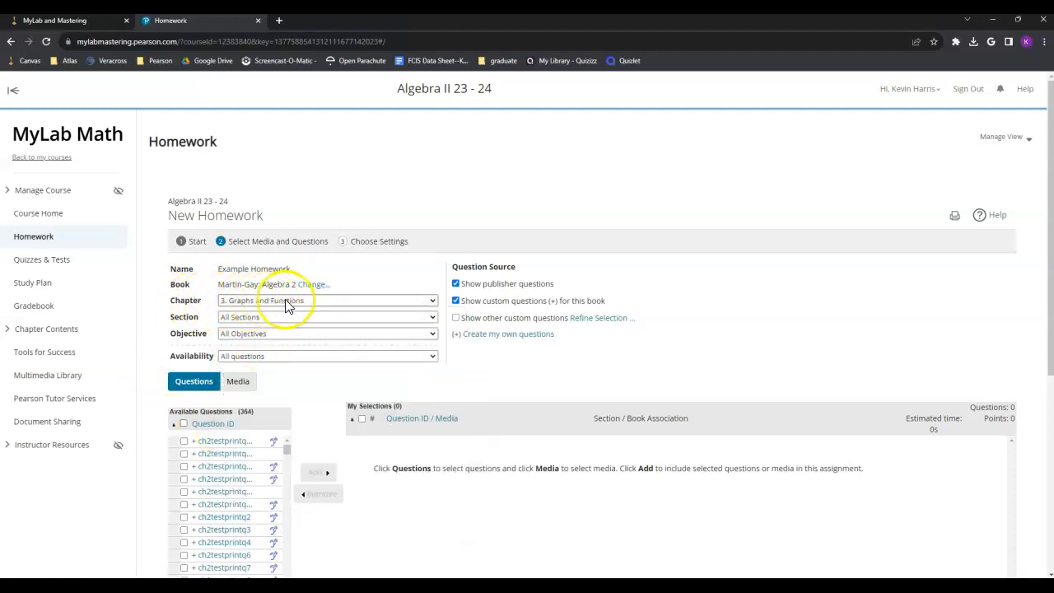
left_click(367, 318)
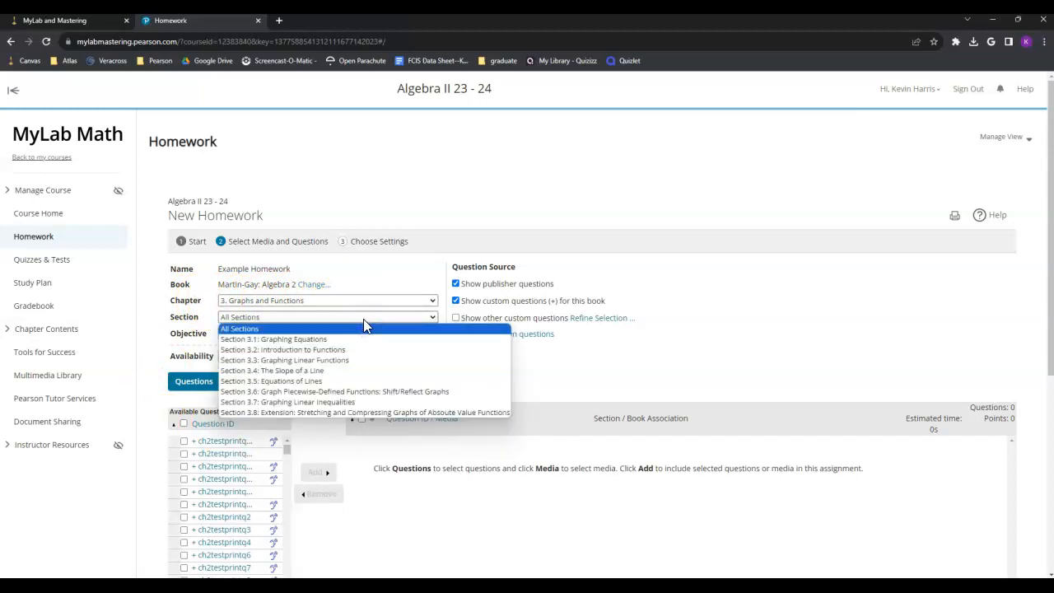
left_click(363, 318)
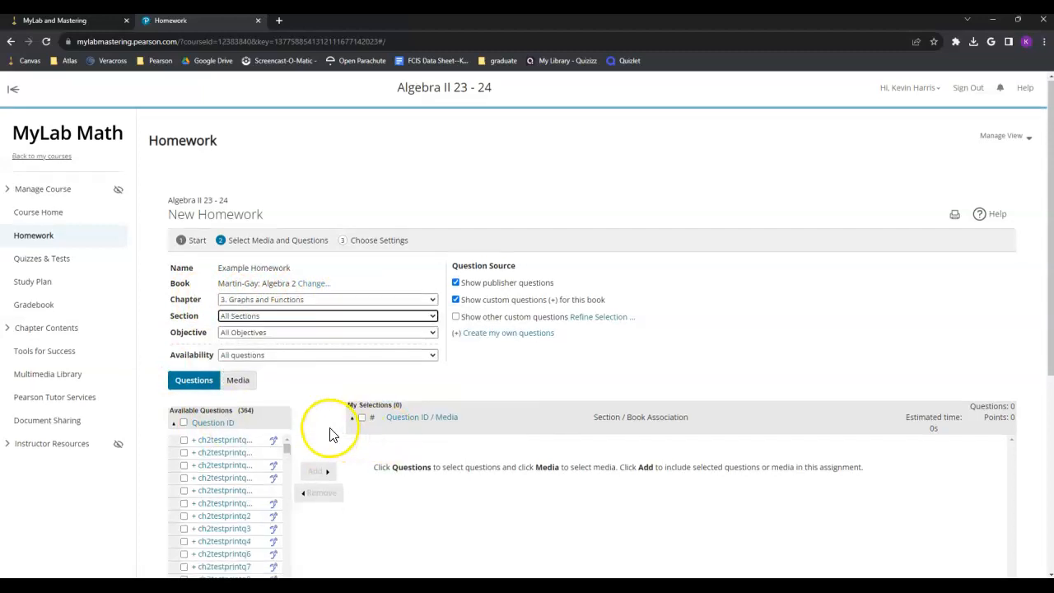
scroll(331, 434, "down", 2)
scroll(252, 463, "down", 6)
scroll(229, 393, "up", 5)
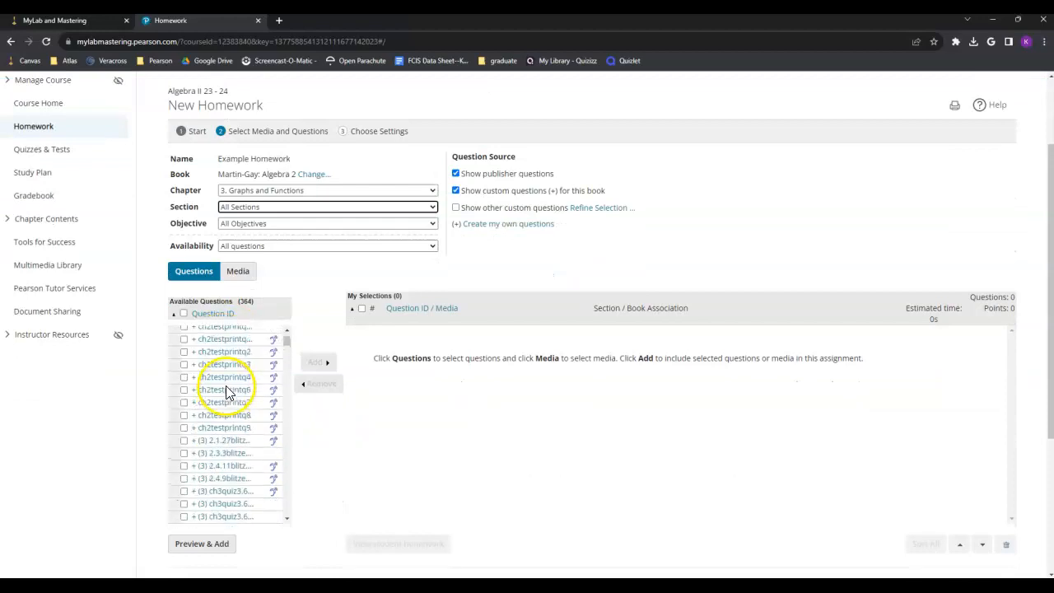
mouse_move(247, 476)
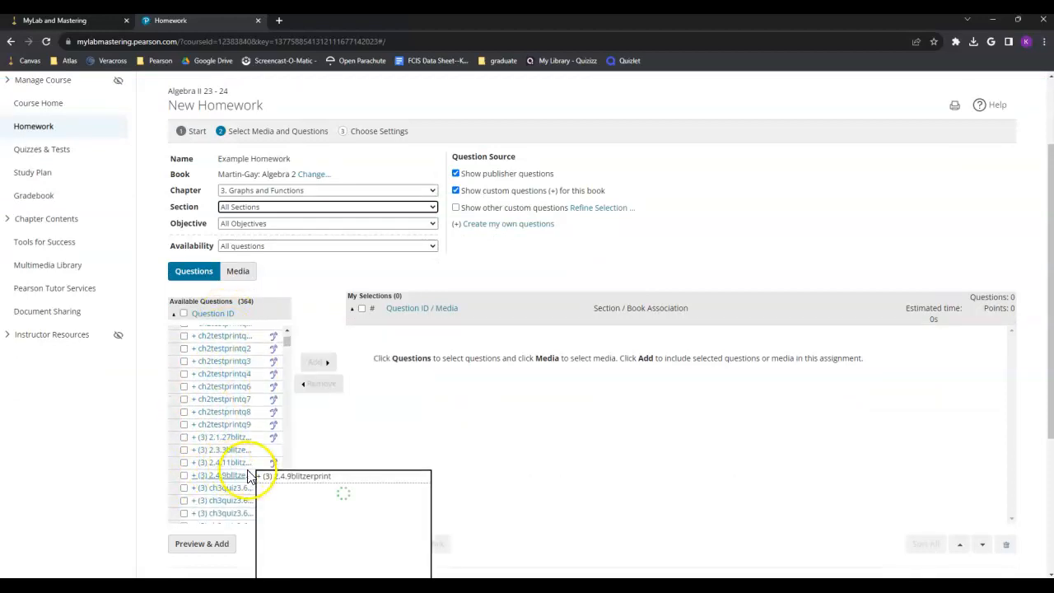
scroll(242, 475, "down", 4)
mouse_move(203, 401)
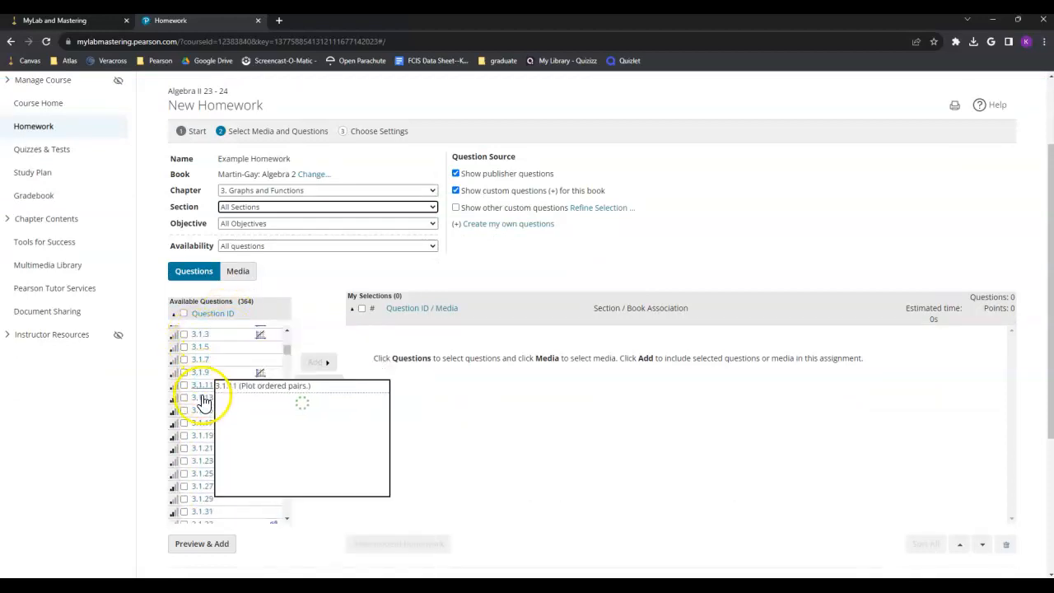
scroll(206, 449, "down", 4)
scroll(205, 471, "down", 5)
scroll(204, 470, "down", 6)
scroll(203, 466, "down", 5)
Step: Narrow to Section 3.4: The Slope of a Line and the slope-from-two-points objective
left_click(273, 209)
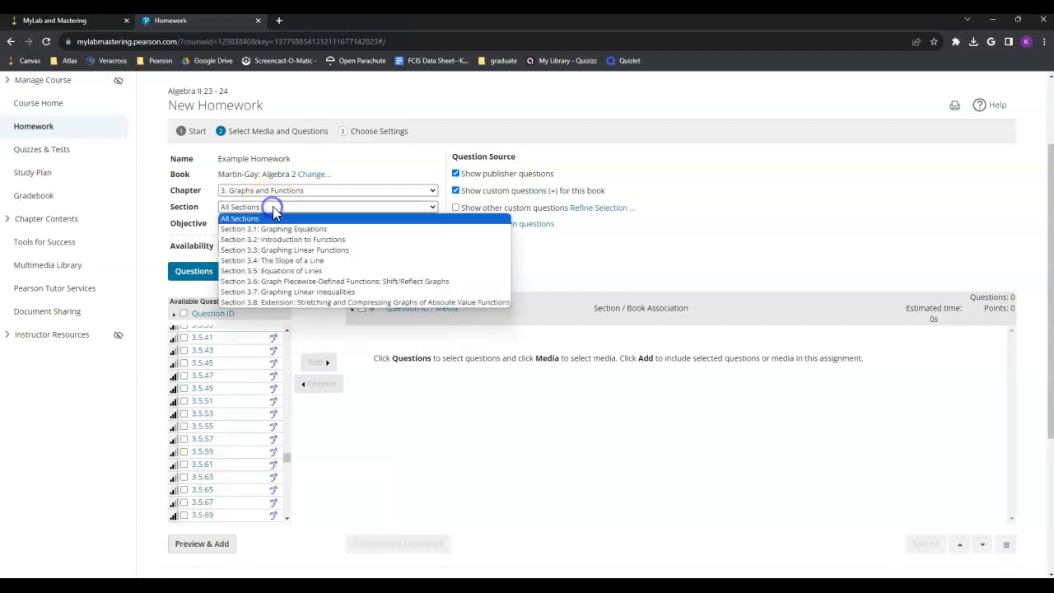
left_click(295, 262)
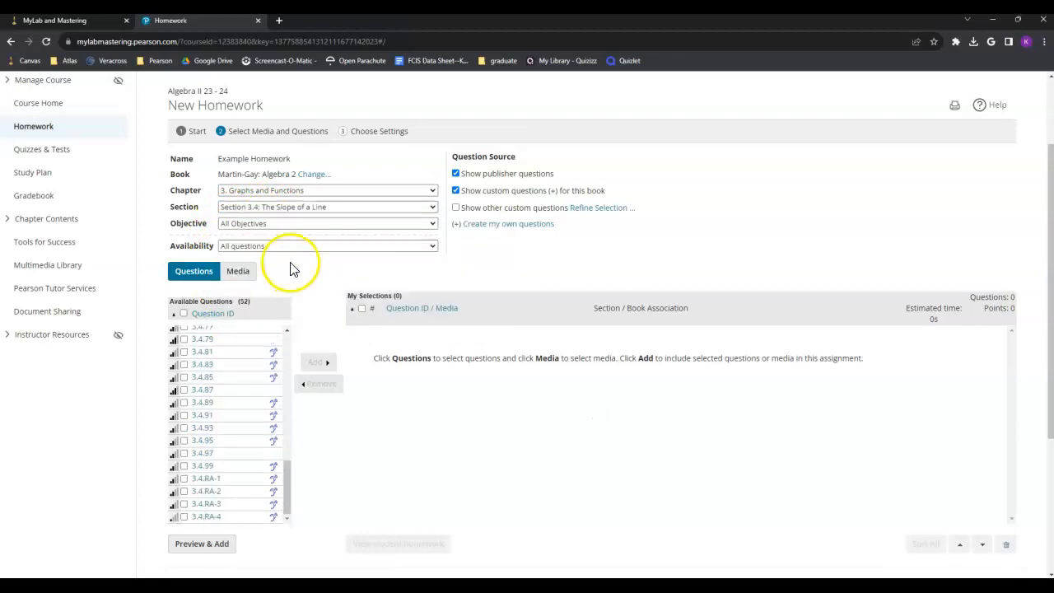
left_click(271, 223)
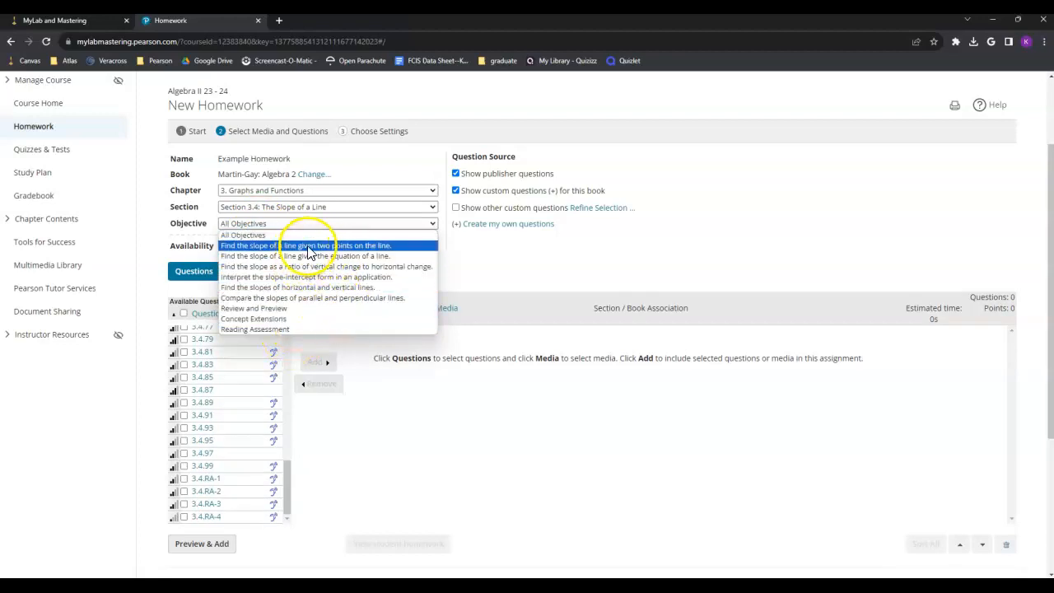
left_click(310, 246)
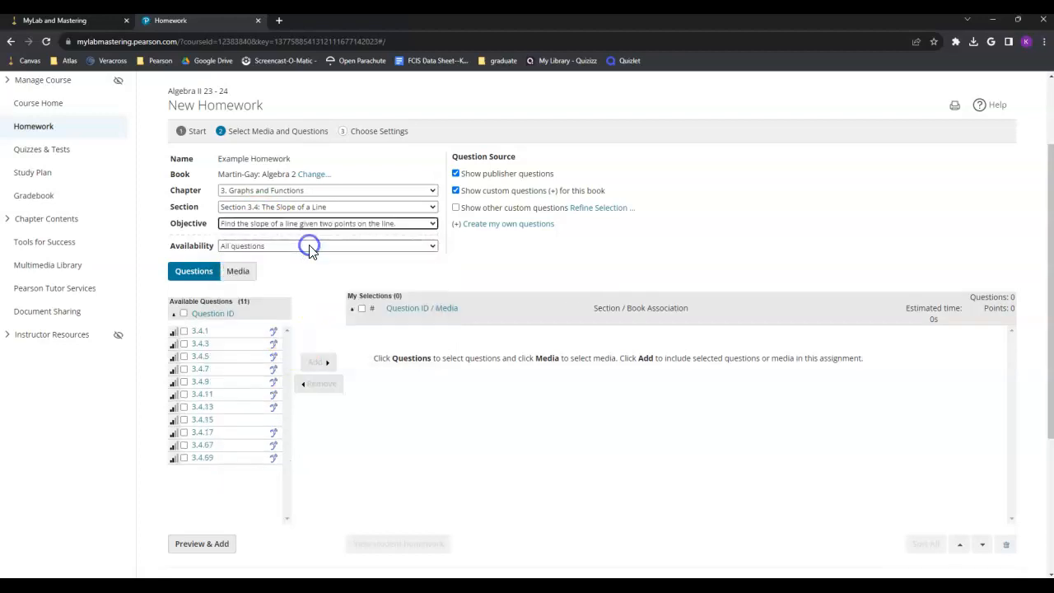
Step: Add questions 3.4.1, 3.4.7 and 3.4.9 to the homework
left_click(183, 330)
left_click(183, 369)
left_click(183, 381)
left_click(318, 362)
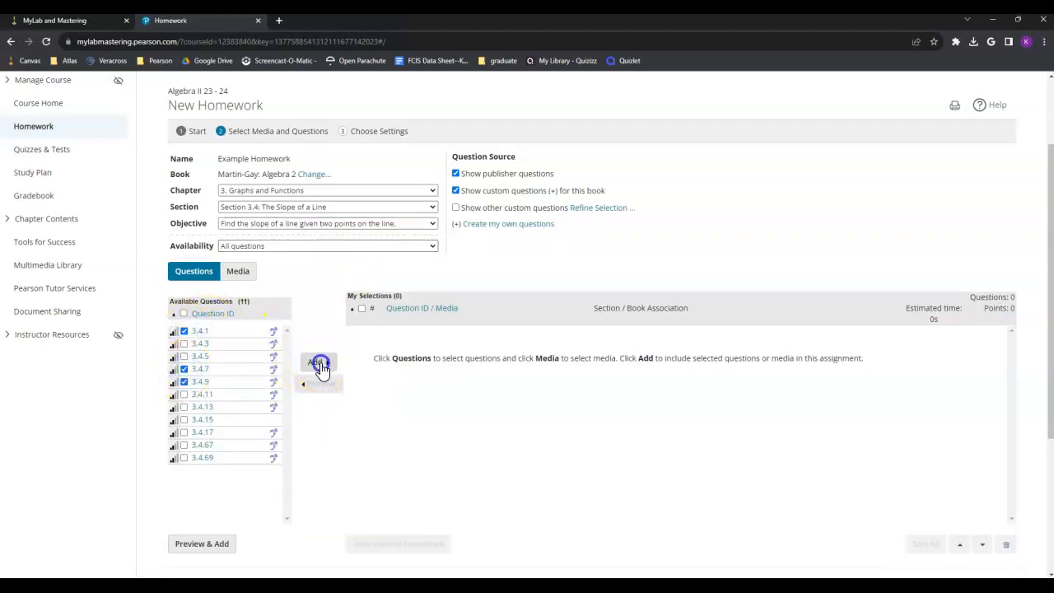
left_click(321, 365)
Step: Preview question 3.4.1, slope through (2,3) and (9,4), in its own window
mouse_move(199, 334)
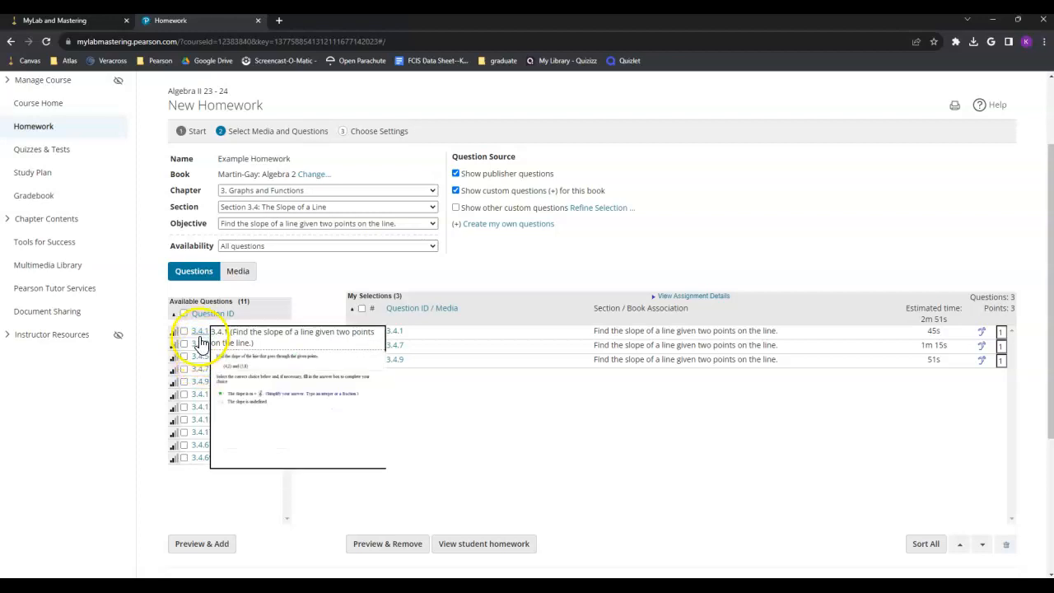
left_click(198, 332)
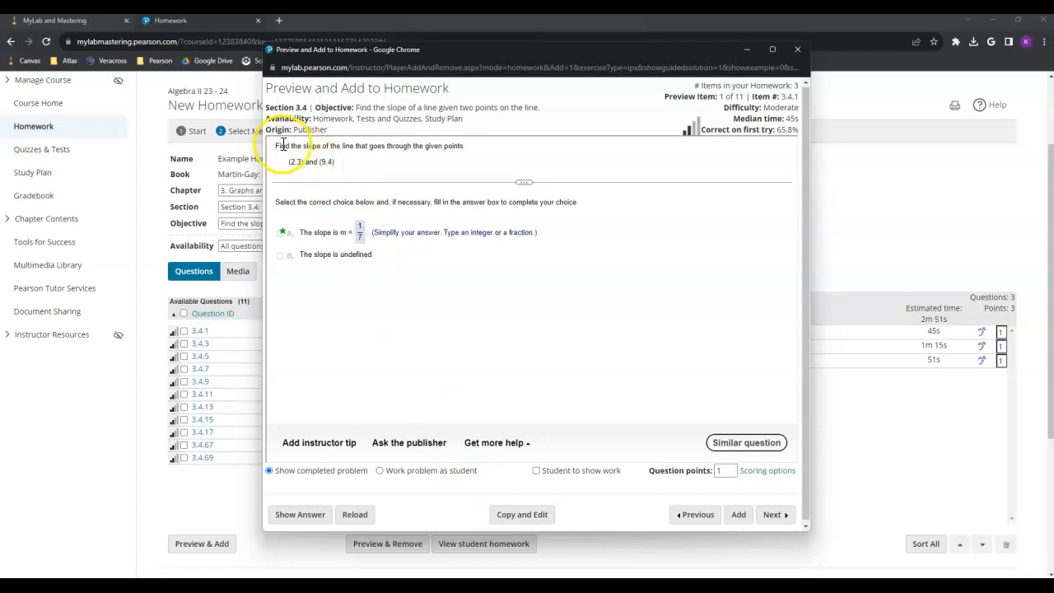
left_click_drag(279, 147, 395, 168)
Step: From the preview window, add questions 3.4.1 and 3.4.7 to the homework
left_click(397, 169)
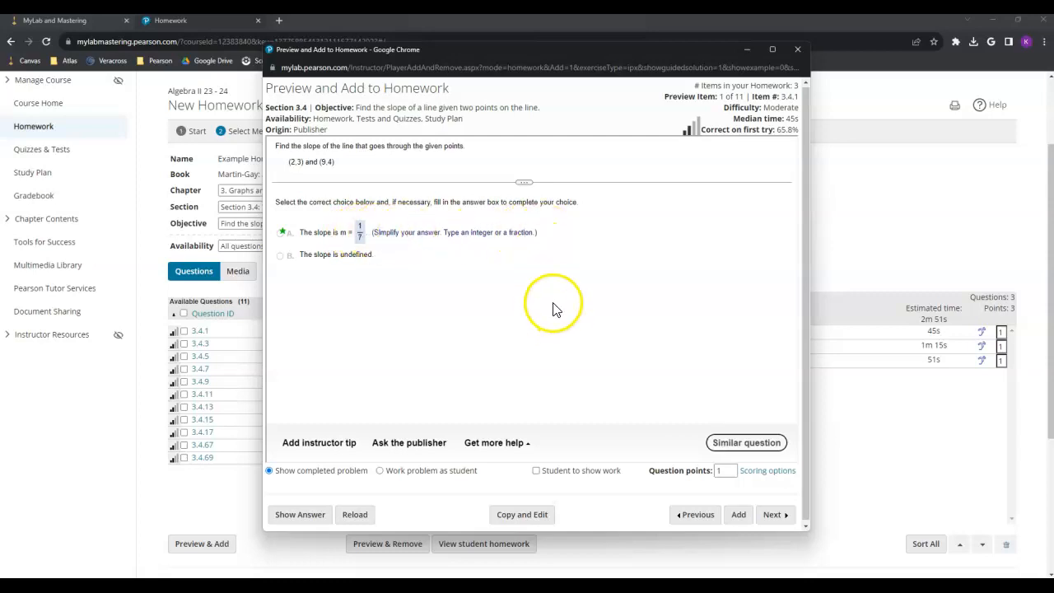
left_click(738, 513)
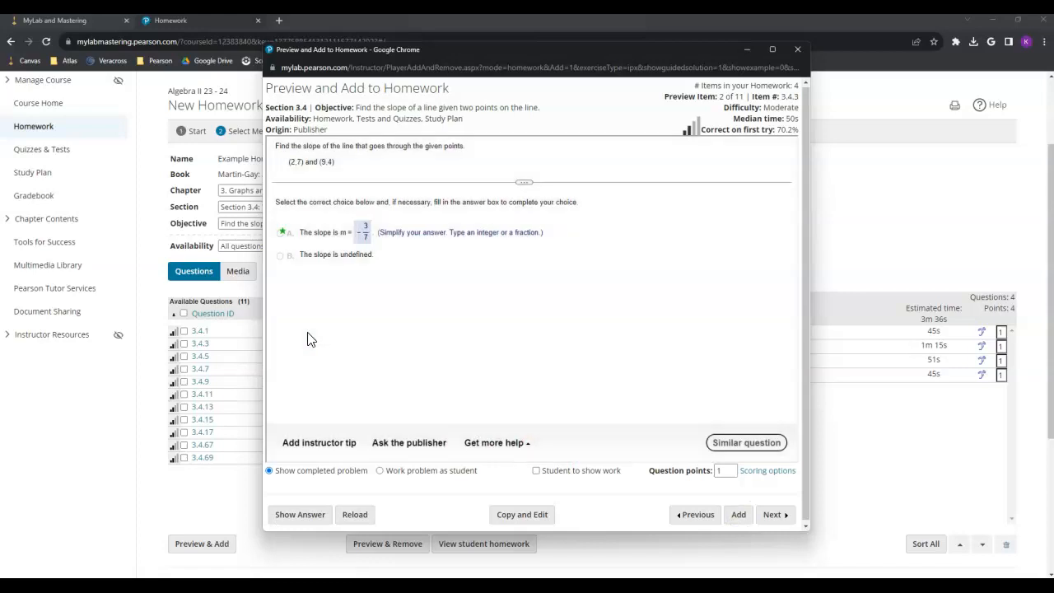
left_click_drag(719, 96, 733, 96)
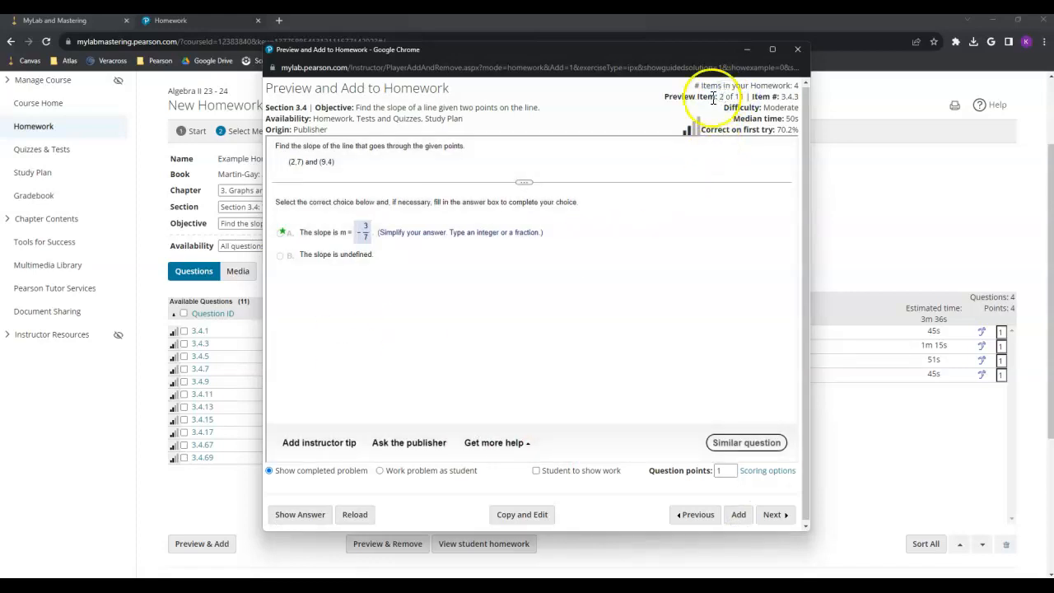
left_click(776, 513)
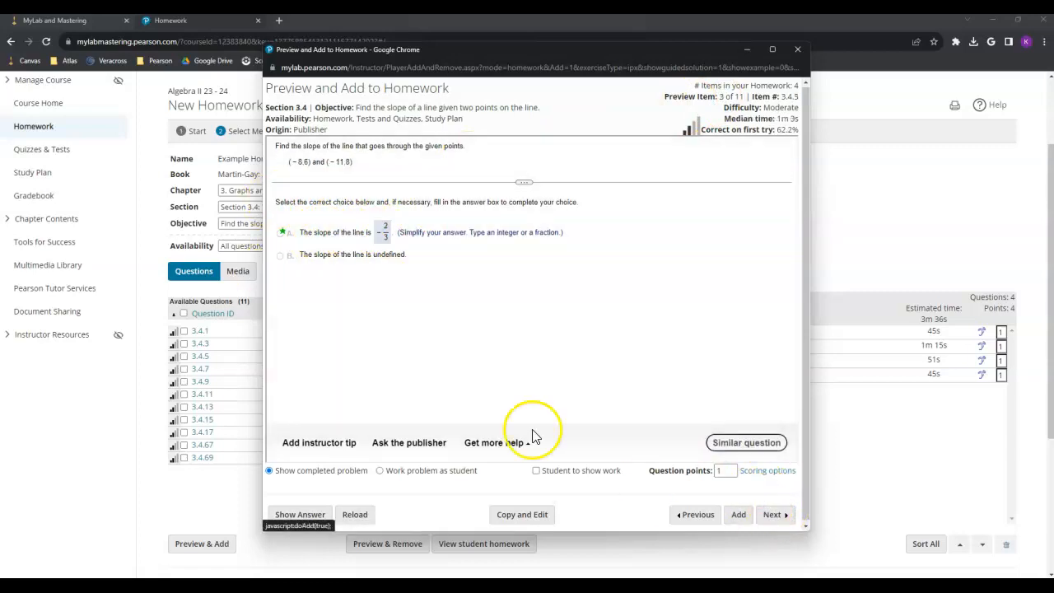
left_click(775, 515)
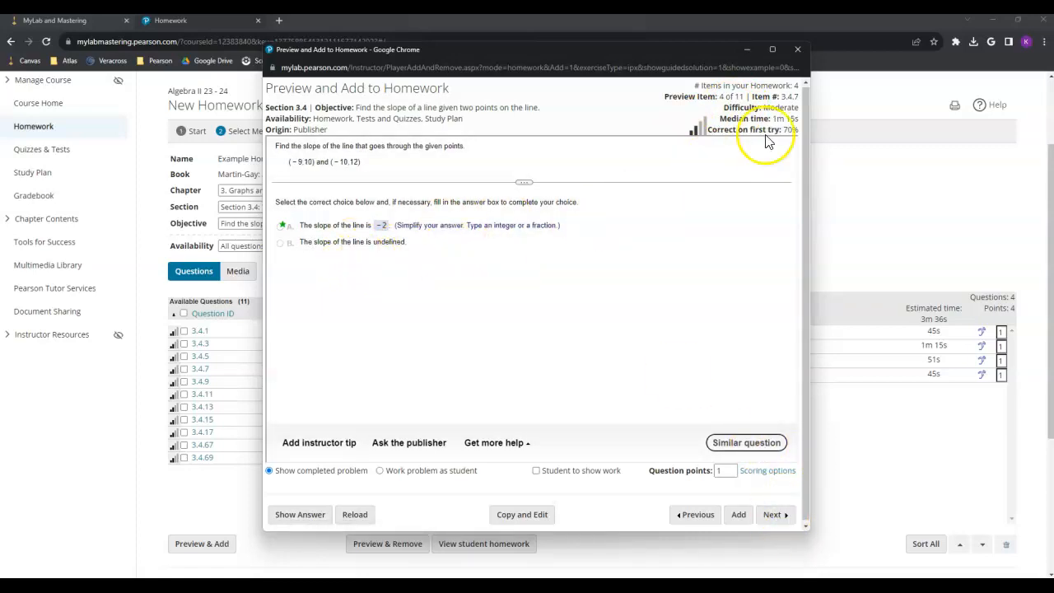
left_click(738, 514)
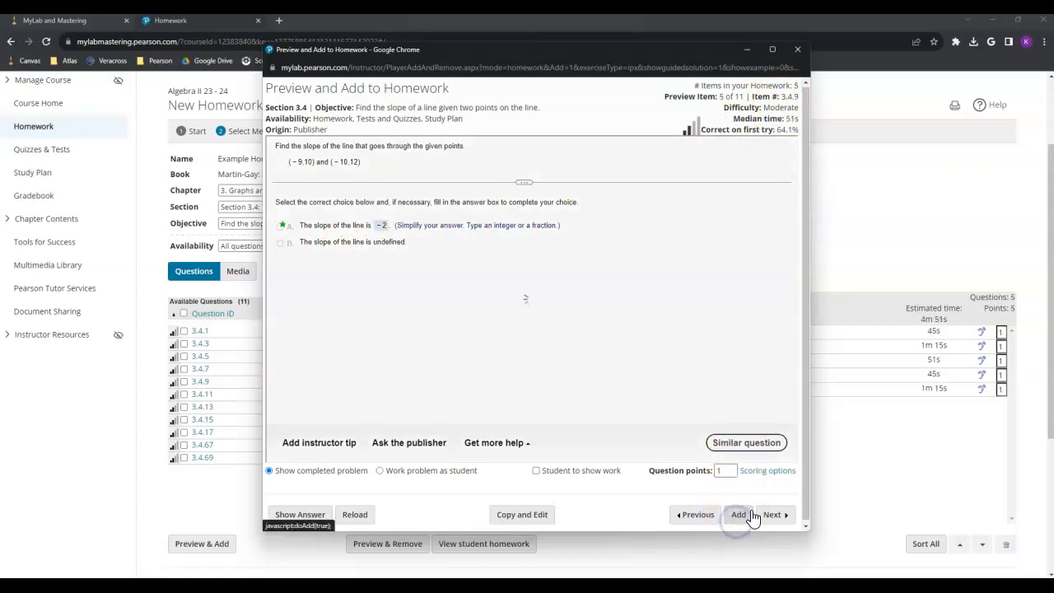
Step: Skip ahead to question 3.4.67, add it, and close the preview window
left_click(783, 517)
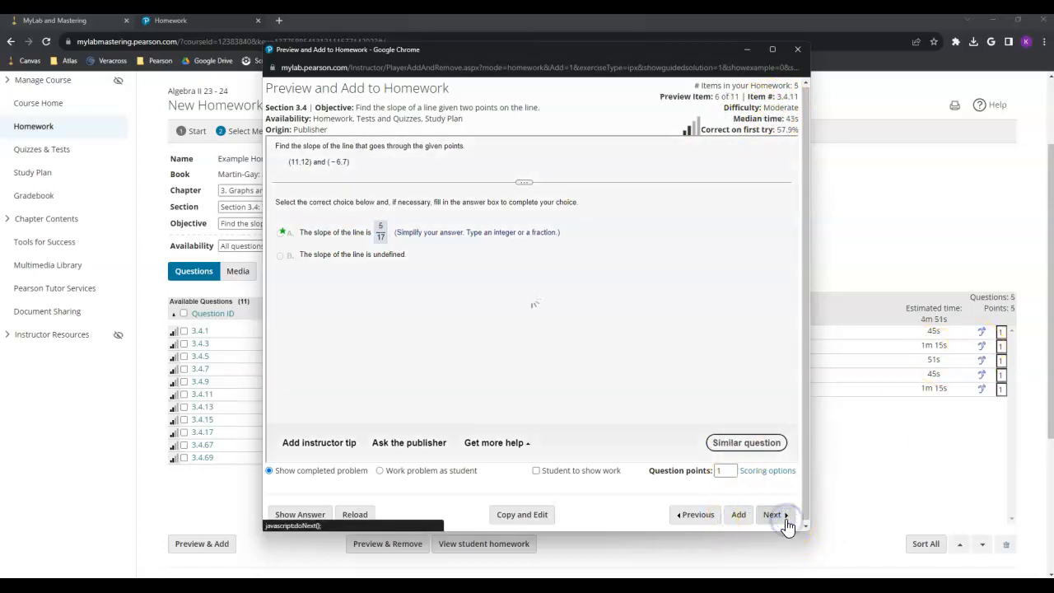
left_click(774, 515)
left_click(774, 514)
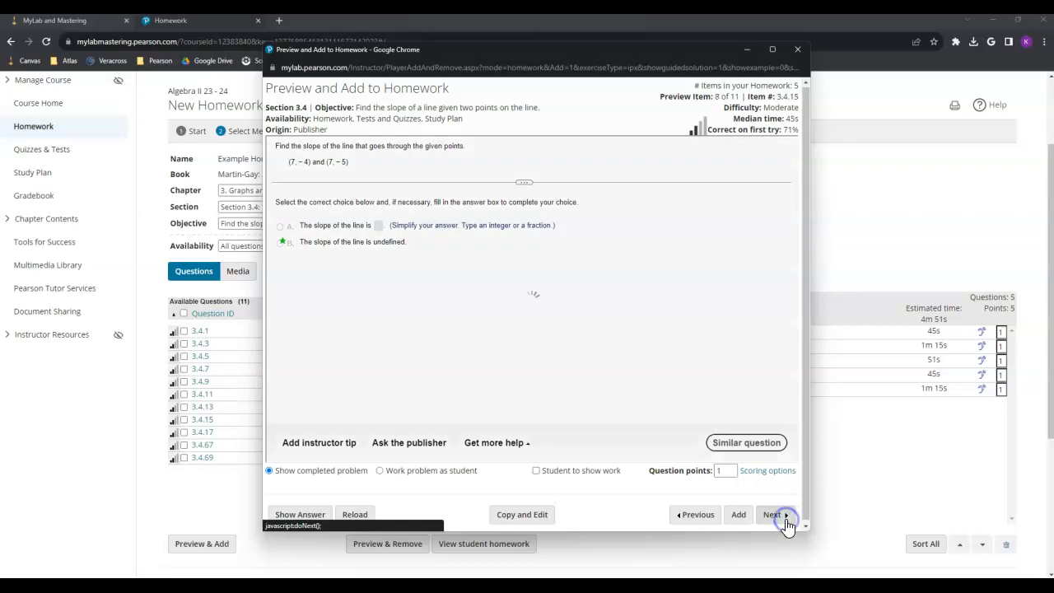
left_click(784, 518)
left_click(784, 517)
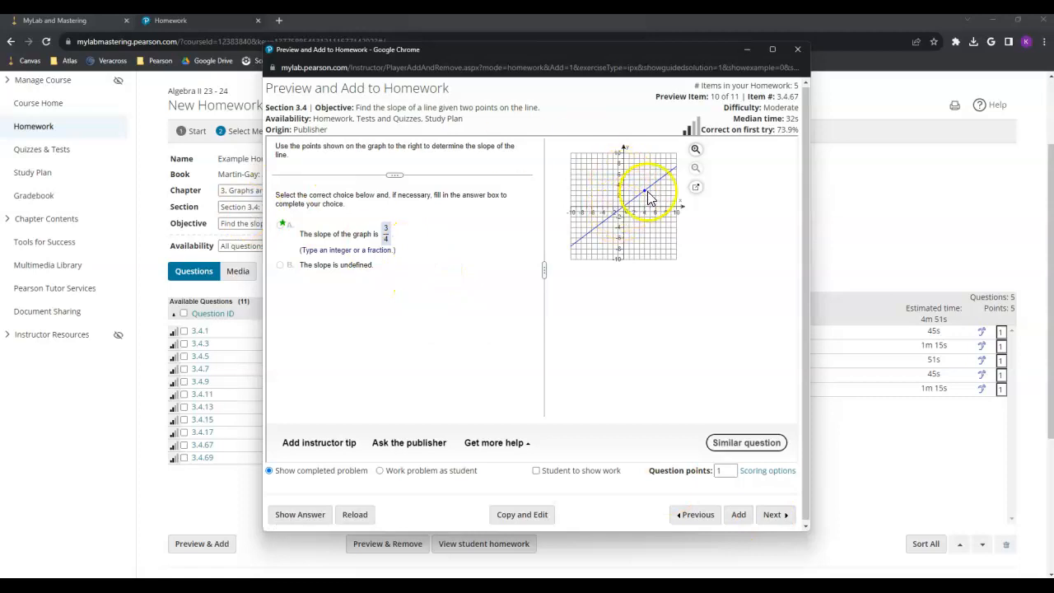
left_click(736, 514)
left_click(786, 518)
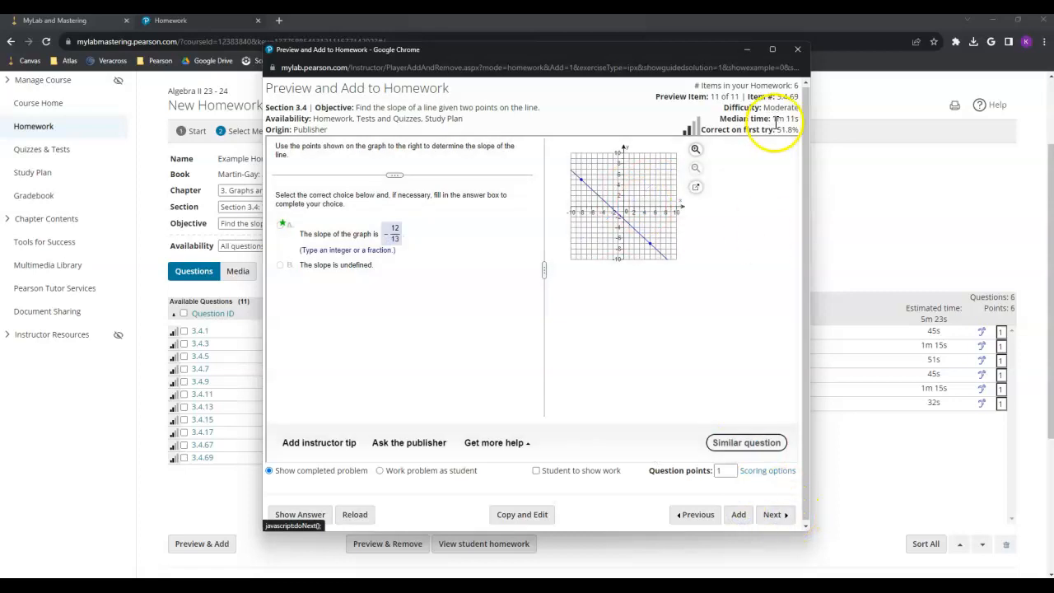
left_click_drag(764, 107, 801, 109)
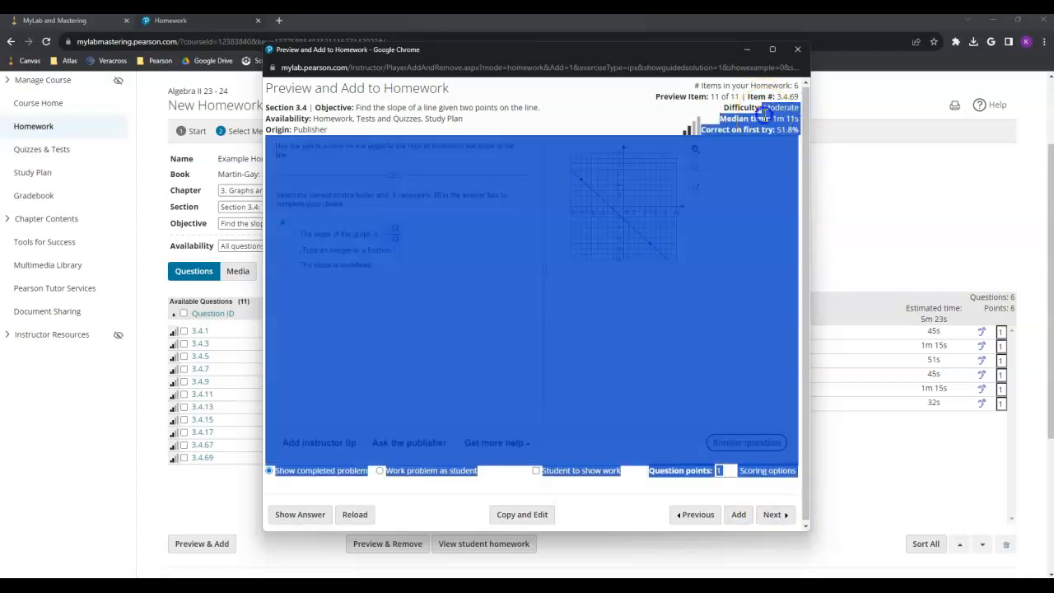
left_click(763, 113)
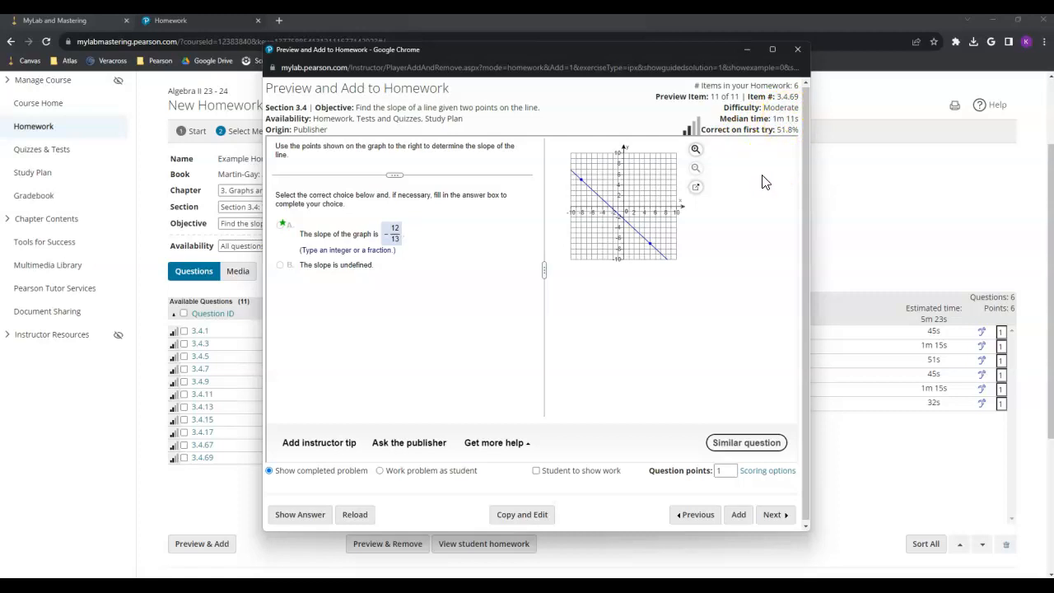
left_click(797, 48)
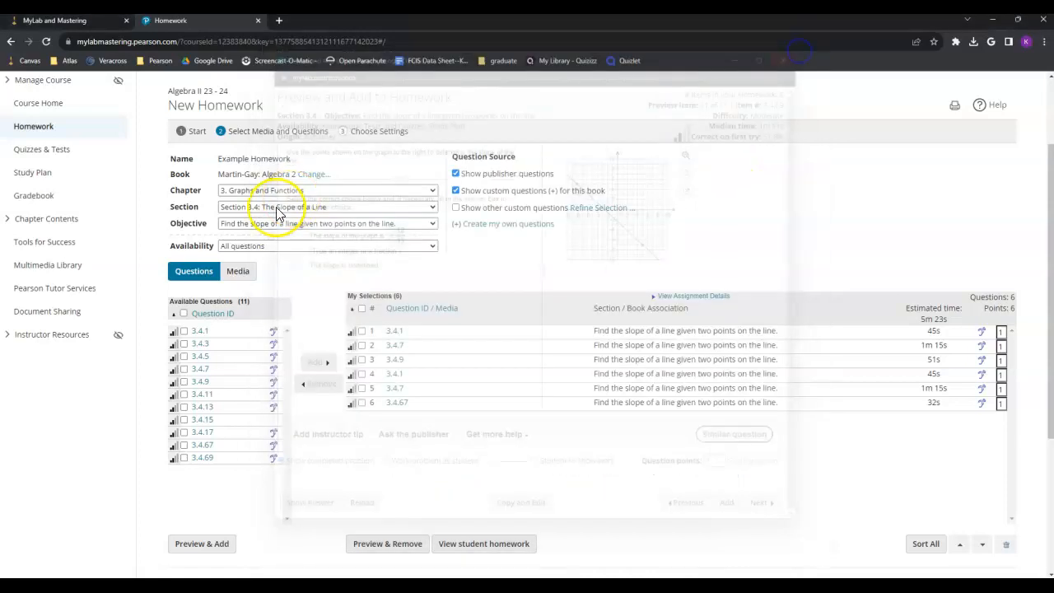
Step: Switch the objective to slope-intercept applications and add question 3.4.75, making 7 questions
left_click(269, 224)
left_click(271, 277)
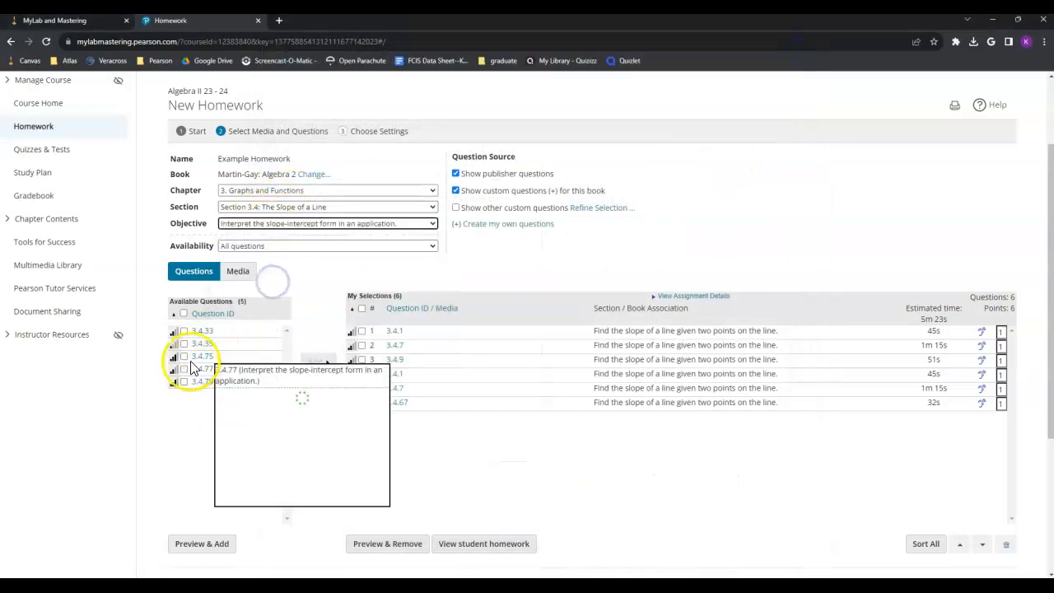
left_click(182, 364)
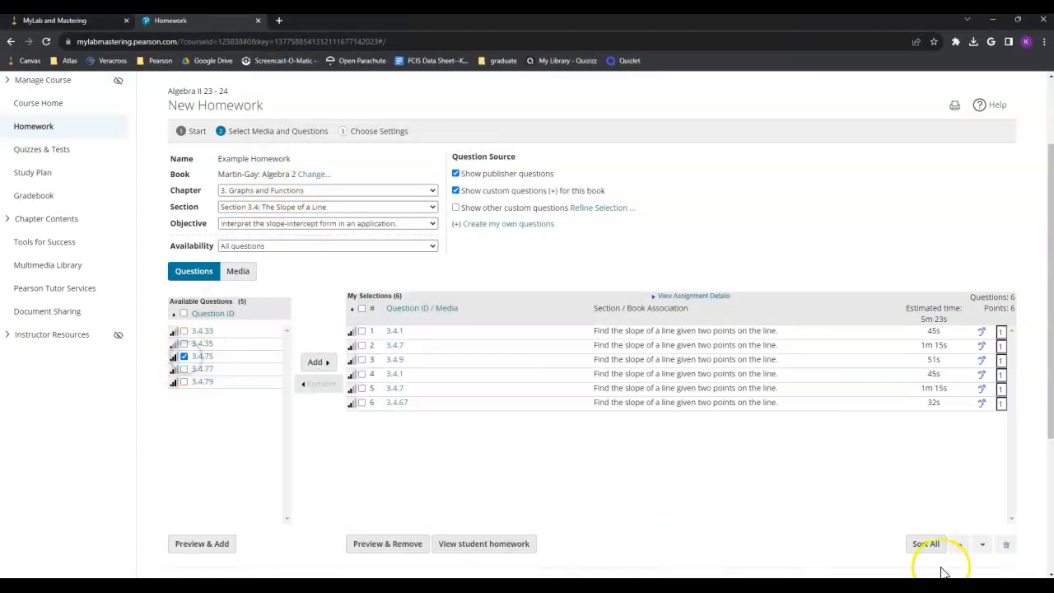
left_click(319, 362)
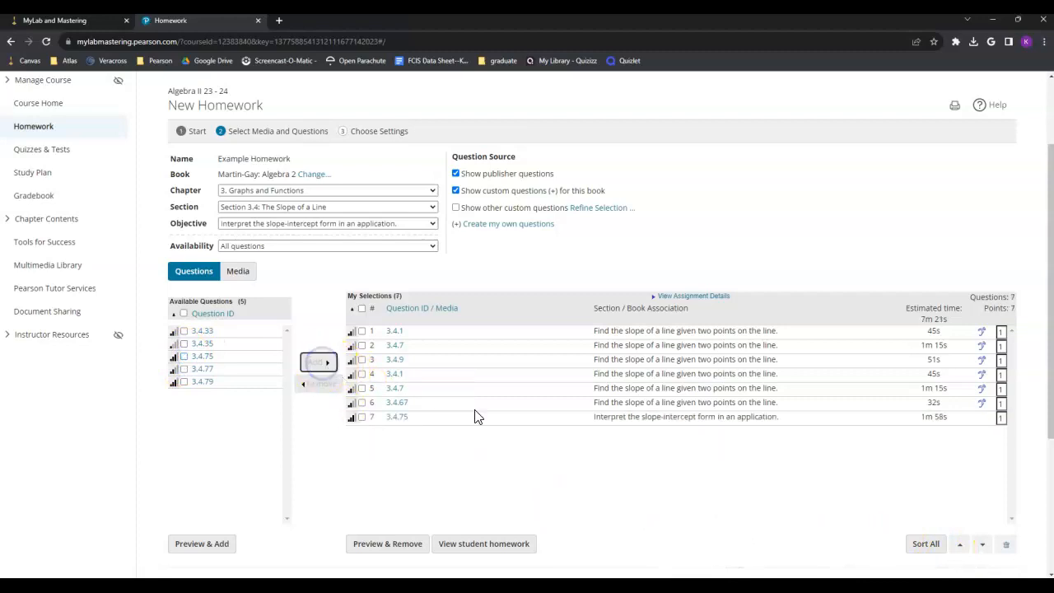
mouse_move(392, 362)
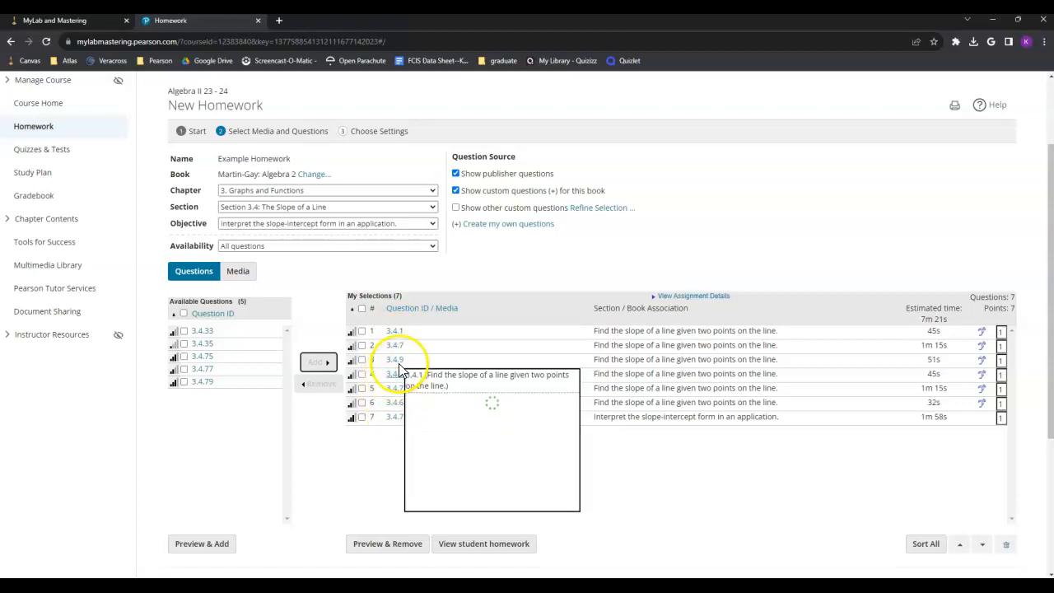
mouse_move(396, 392)
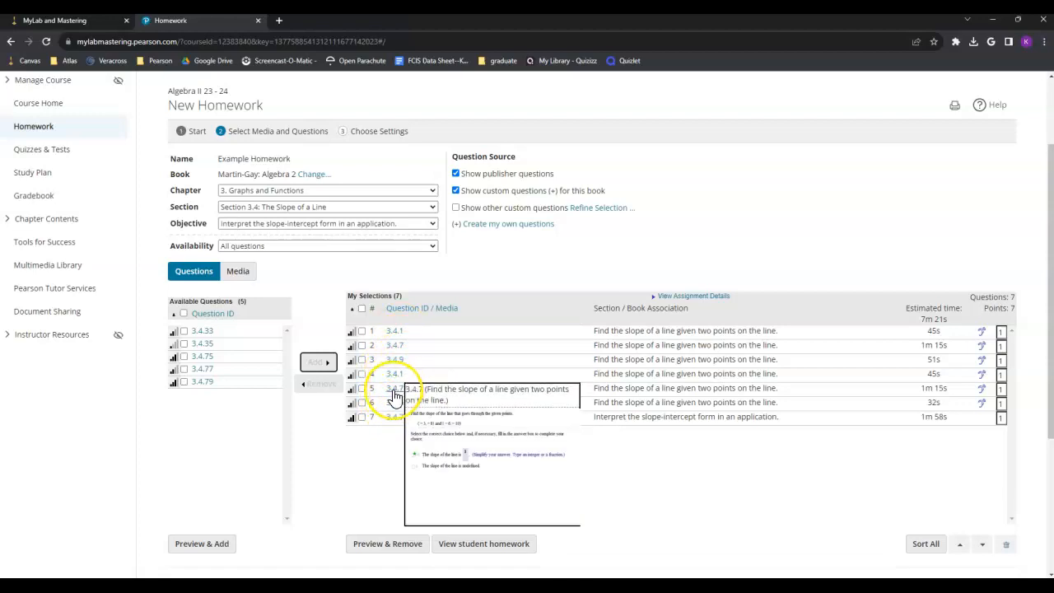
Step: Remove the duplicate 3.4.7 question from the homework
left_click(363, 346)
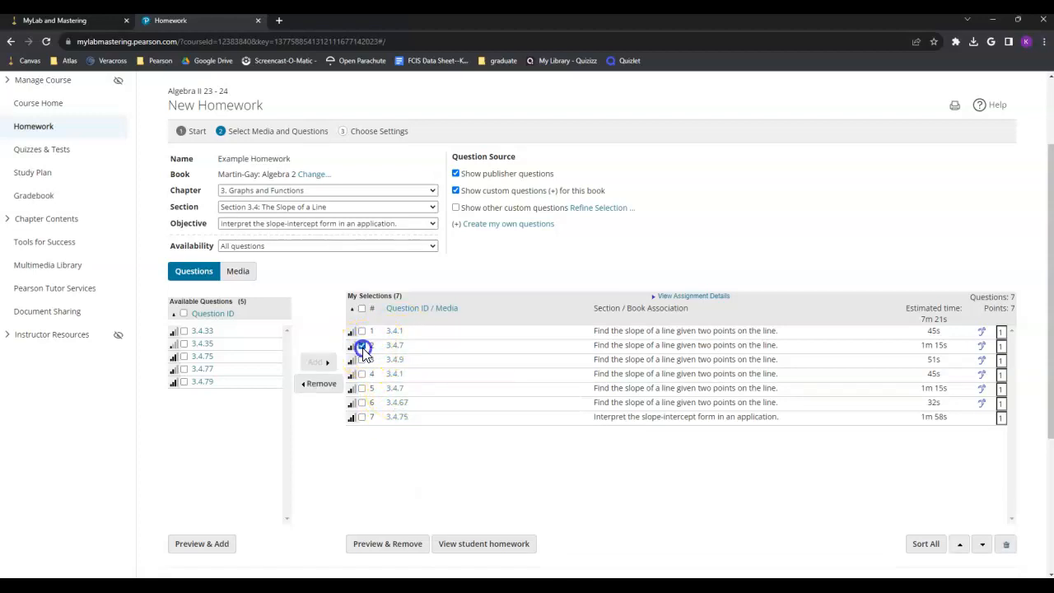
left_click(317, 383)
left_click(718, 536)
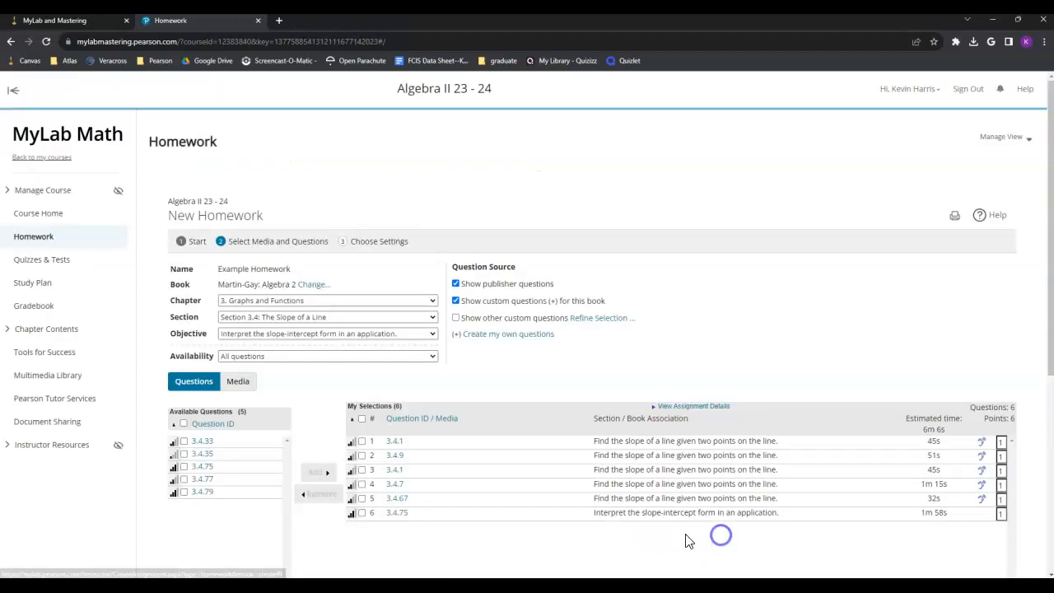
Step: Reposition question 3.4.75 in the homework list using the up and down arrows
left_click(361, 512)
scroll(441, 502, "down", 1)
scroll(440, 502, "down", 3)
left_click(959, 434)
left_click(959, 434)
left_click(959, 434)
left_click(959, 434)
left_click(959, 433)
left_click(361, 221)
left_click(361, 220)
left_click(982, 436)
left_click(982, 435)
left_click(981, 436)
left_click(981, 435)
left_click(961, 436)
left_click(961, 436)
left_click(961, 438)
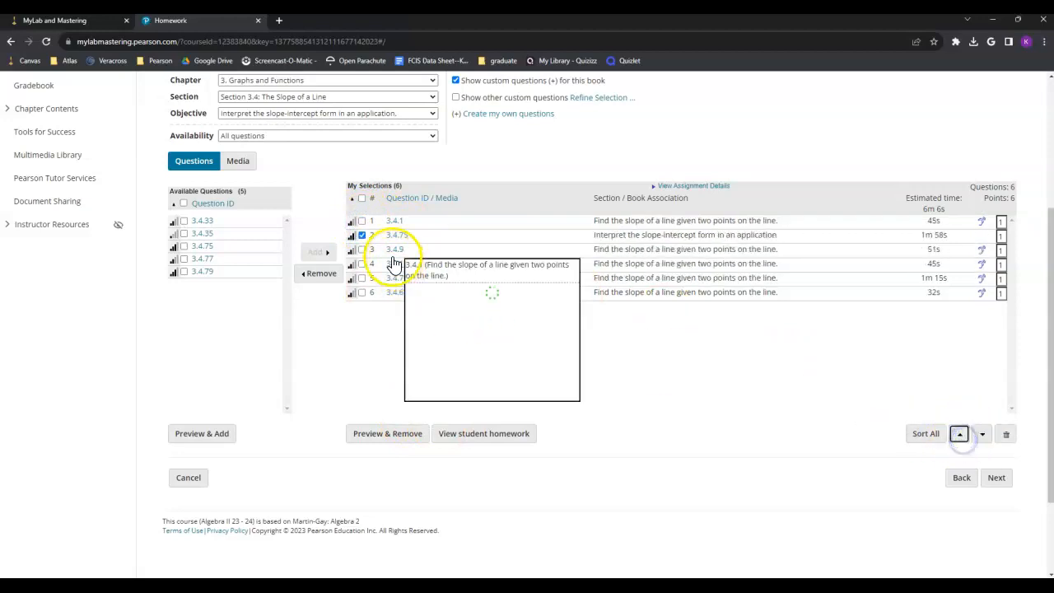
Step: Shift questions 3.4.75 and 3.4.1 together through the list, then deselect 3.4.1
left_click(362, 265)
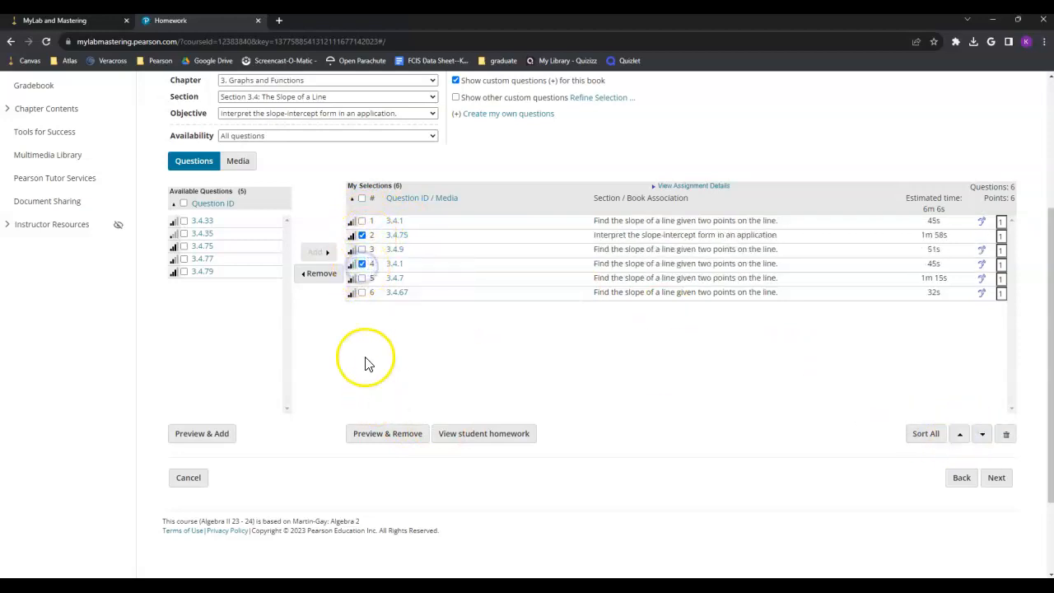
left_click(983, 436)
left_click(982, 436)
left_click(962, 436)
left_click(962, 436)
left_click(961, 436)
left_click(983, 436)
left_click(983, 437)
left_click(981, 436)
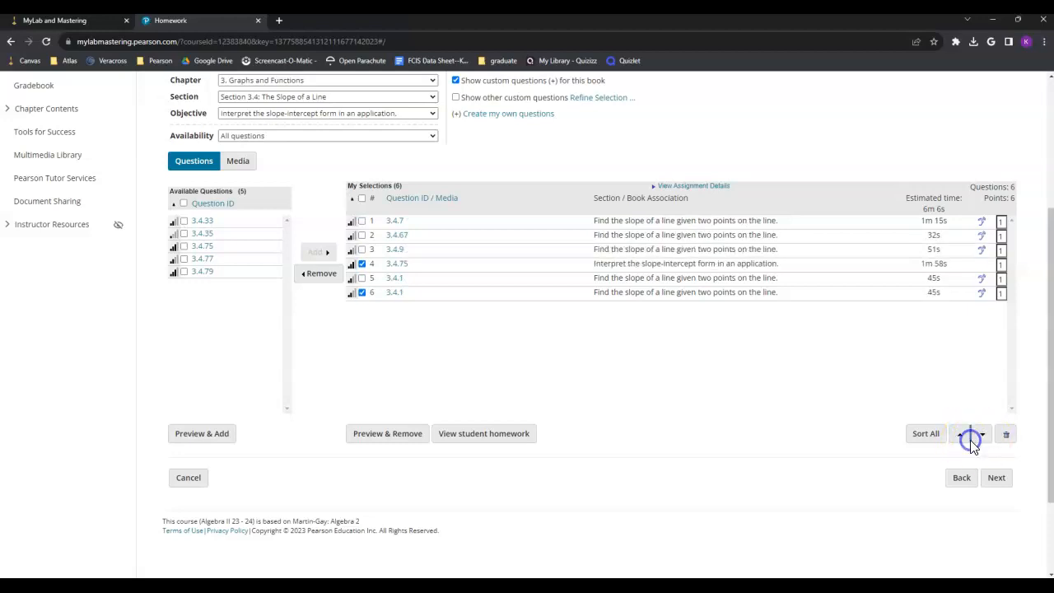
left_click(962, 436)
left_click(362, 278)
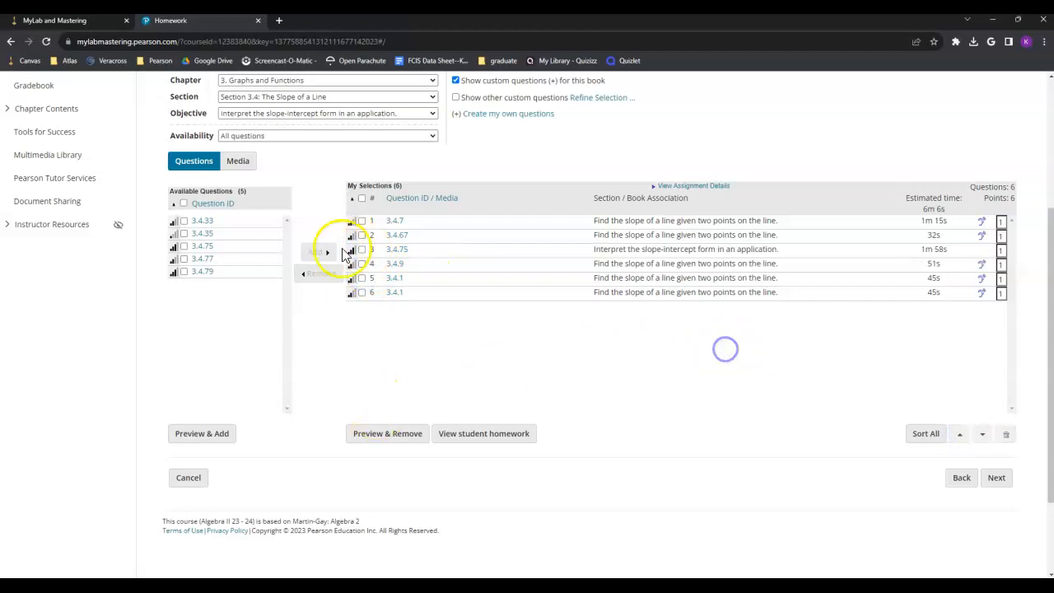
scroll(526, 349, "up", 2)
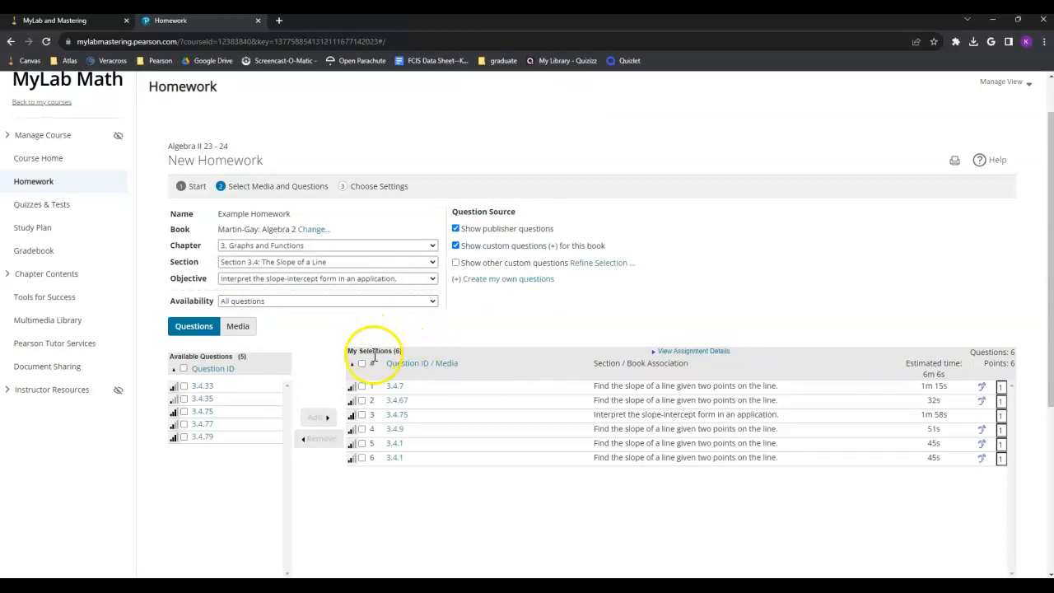
left_click(310, 233)
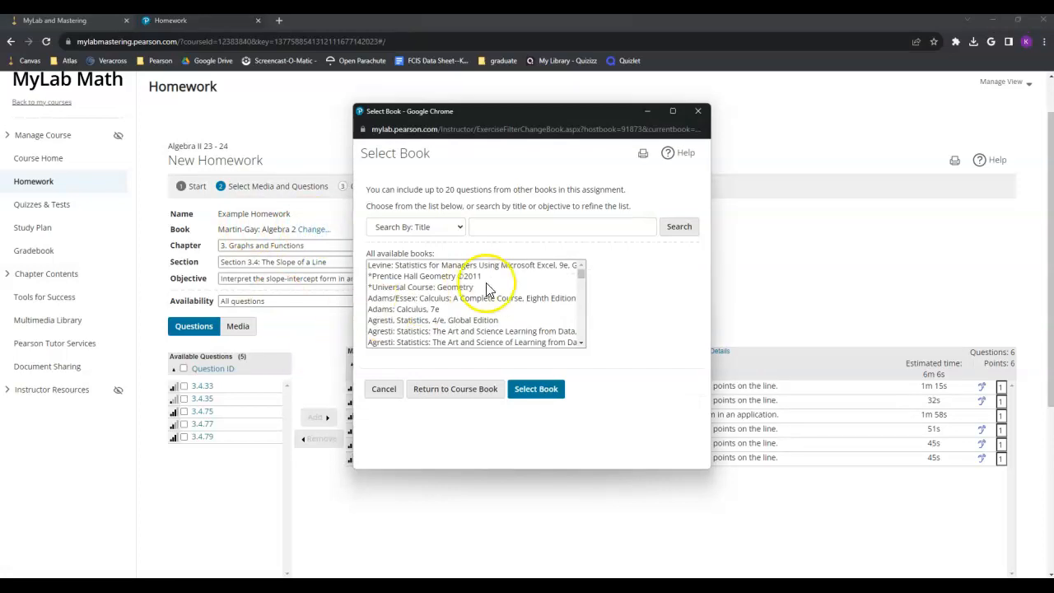
Step: Search textbooks by objective for 'parallel lines'
left_click_drag(582, 276, 583, 333)
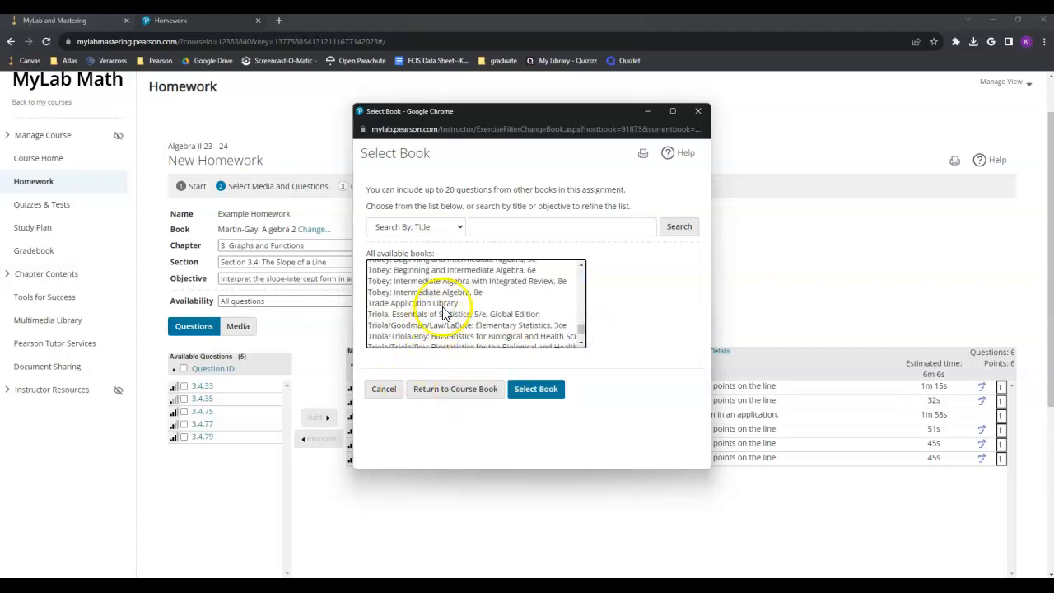
left_click(453, 227)
left_click(438, 254)
left_click(516, 228)
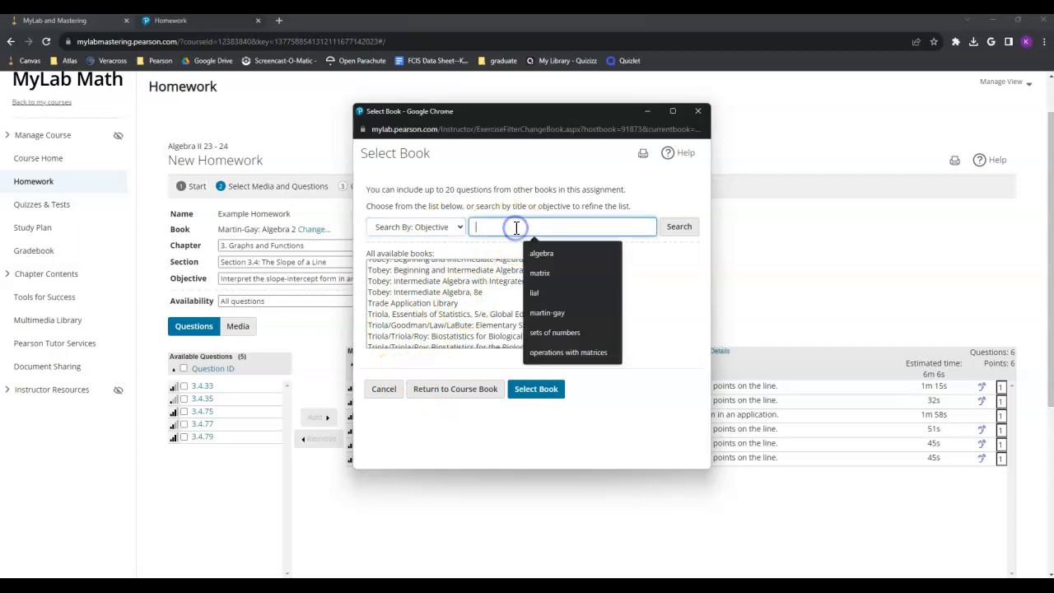
type("parallel")
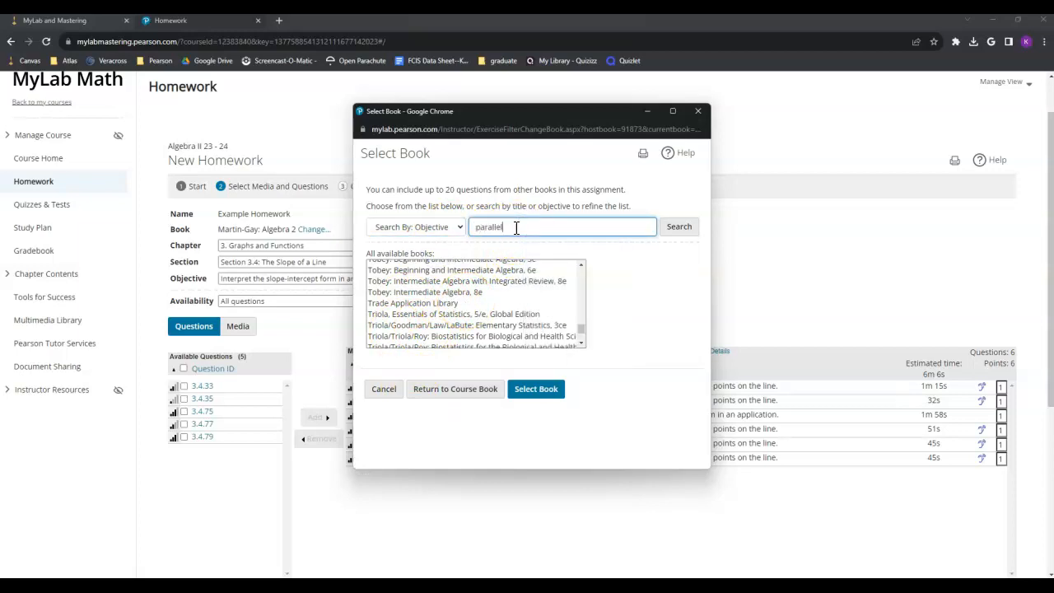
type(" lines")
key("Return")
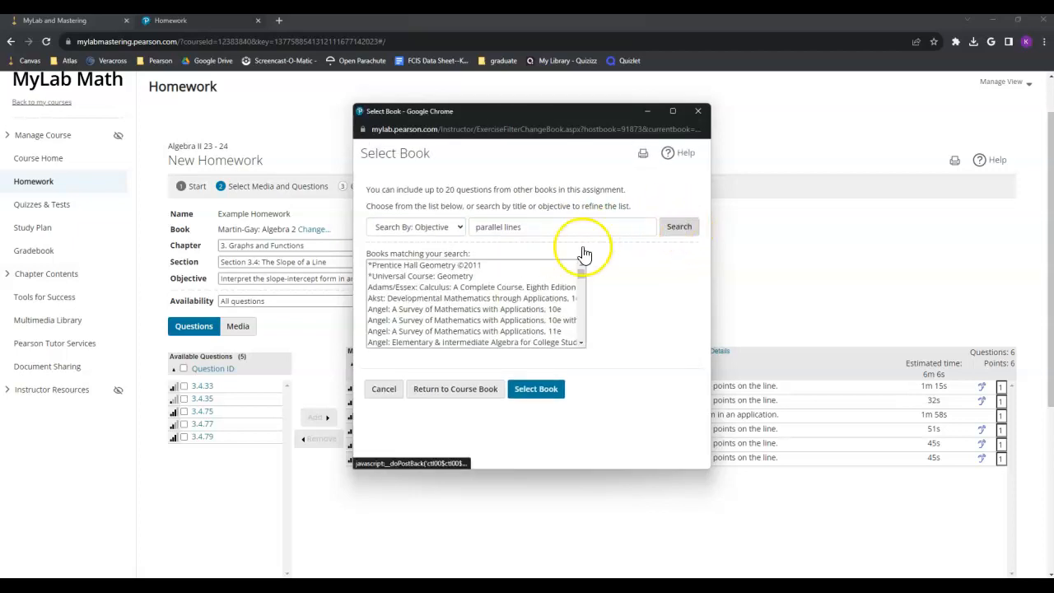
Step: Select Bennett: Using and Understanding Mathematics, 6e after previewing its matching objectives
scroll(447, 317, "down", 5)
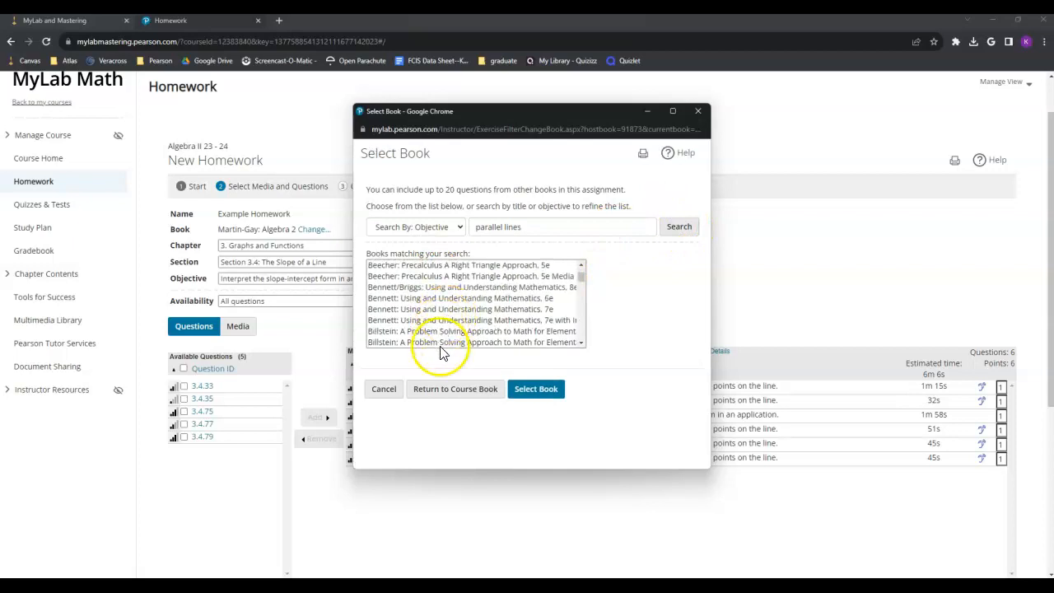
left_click(434, 298)
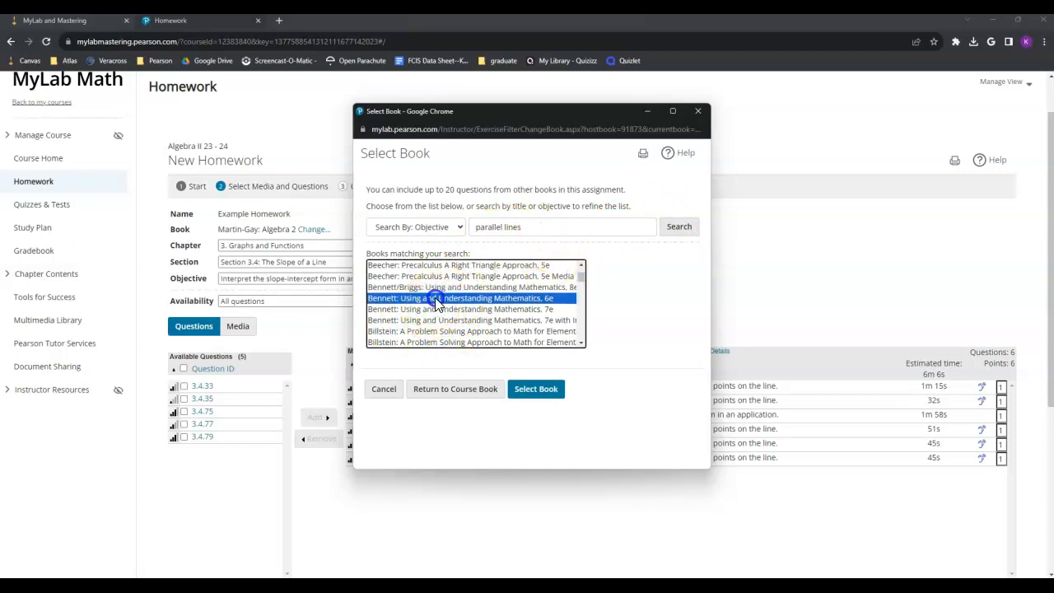
left_click(628, 324)
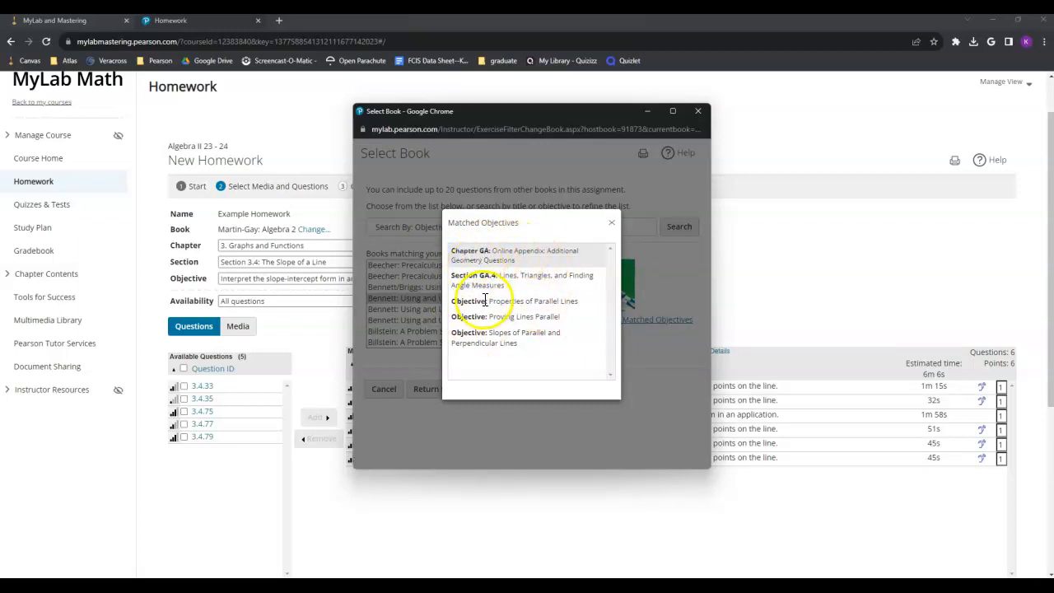
left_click(611, 223)
left_click(548, 401)
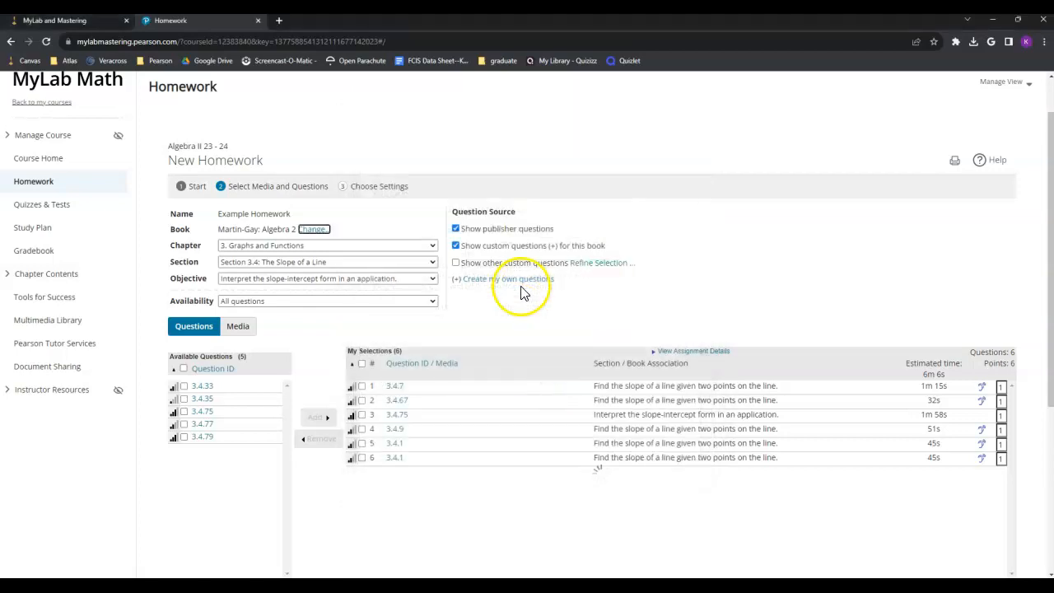
Step: Choose Chapter GA, Section GA.6: Relationships Within Triangles, and add question GA.6.3
left_click(326, 245)
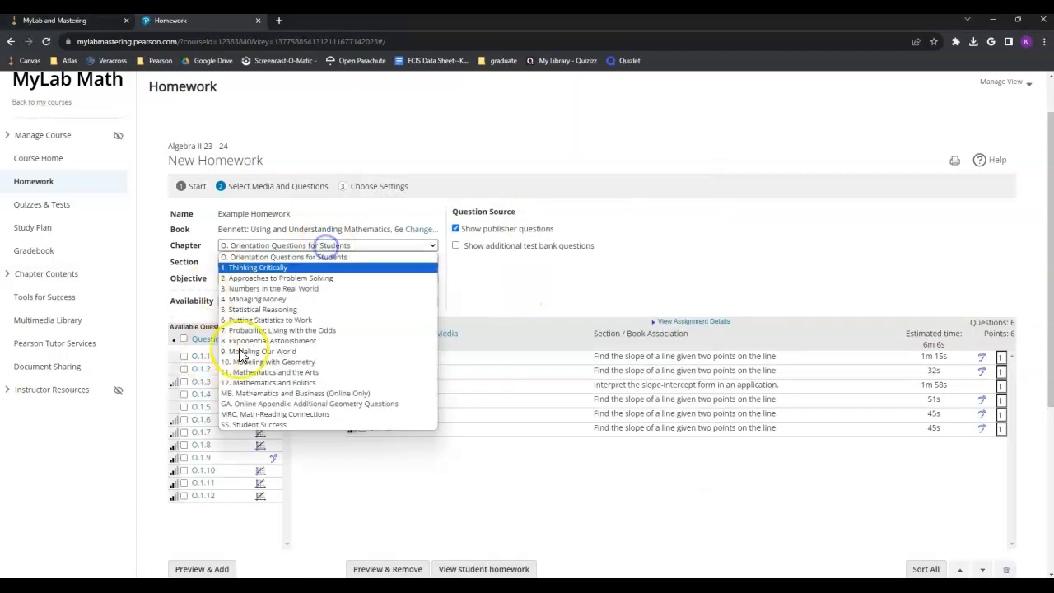
left_click(266, 403)
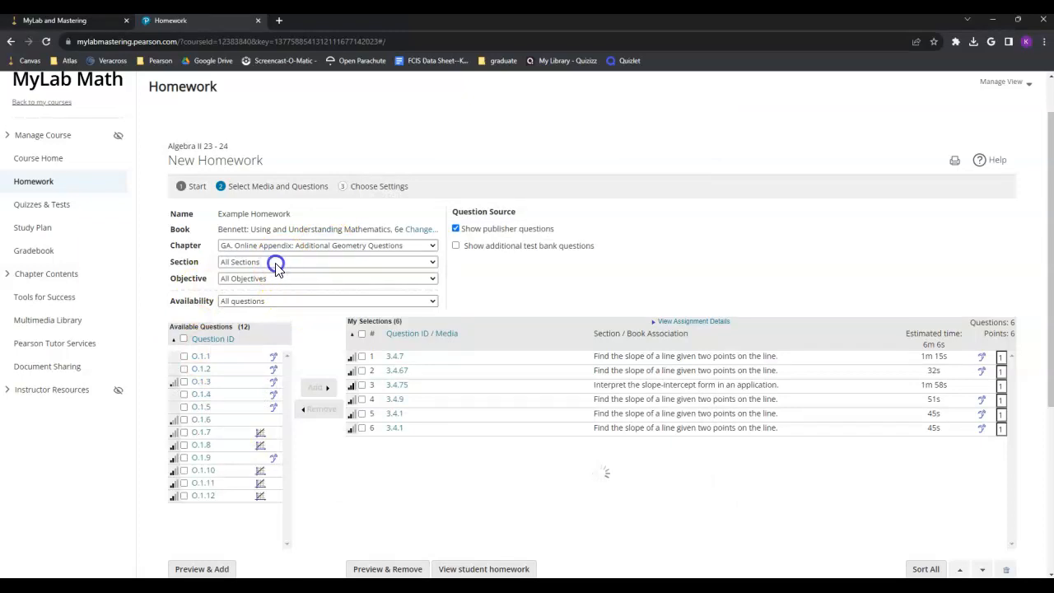
left_click(276, 264)
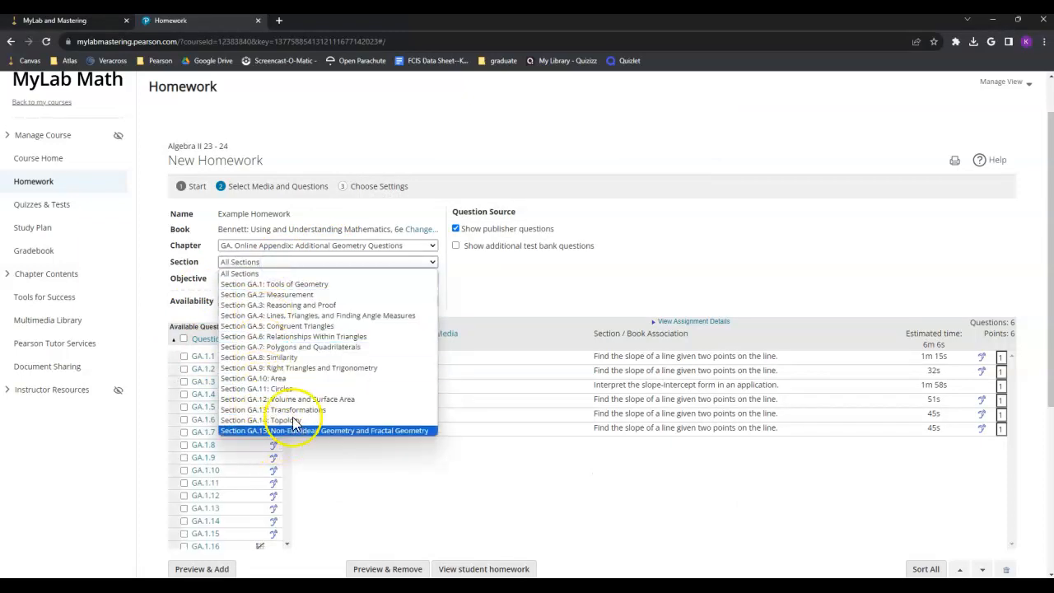
left_click(300, 336)
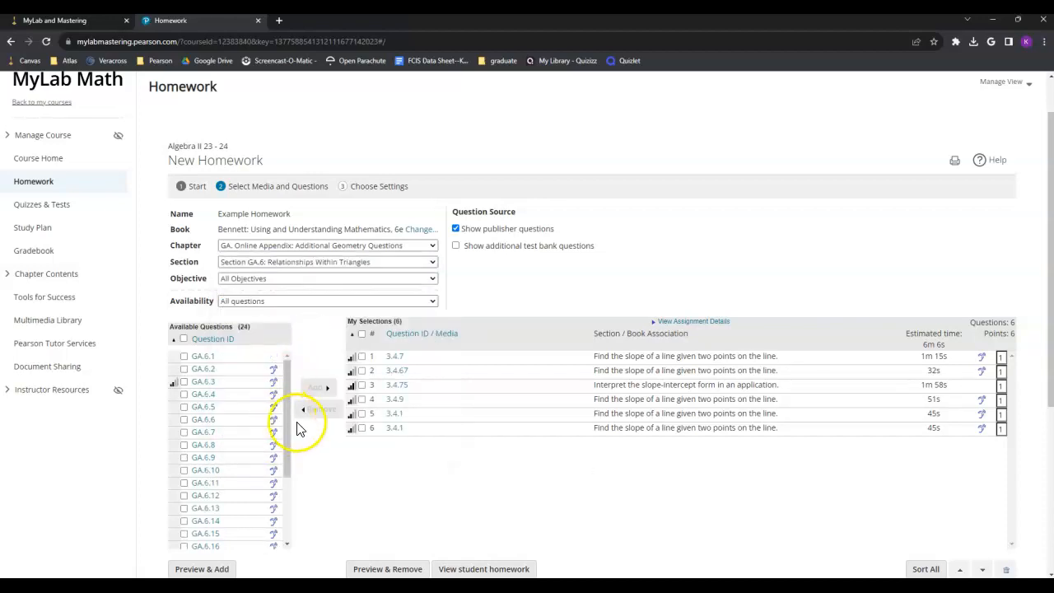
left_click(184, 382)
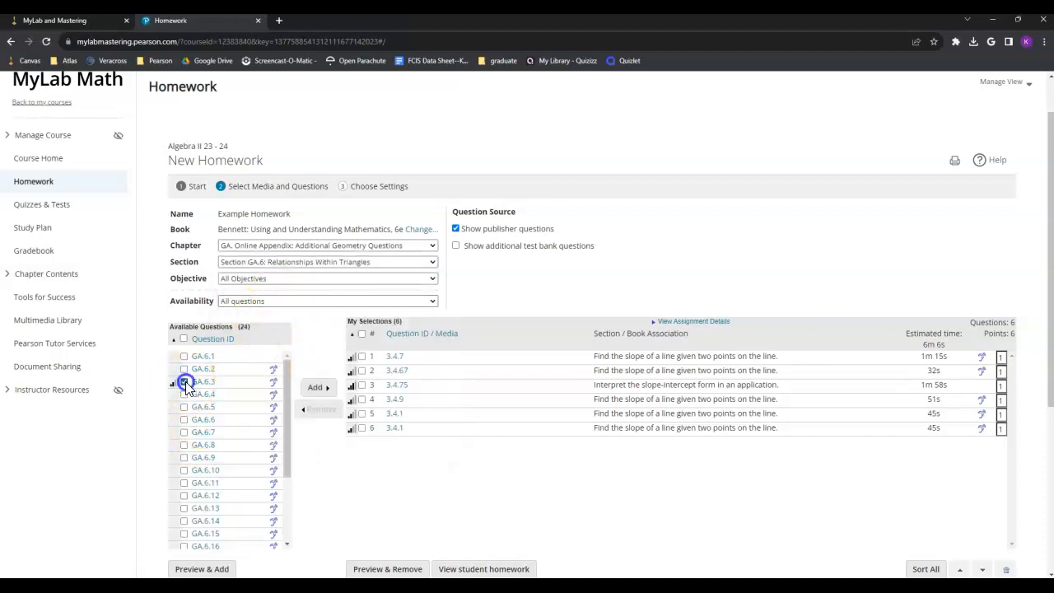
left_click(315, 387)
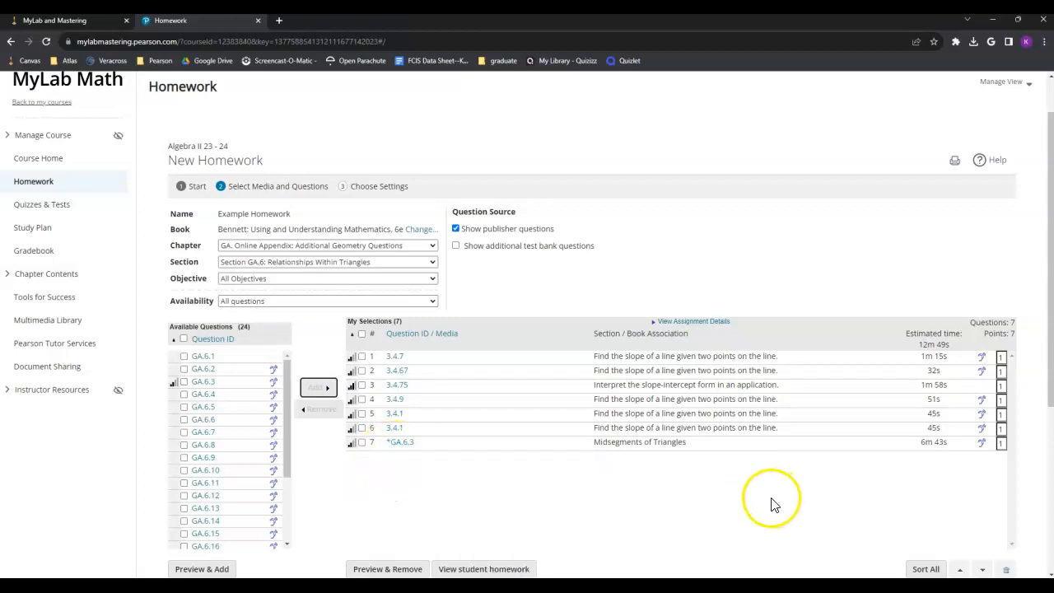
Step: Return to Martin-Gay: Algebra 2 and filter to chapter 3, listing 364 questions
scroll(459, 299, "down", 4)
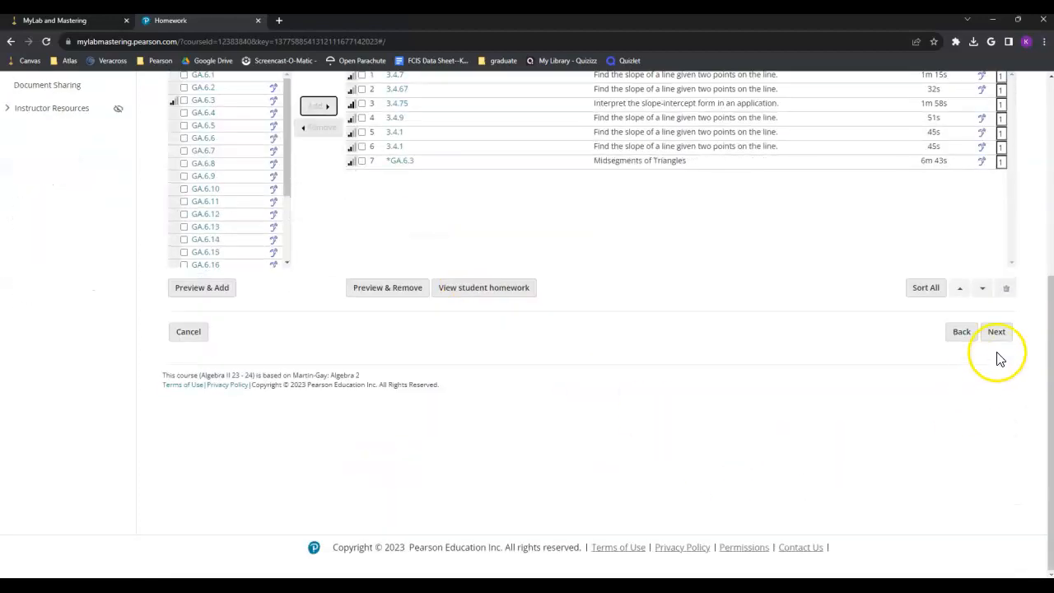
scroll(553, 400, "up", 5)
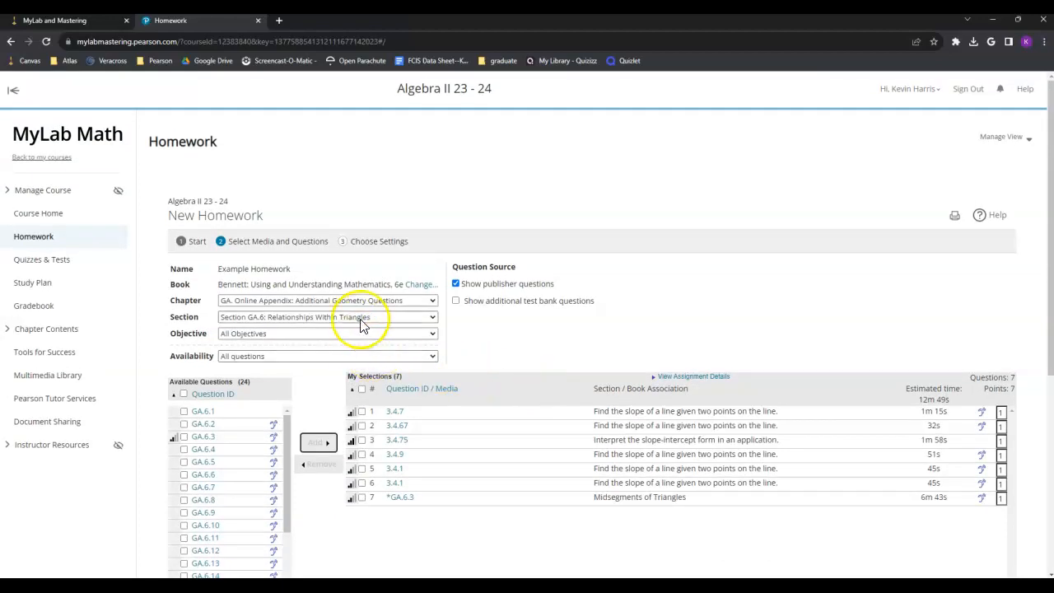
left_click(420, 284)
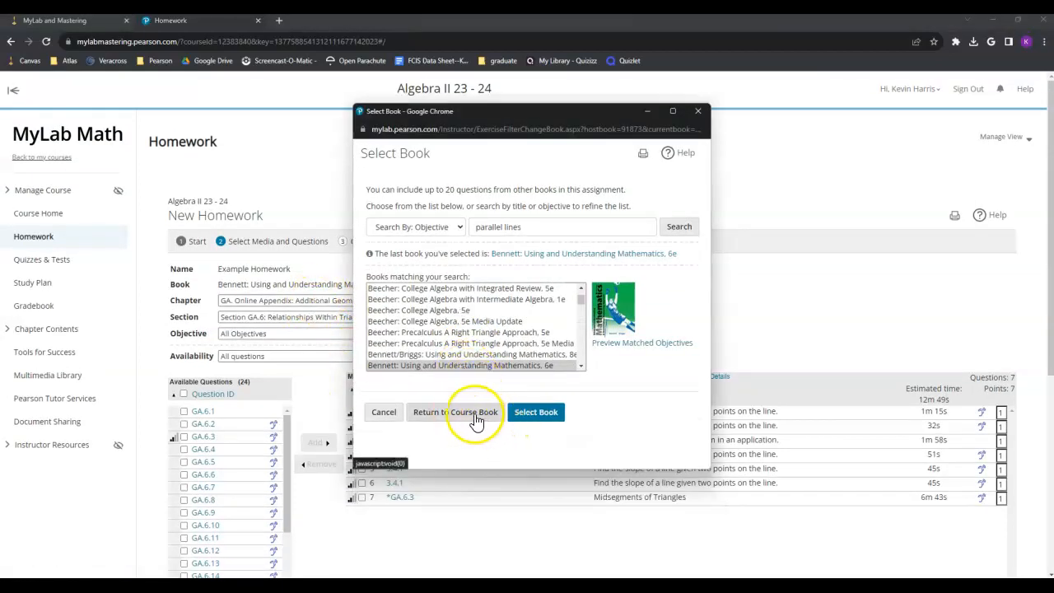
left_click(475, 419)
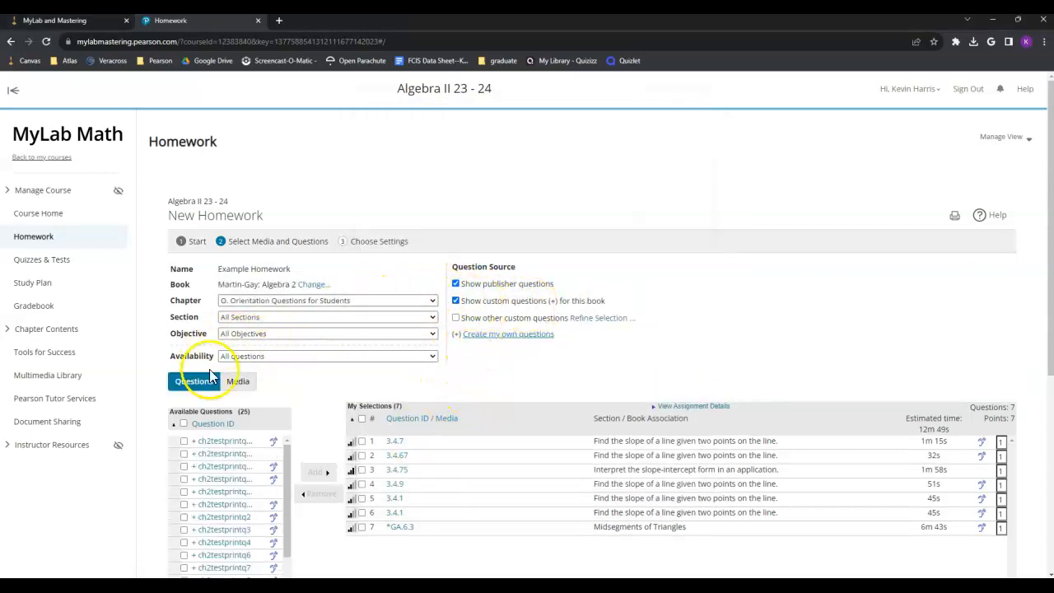
left_click(252, 301)
left_click(255, 349)
left_click(271, 319)
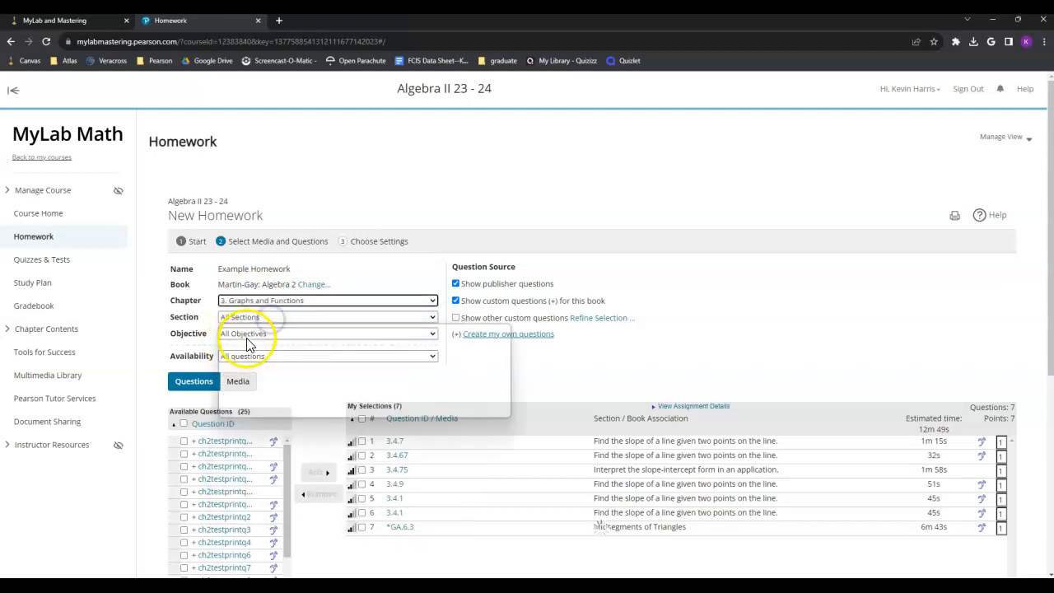
left_click(717, 336)
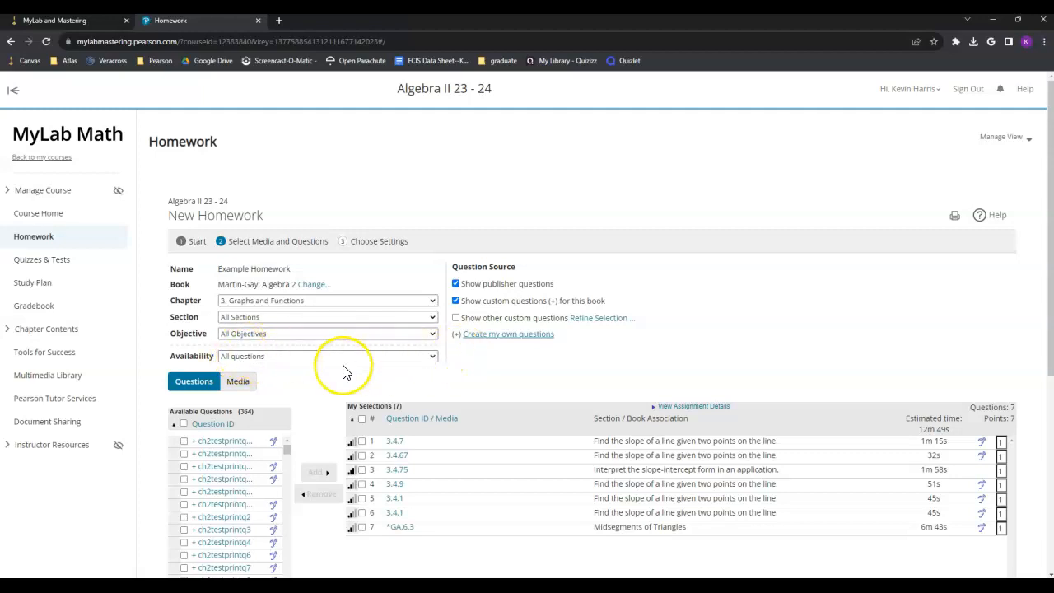
Step: Add the 3.1 Obj 1 Plot Ordered Pairs video from the Media list to the homework
left_click(237, 382)
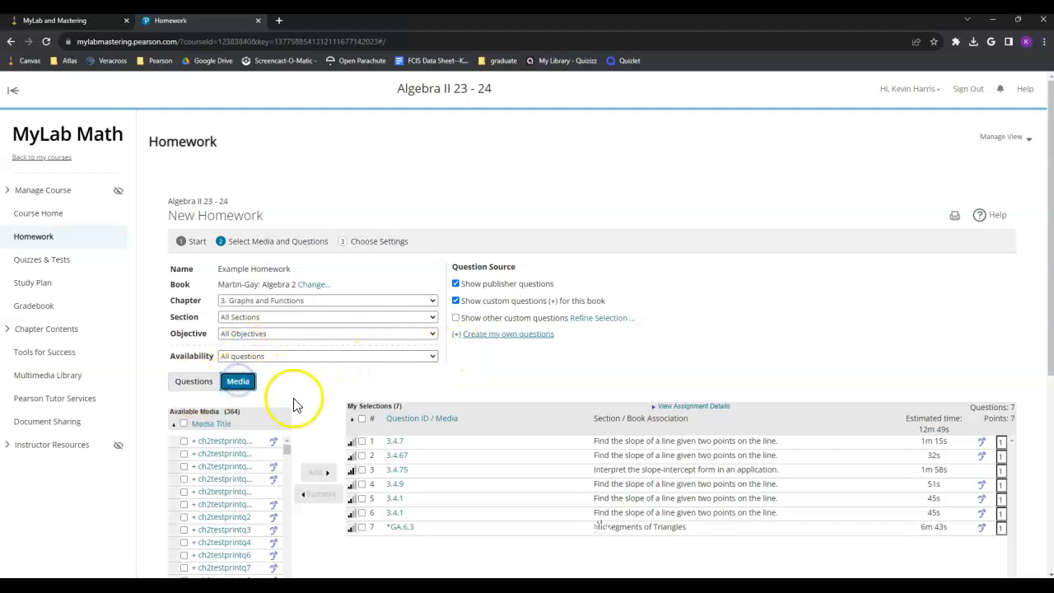
scroll(288, 400, "down", 2)
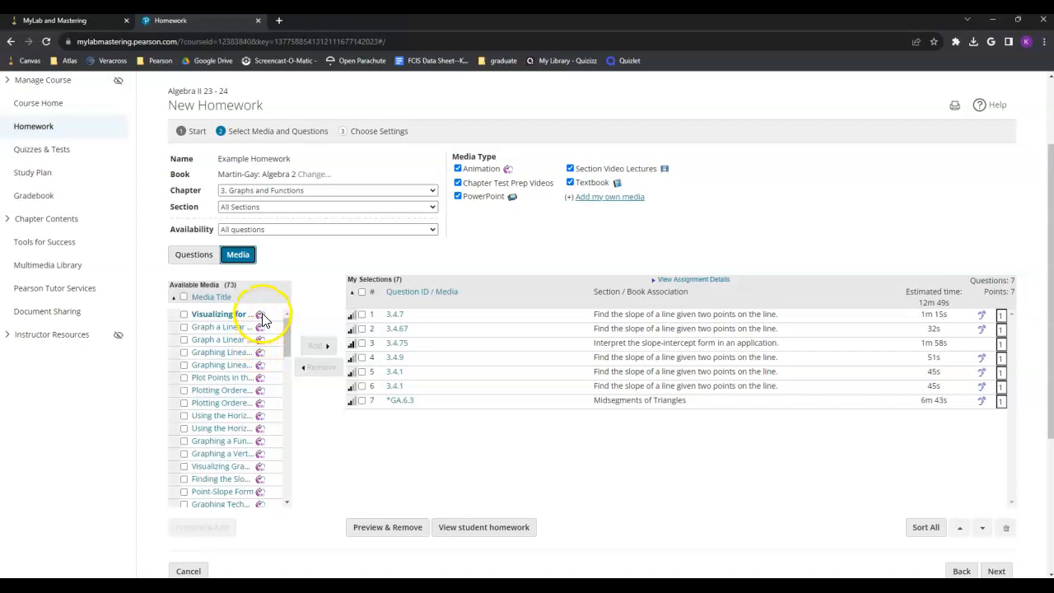
scroll(252, 365, "down", 5)
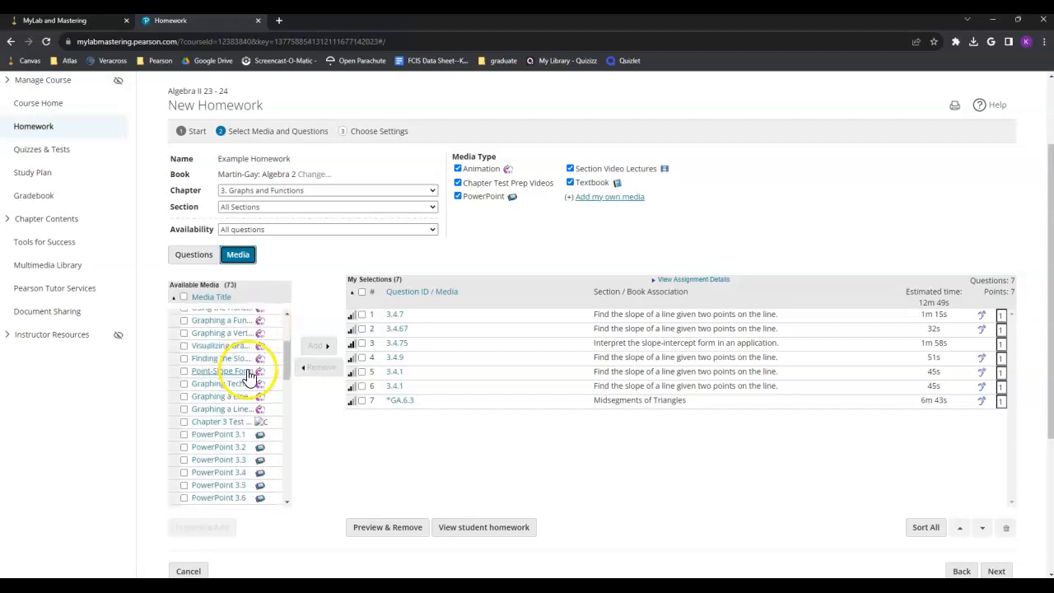
scroll(254, 475, "down", 3)
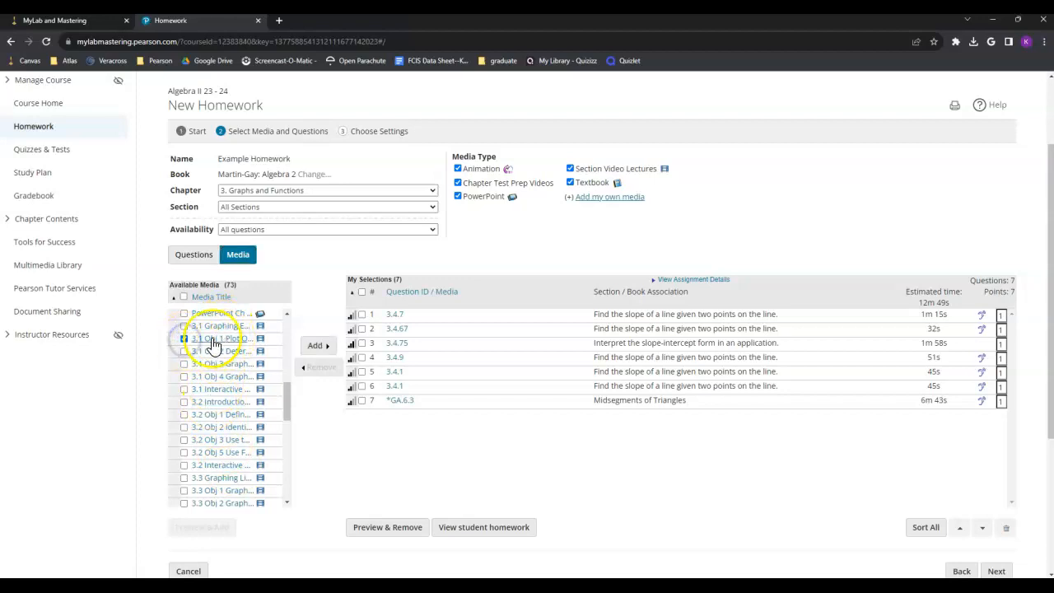
left_click(317, 347)
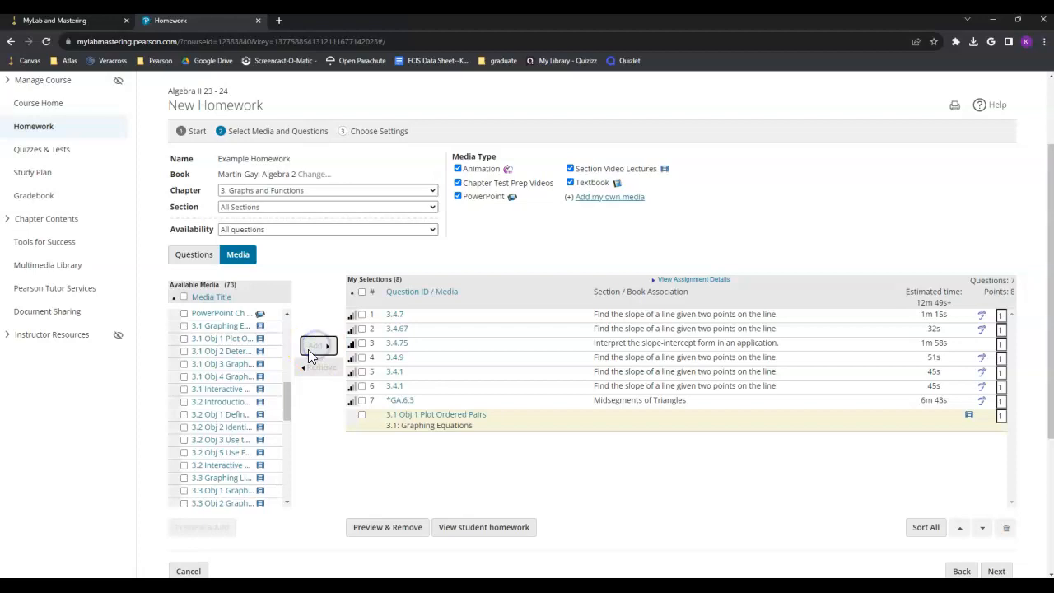
Step: Move the Plot Ordered Pairs video up to the top of the assignment list
left_click(362, 416)
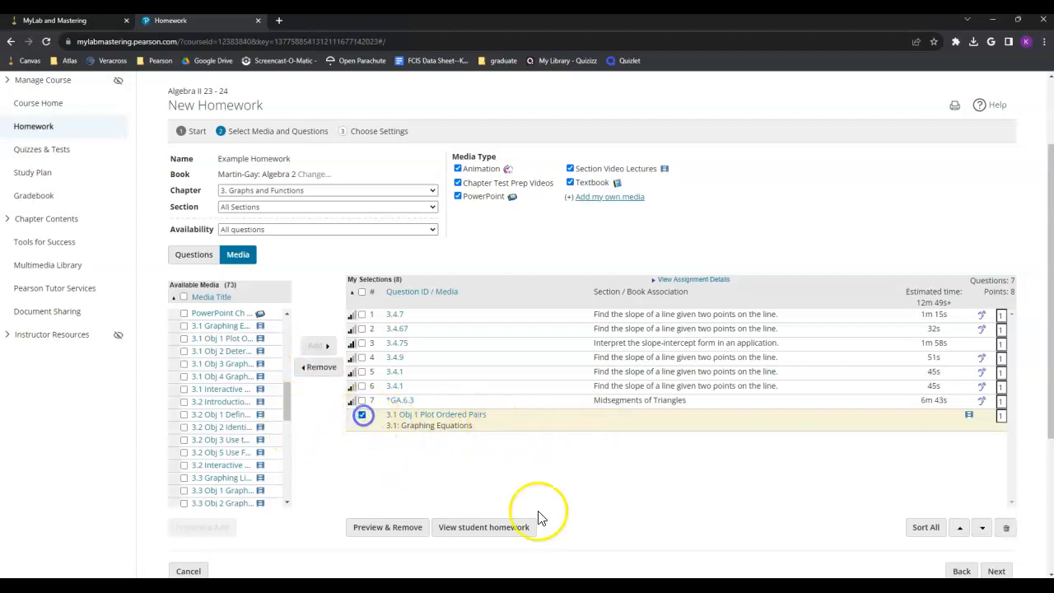
left_click(961, 532)
left_click(961, 532)
left_click(962, 531)
left_click(962, 532)
left_click(962, 531)
left_click(962, 532)
left_click(961, 532)
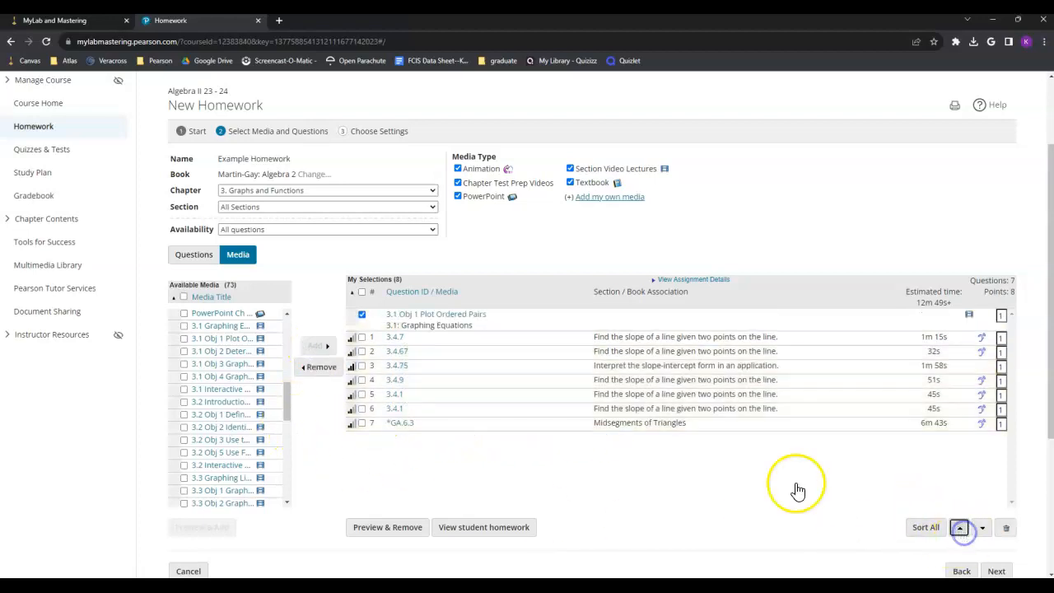
left_click(362, 314)
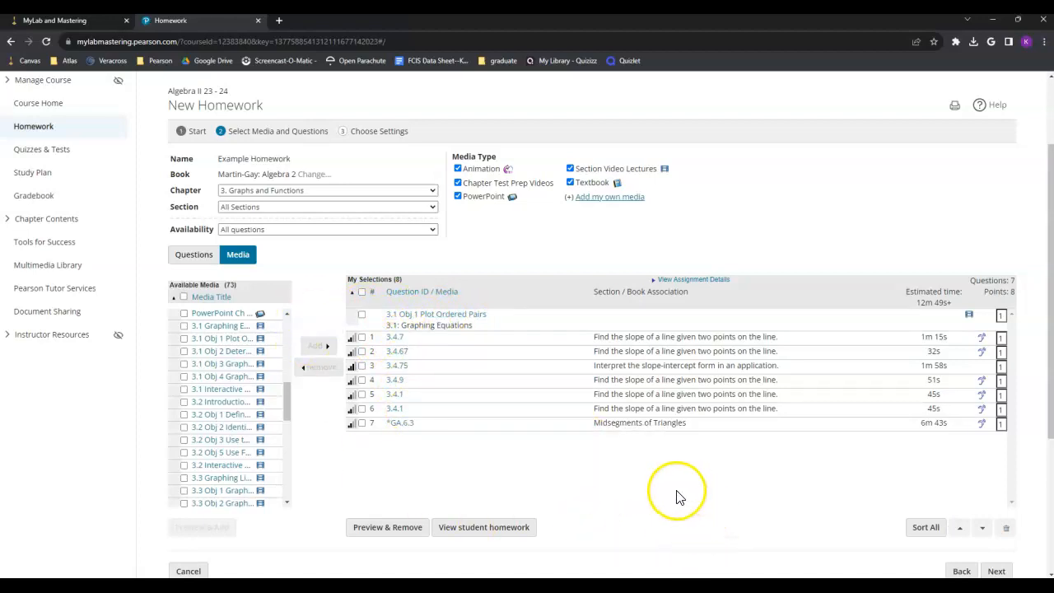
Step: Review the selected items and continue to the Choose Settings step
scroll(675, 497, "down", 2)
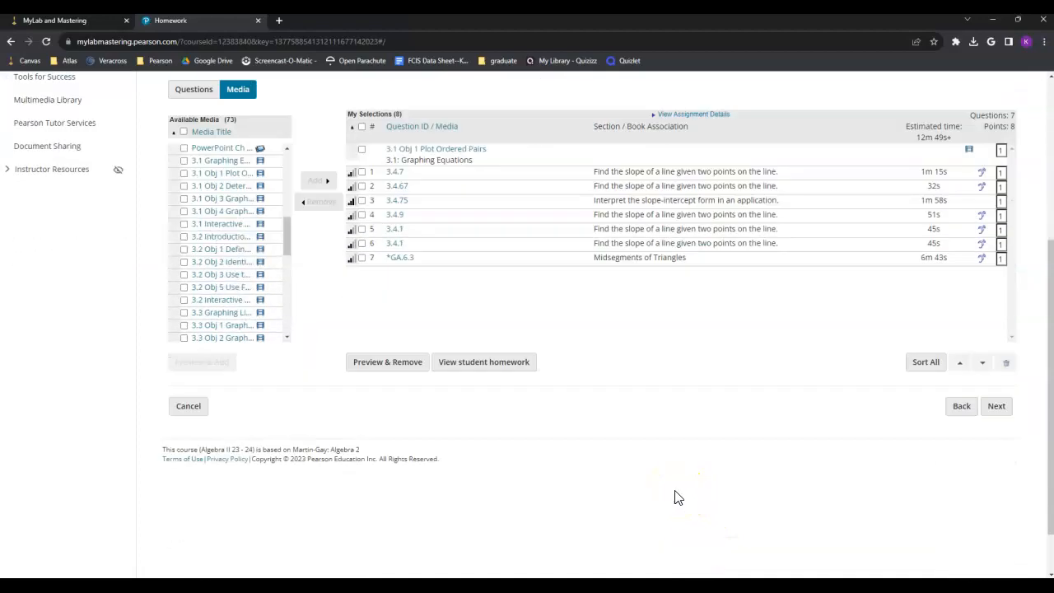
scroll(475, 489, "up", 1)
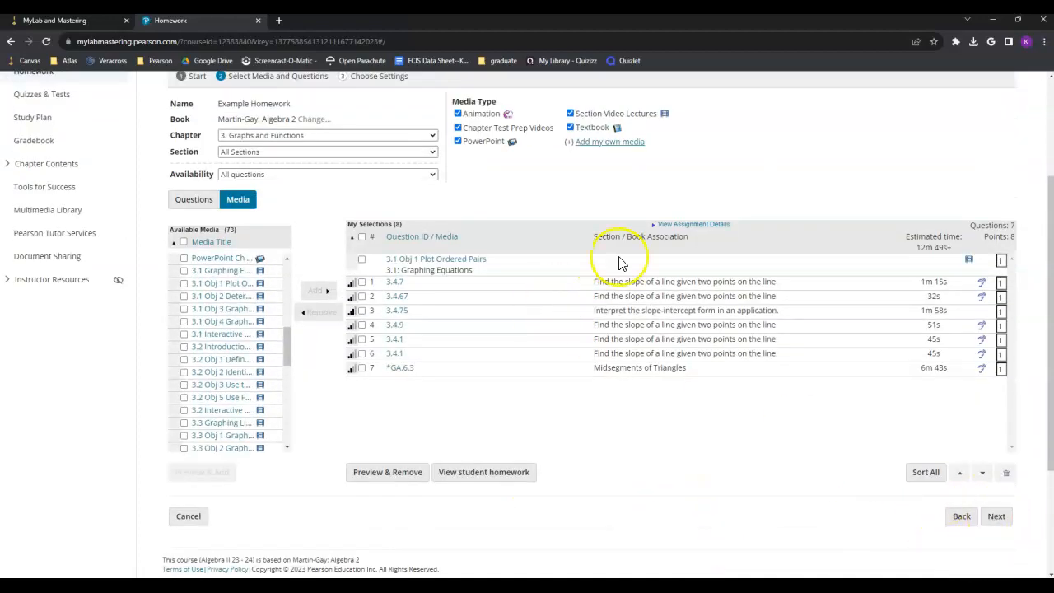
scroll(571, 336, "up", 2)
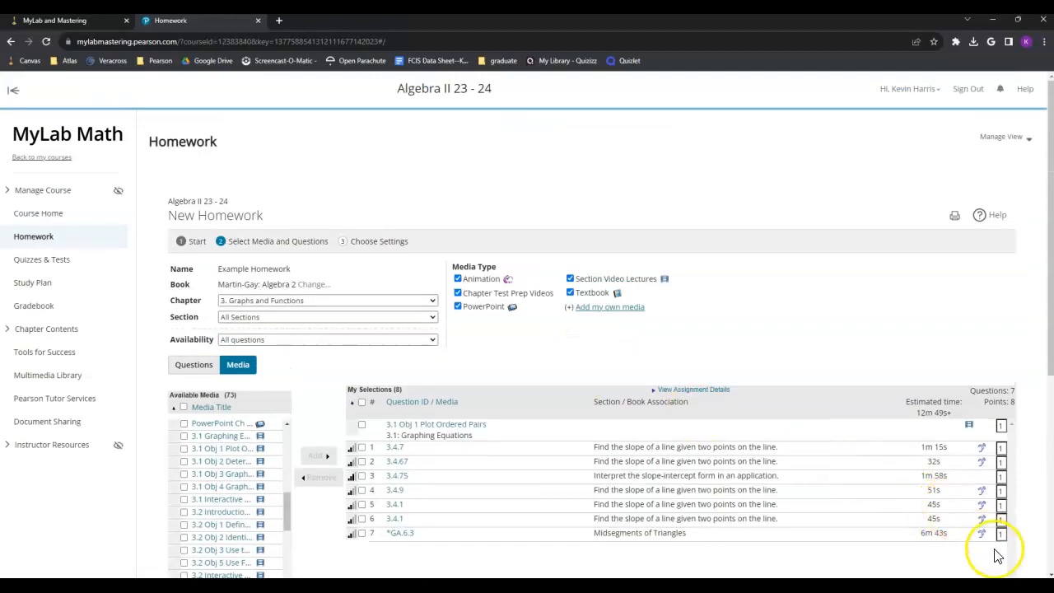
left_click(597, 317)
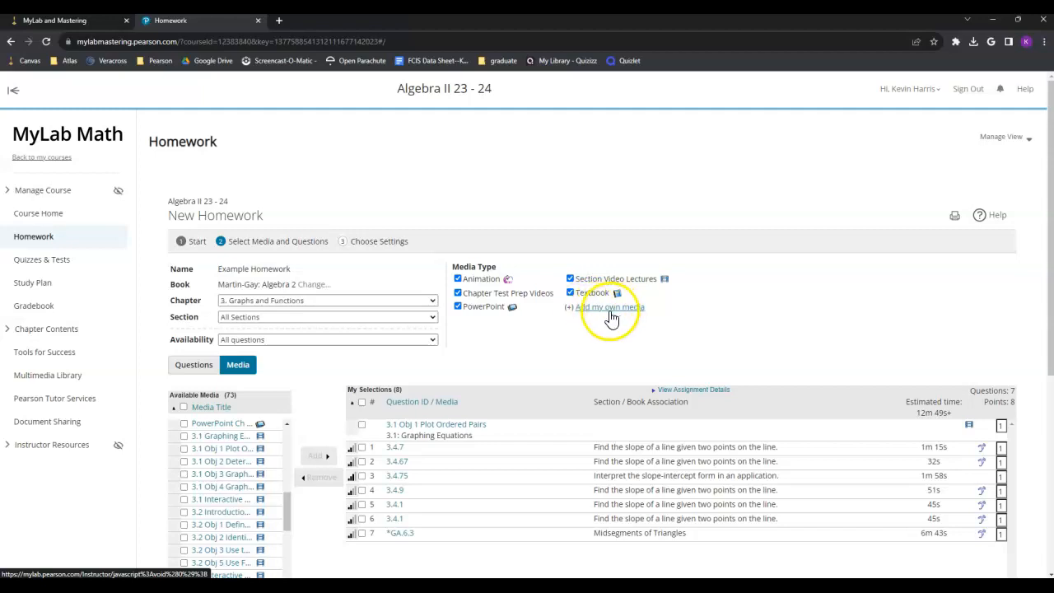
scroll(906, 513, "down", 2)
left_click(997, 569)
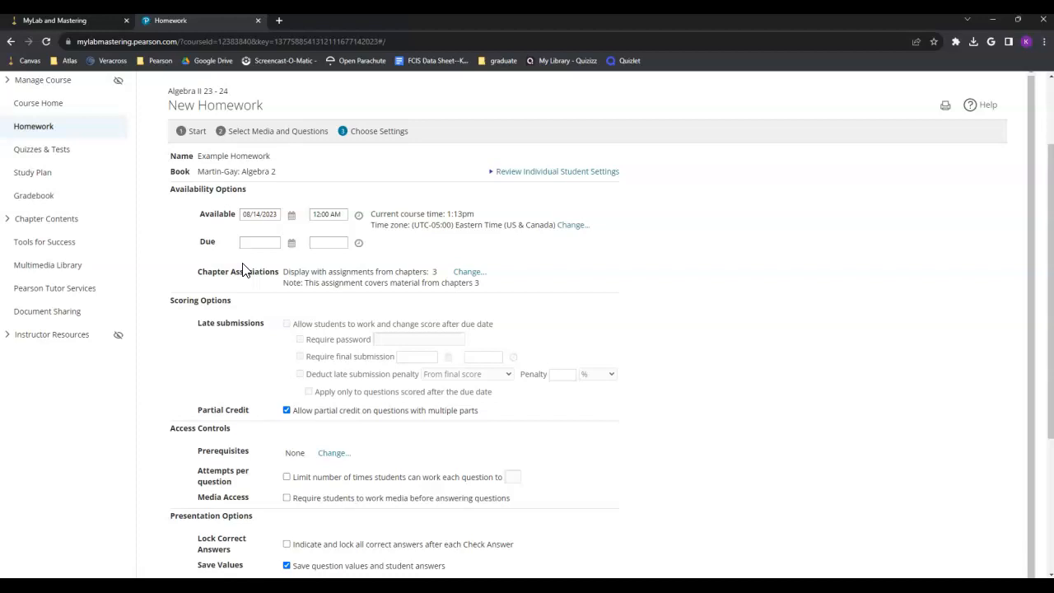
Step: Make the homework available starting 08/22/2023 at 7:00 AM
left_click(293, 219)
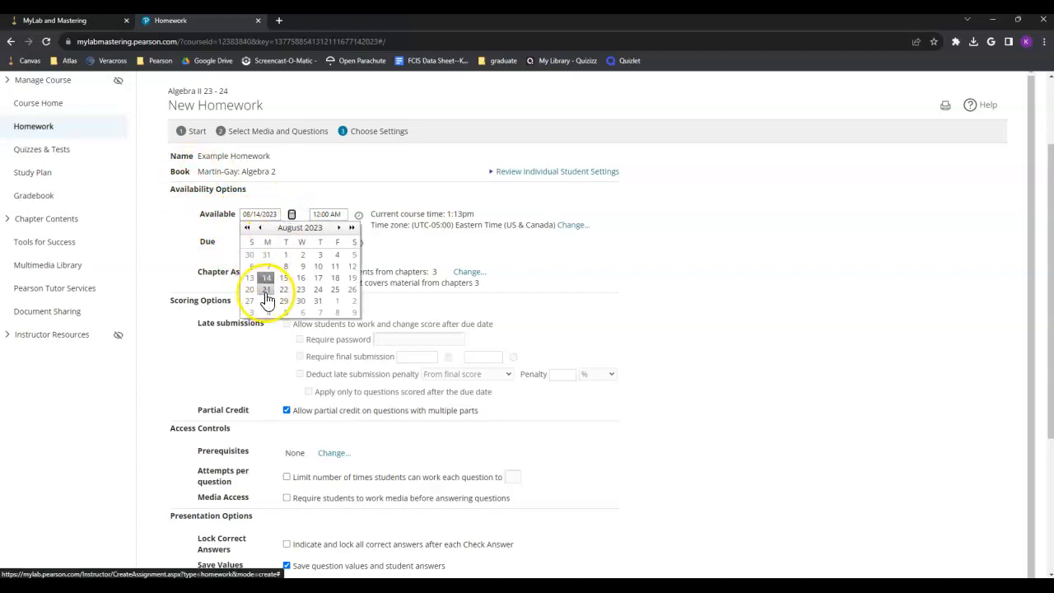
left_click(283, 289)
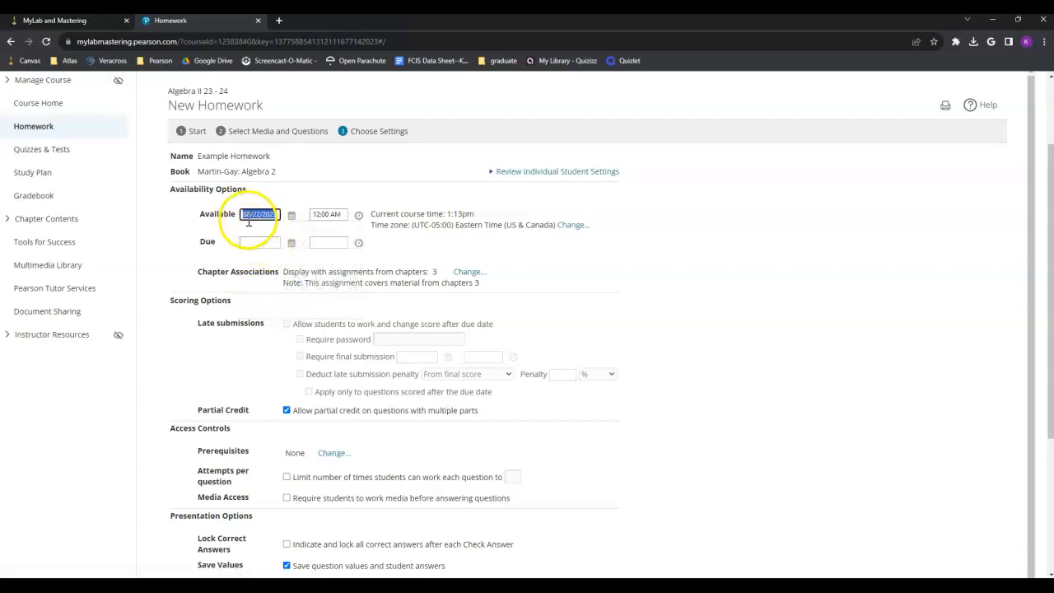
left_click(359, 218)
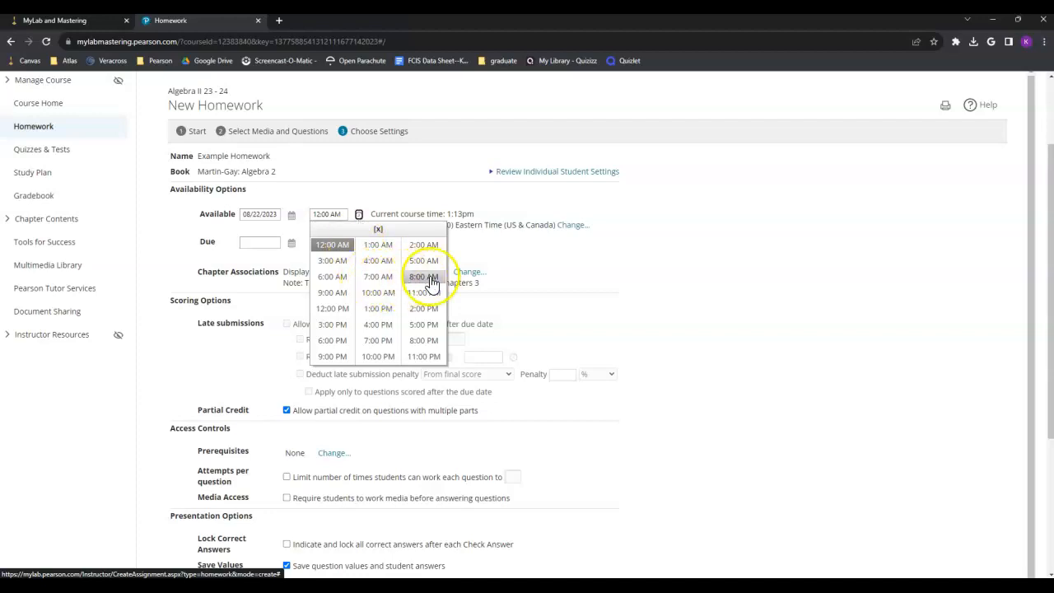
left_click(378, 276)
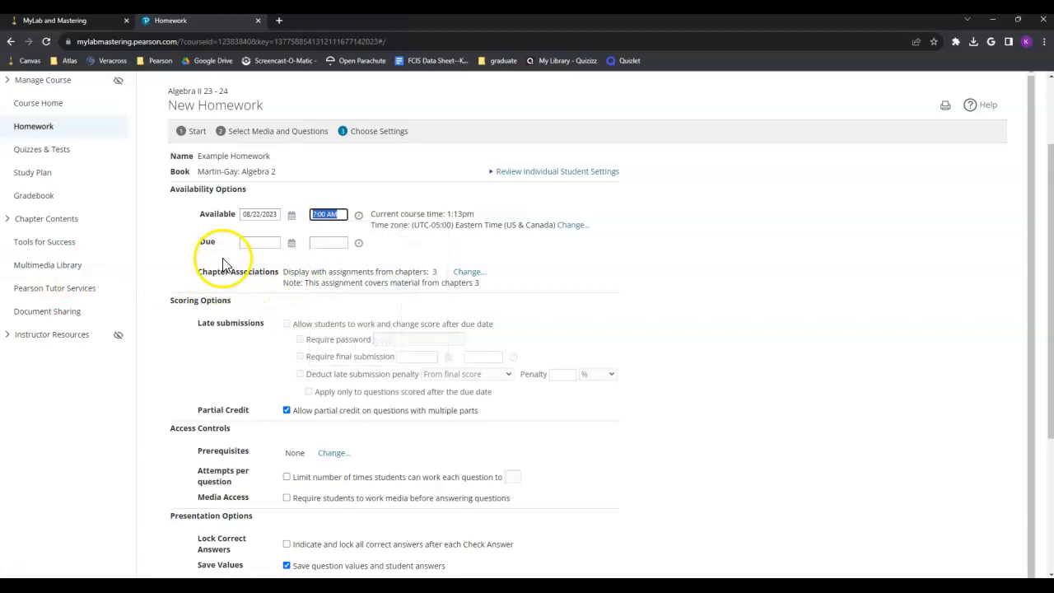
Step: Set the homework due date to 08/23/2023 at 11:59 PM
left_click(292, 245)
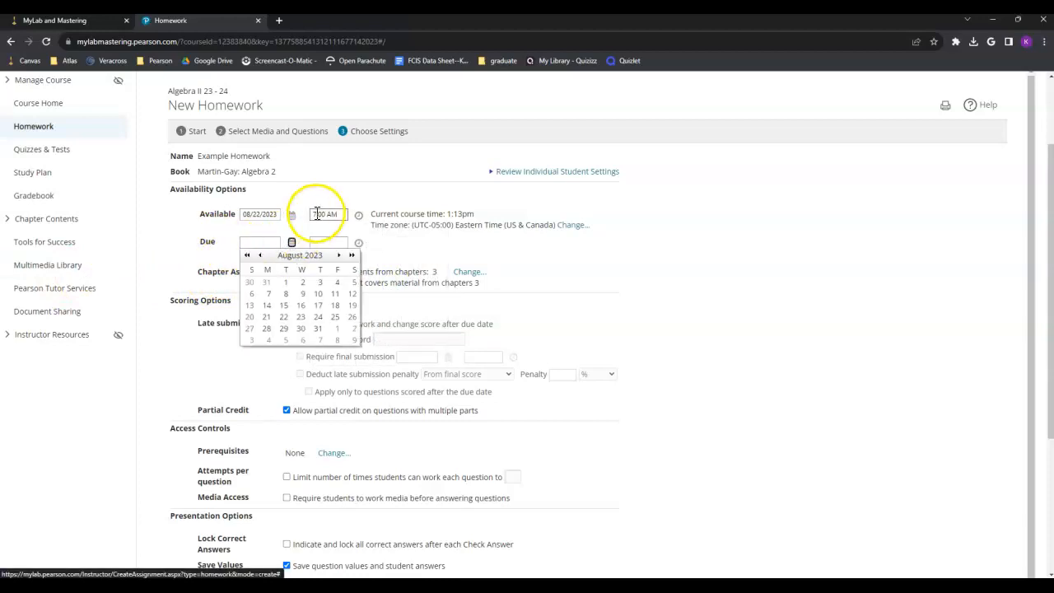
left_click(303, 324)
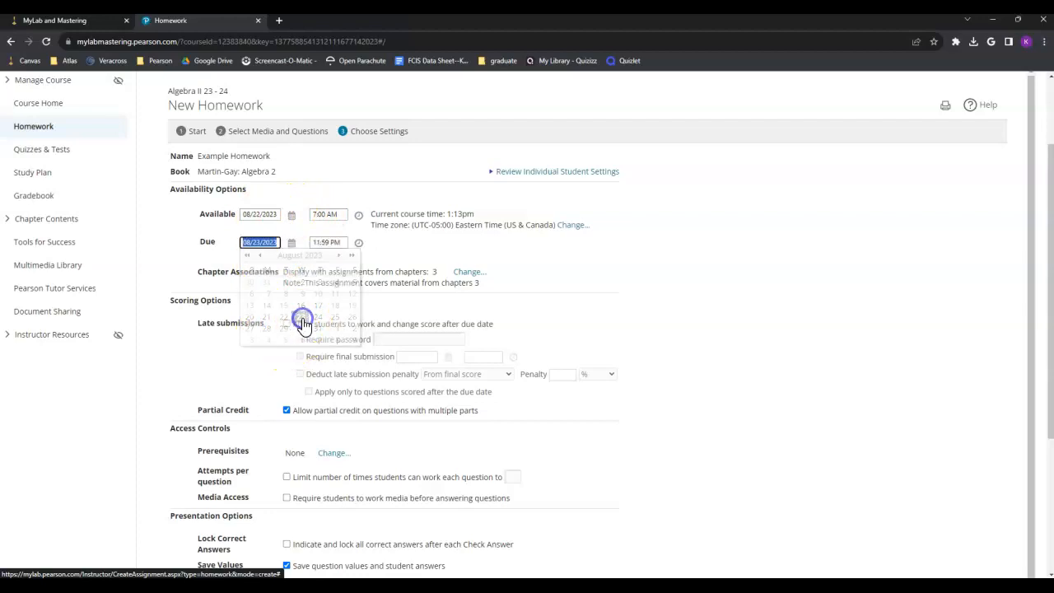
left_click(358, 243)
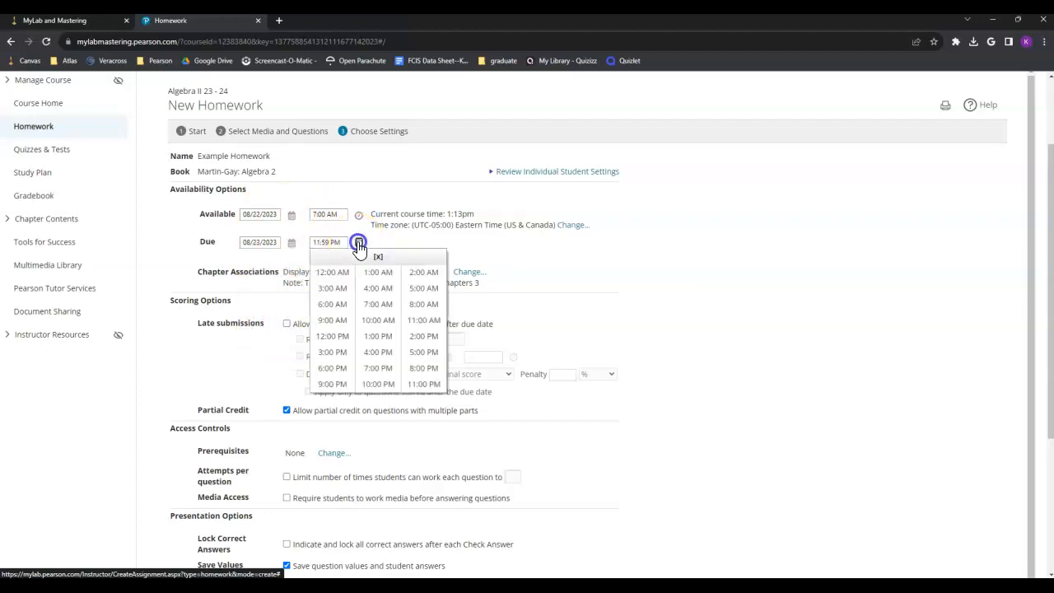
left_click(375, 352)
left_click(415, 255)
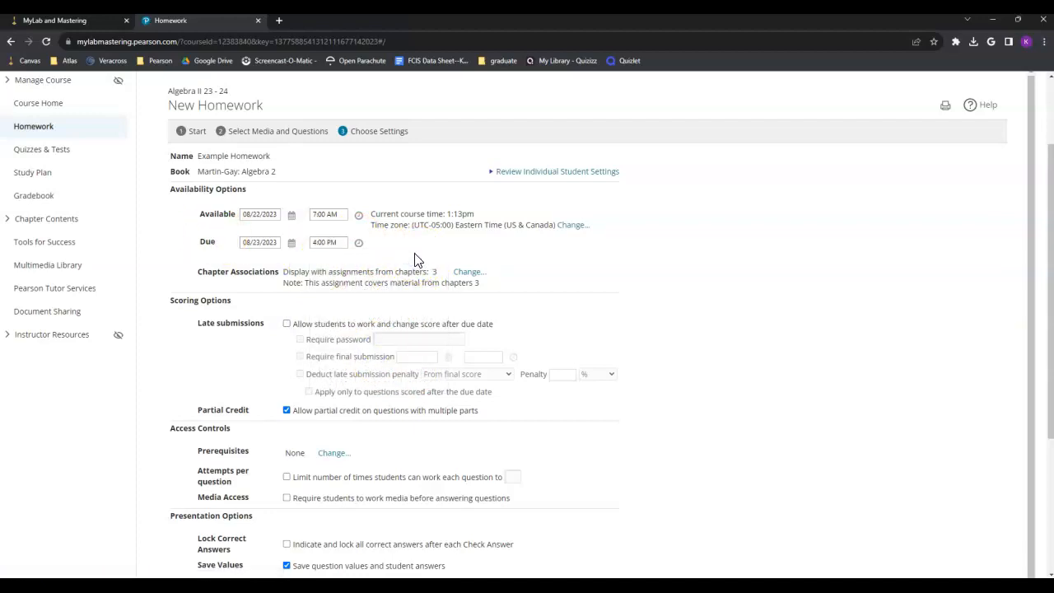
left_click(324, 242)
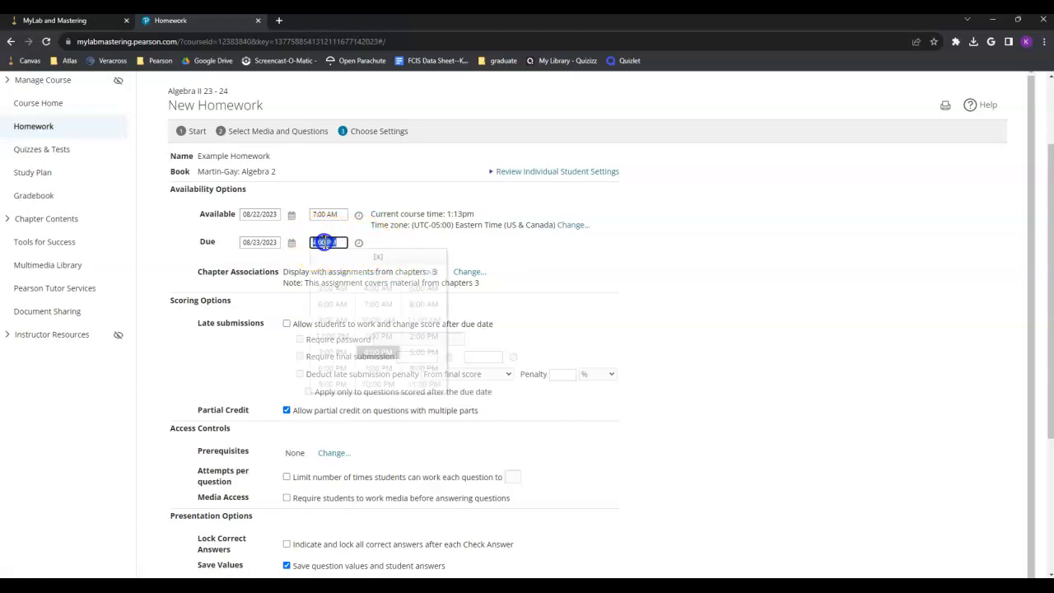
left_click(423, 382)
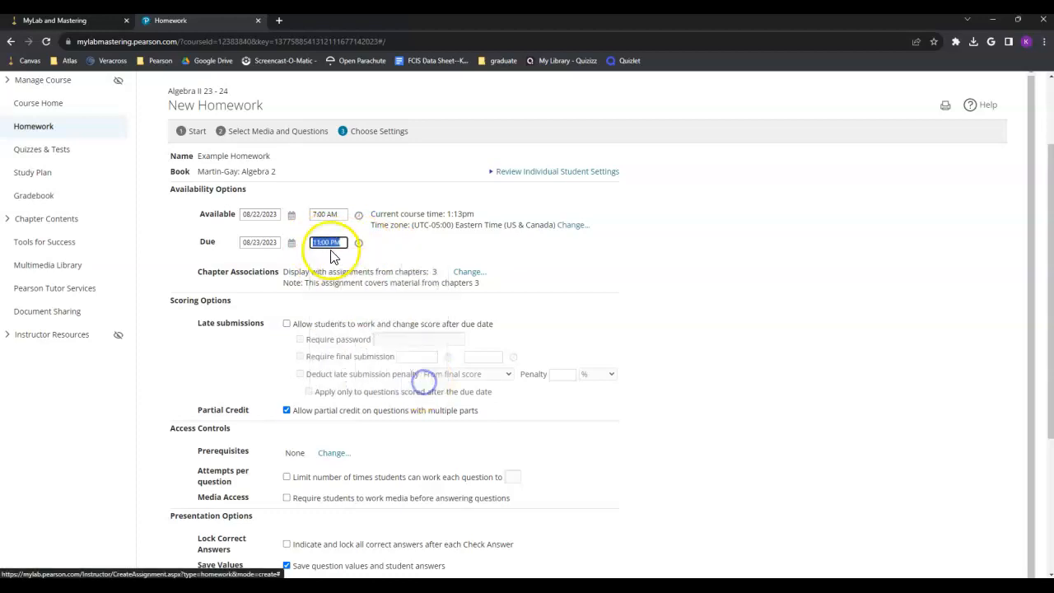
left_click(327, 242)
key("BackSpace")
key("BackSpace")
key("BackSpace")
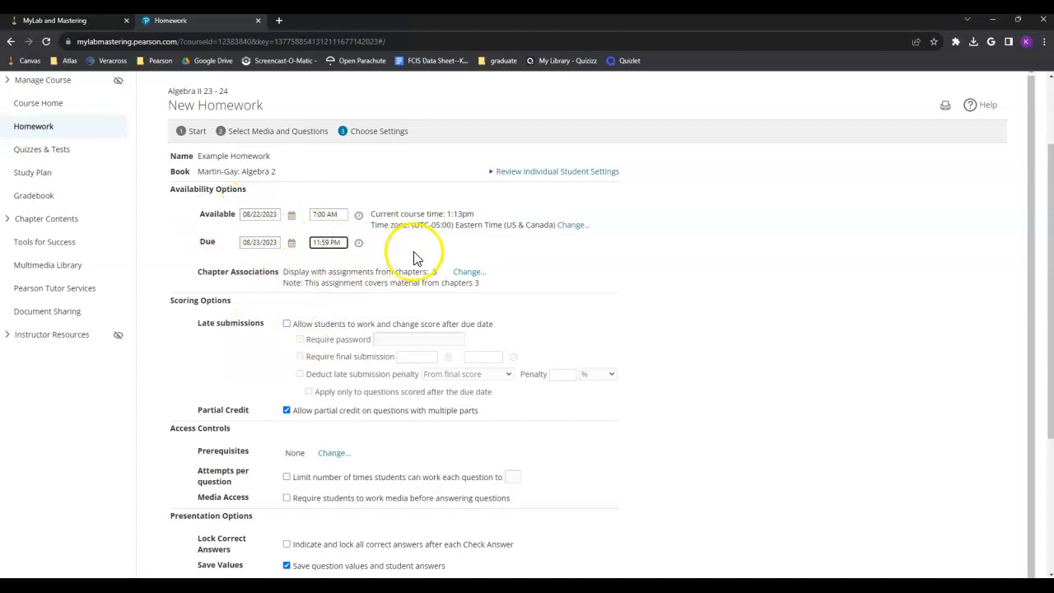
scroll(247, 357, "down", 1)
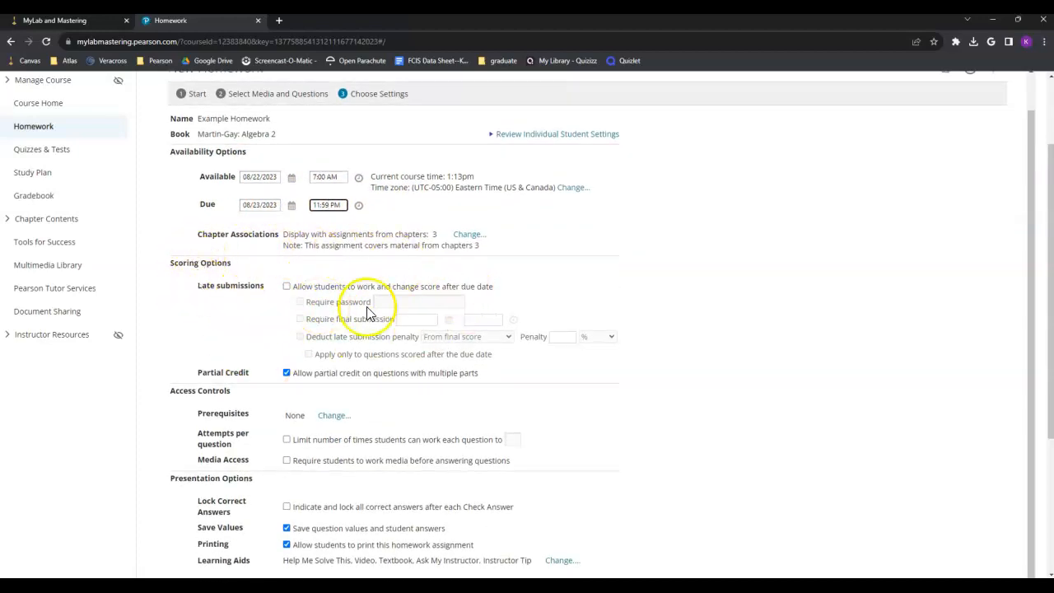
Step: Allow work after the due date and require a password for late submissions
left_click(286, 288)
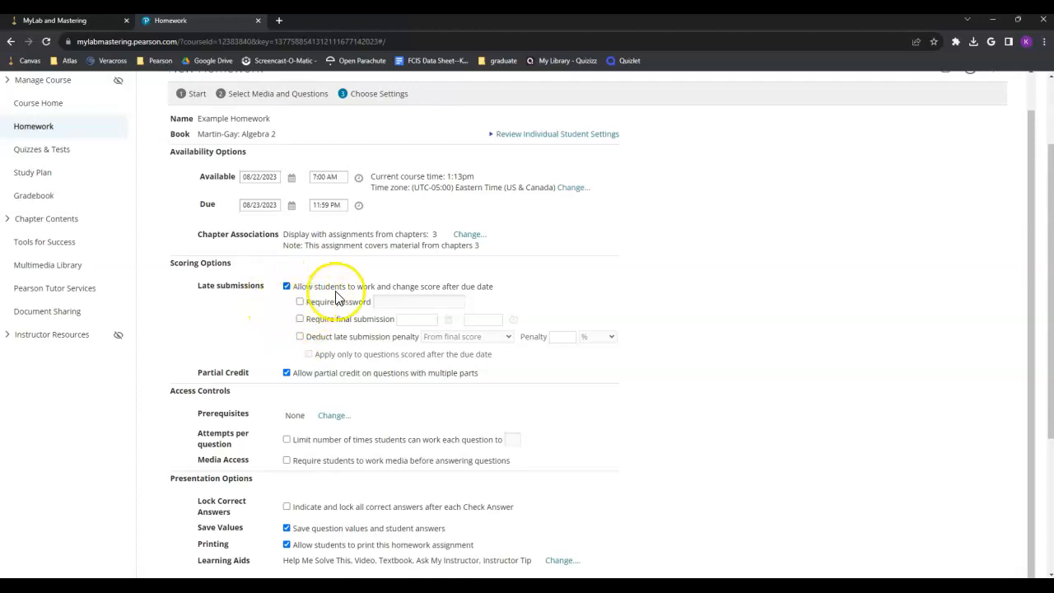
left_click(300, 301)
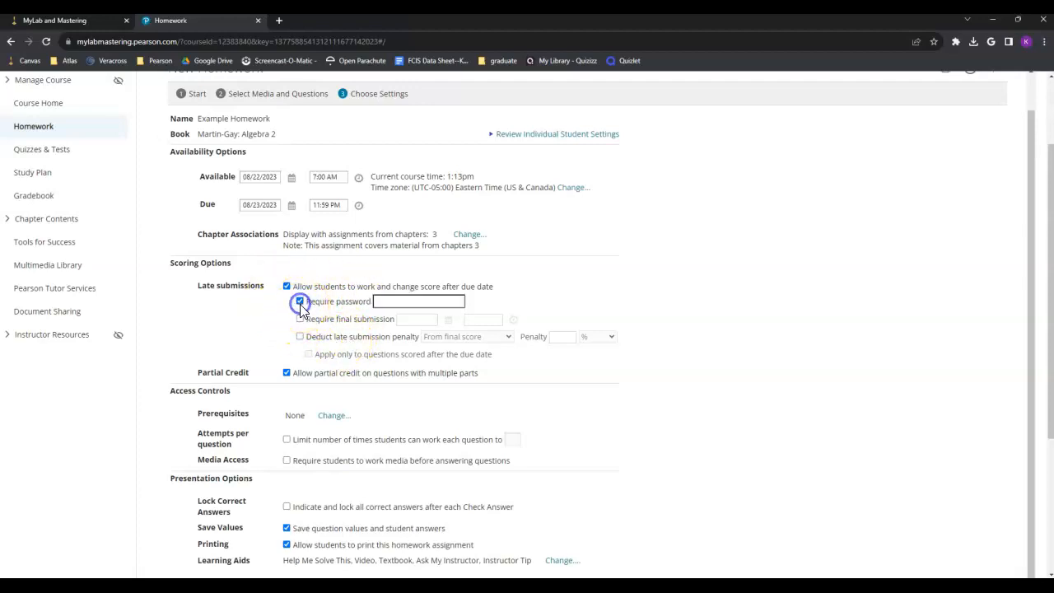
left_click(398, 302)
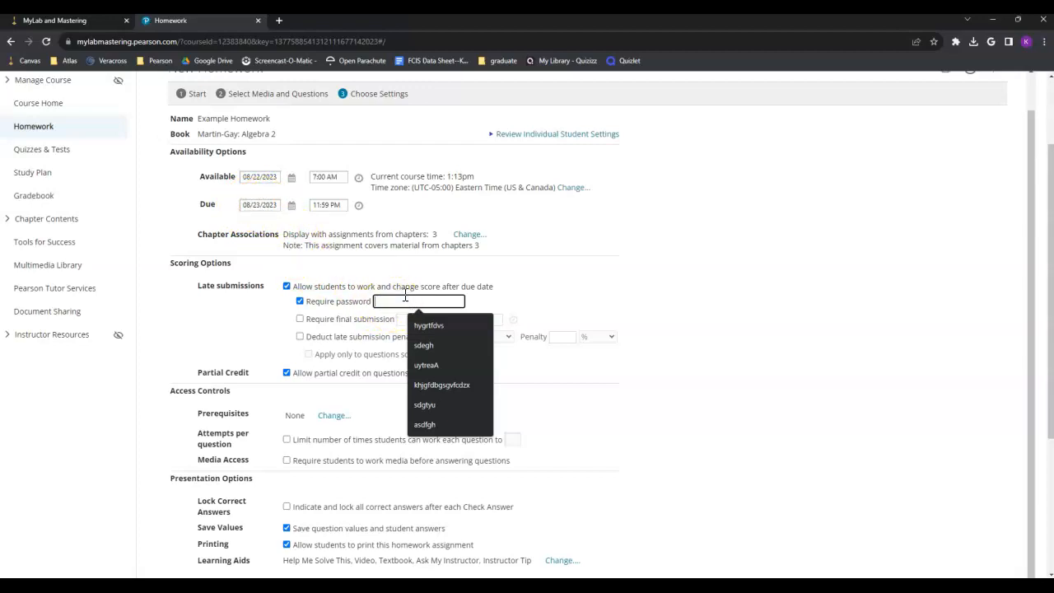
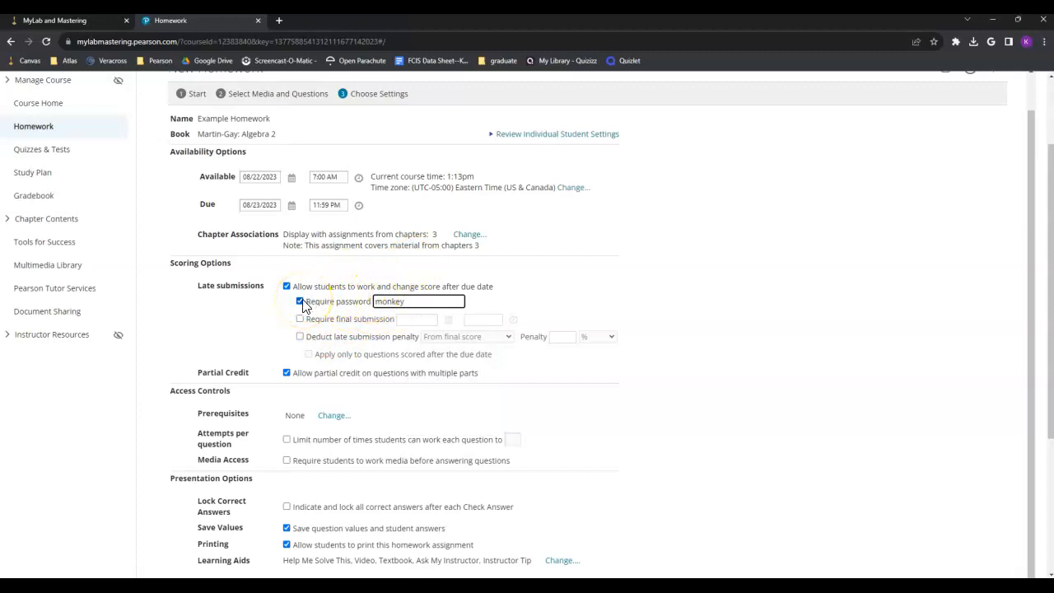
left_click_drag(405, 300, 344, 299)
key("BackSpace")
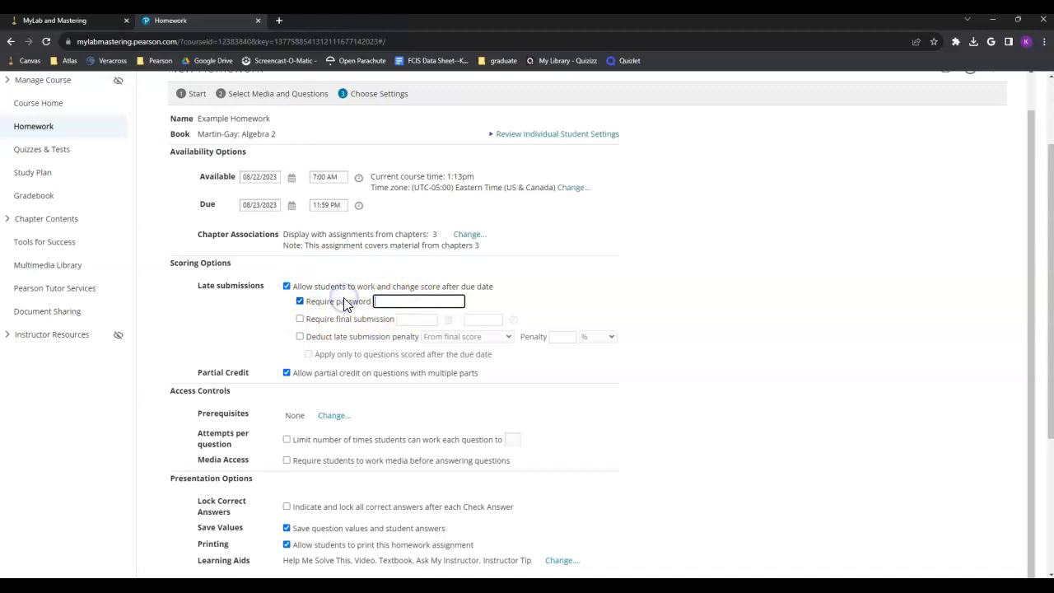
Step: Fill the late-work password from a saved browser suggestion
left_click(285, 287)
left_click(285, 287)
left_click(379, 301)
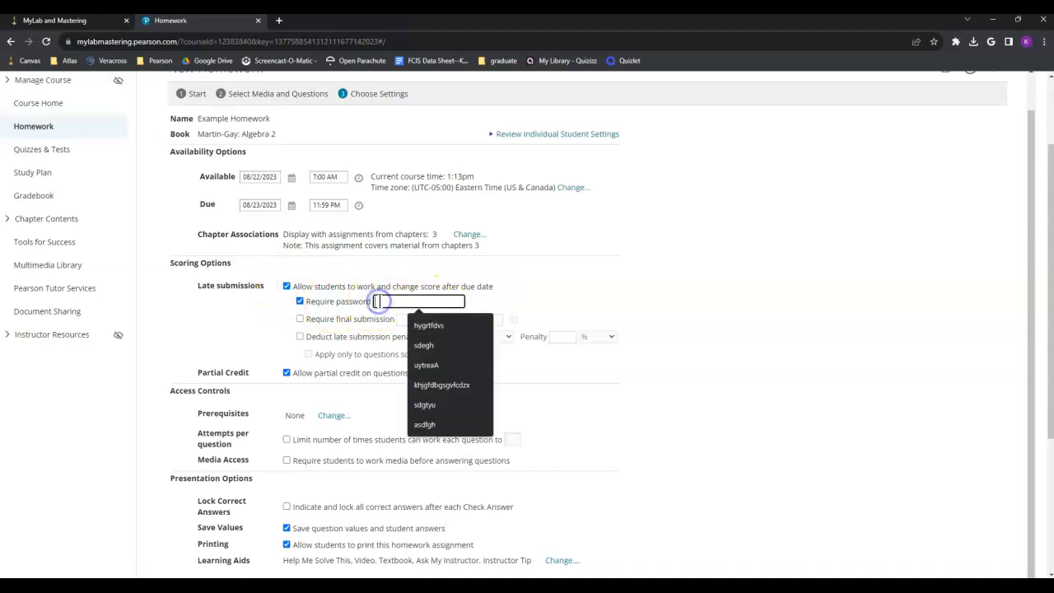
left_click(428, 326)
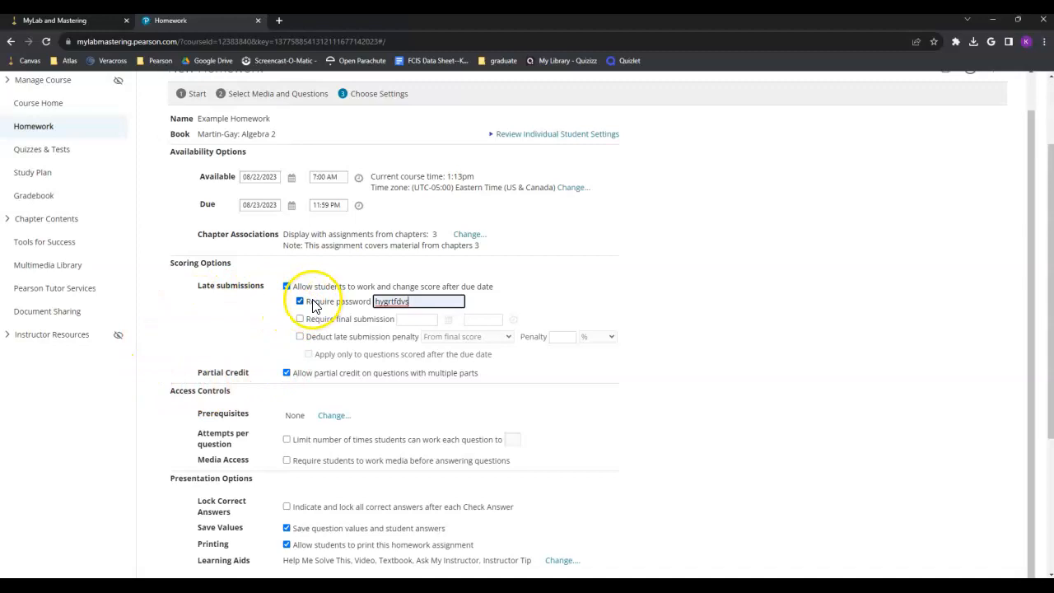
Step: Turn on Require final submission and minimize the File Explorer Desktop window
left_click(300, 319)
key("alt+Tab")
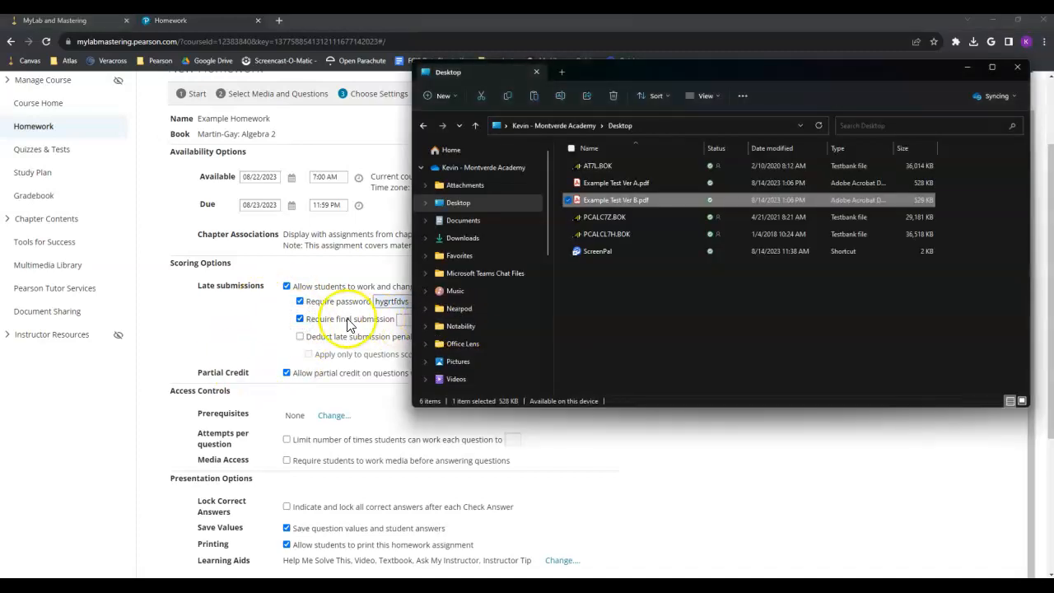
left_click(967, 66)
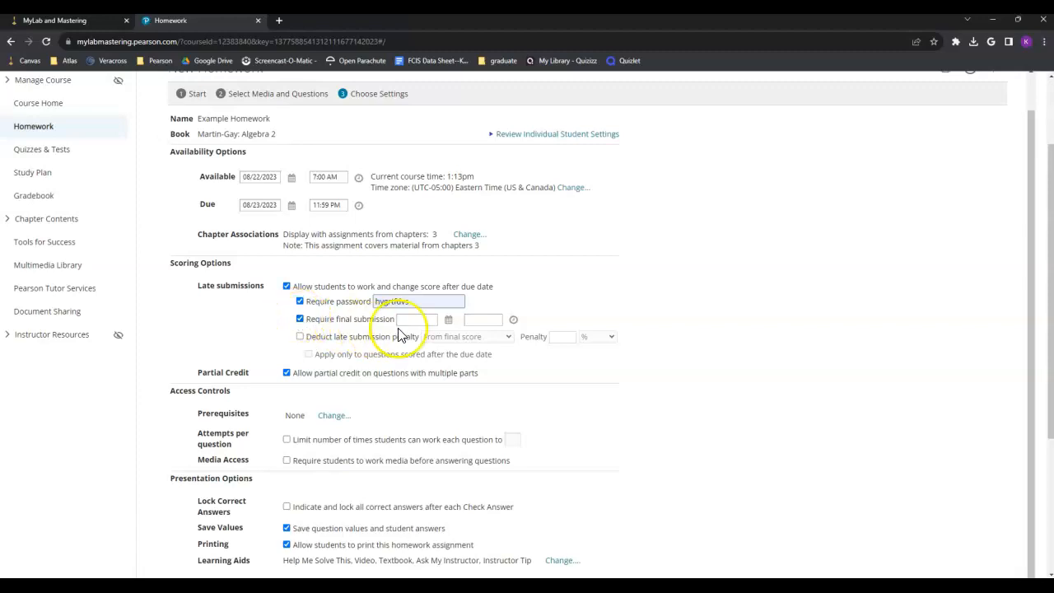
Step: Set the final submission date to 08/30/2023 and turn on the late submission penalty
left_click(448, 320)
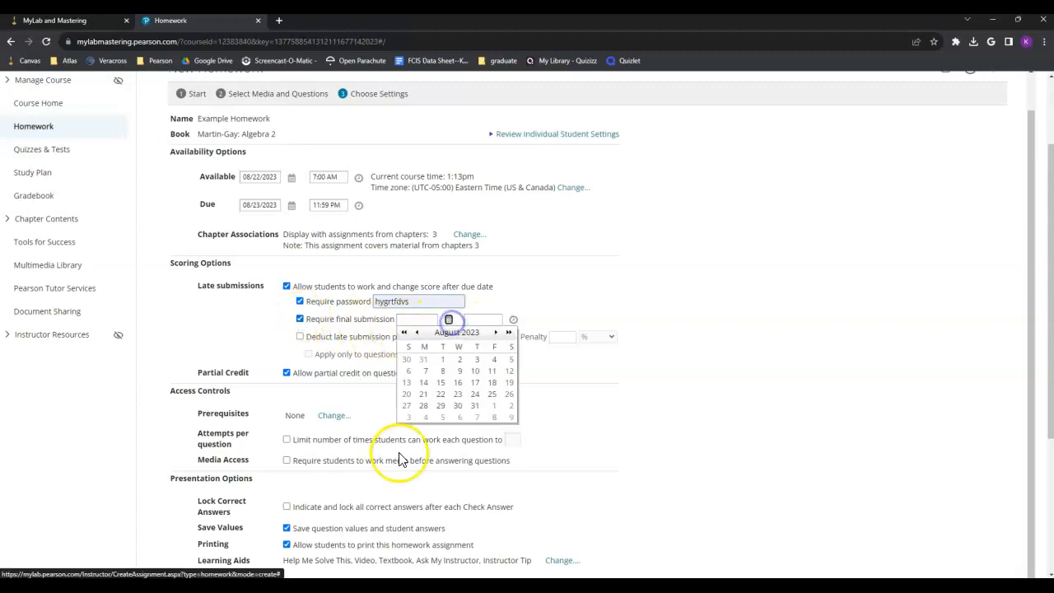
left_click(458, 406)
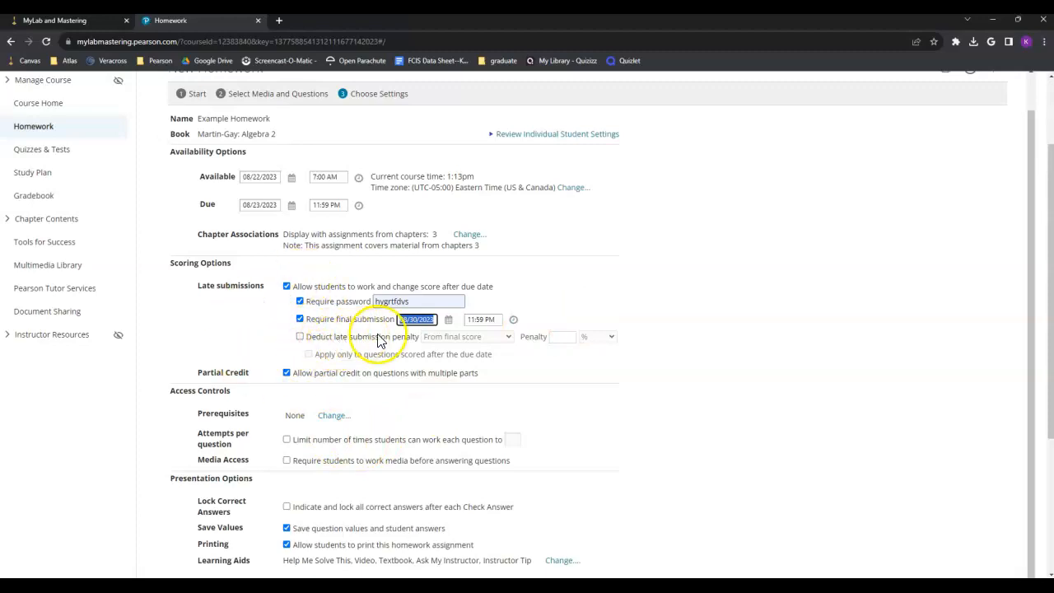
left_click(299, 338)
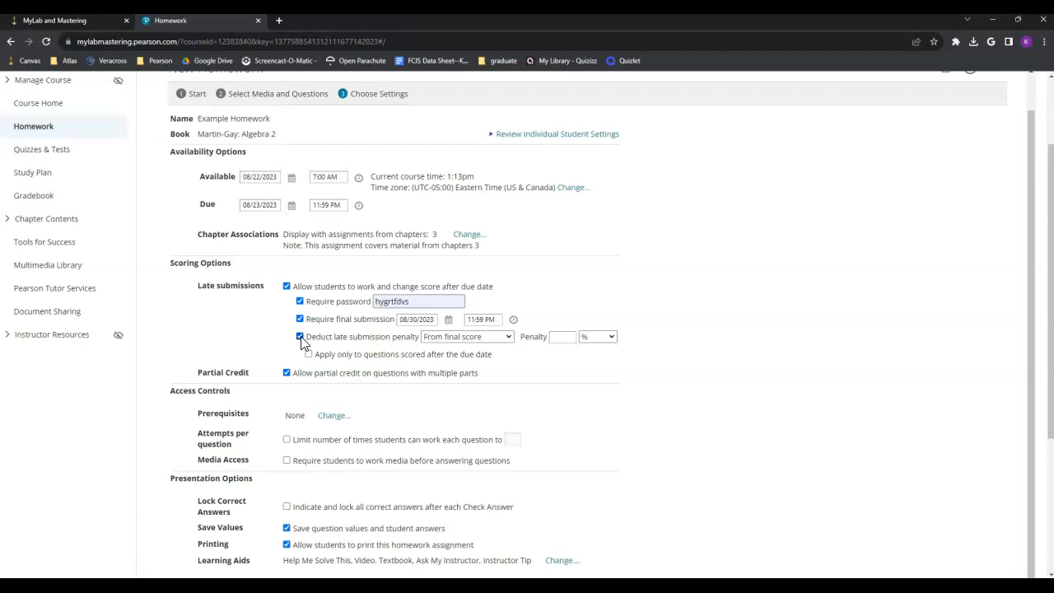
left_click(326, 339)
Step: Deduct a 20% penalty from final score, only for questions scored after the due date
left_click(502, 339)
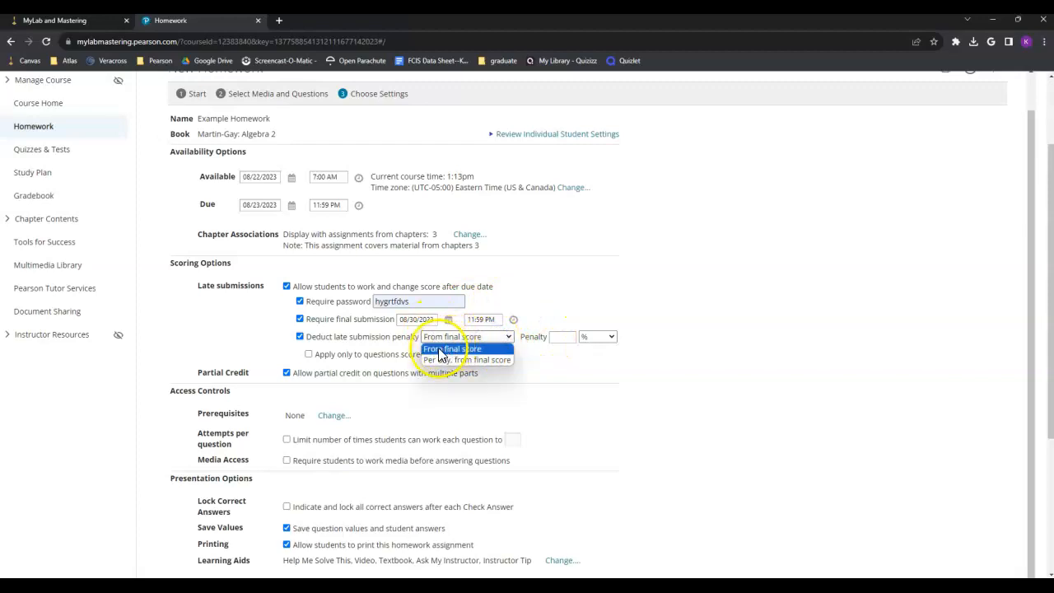
left_click(452, 348)
left_click(562, 338)
type("20")
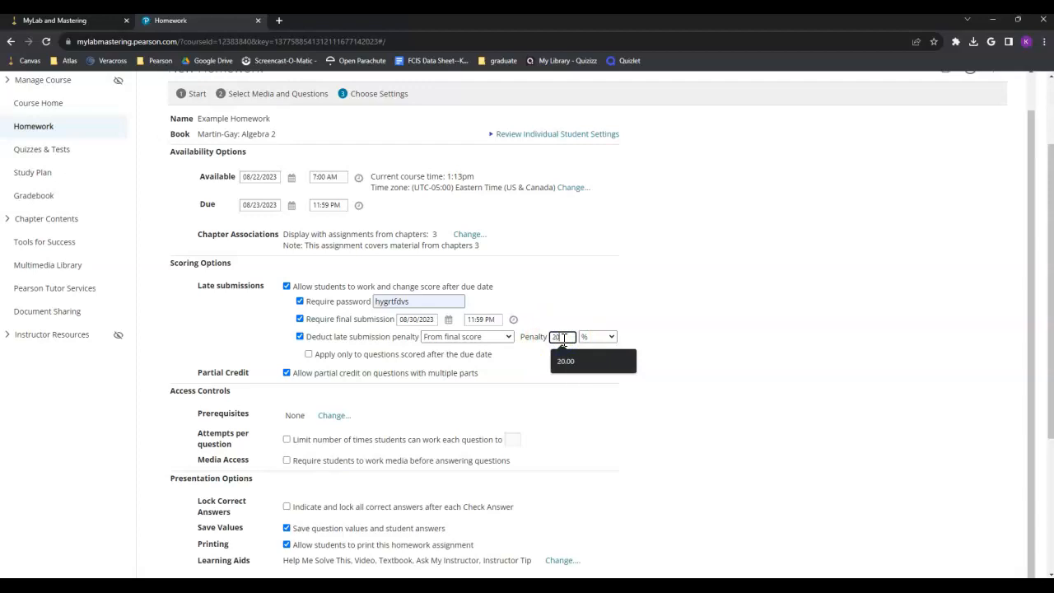
left_click(675, 310)
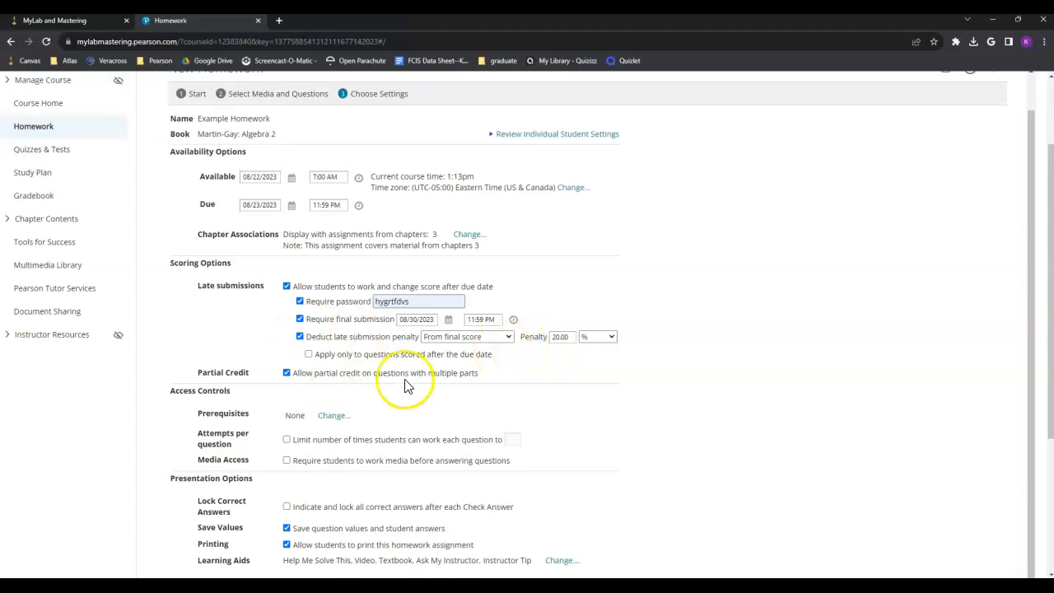
left_click(309, 354)
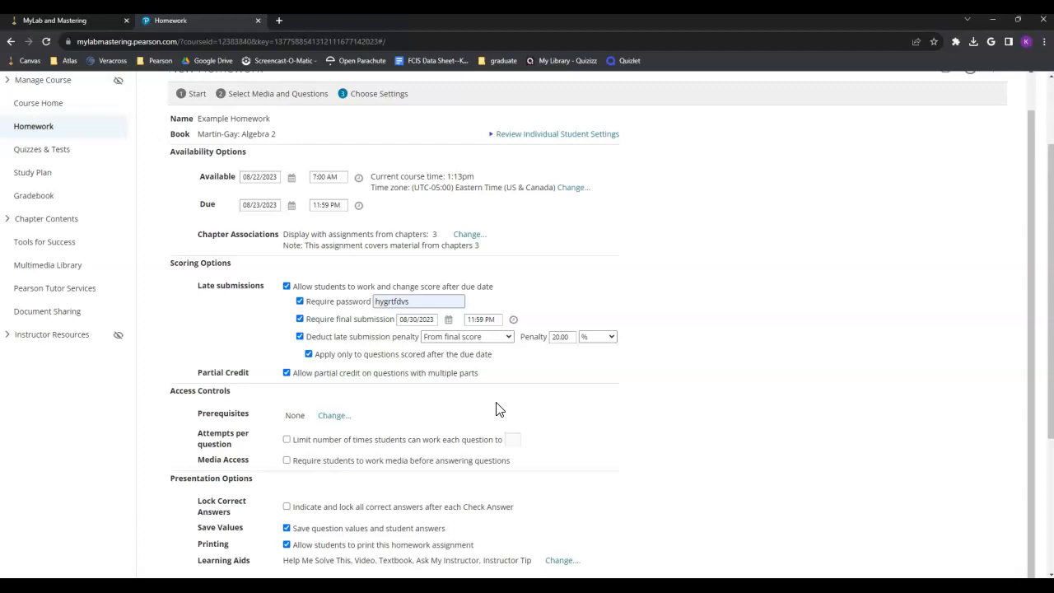
left_click(561, 336)
scroll(418, 377, "down", 1)
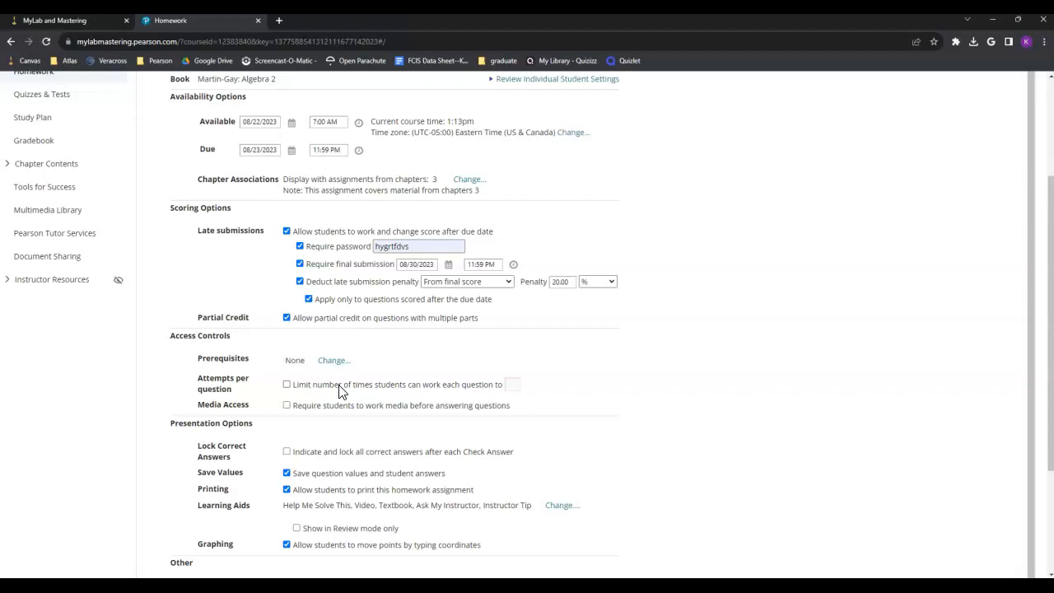
Step: Try a 3-attempt limit per question and require students to work media before answering
left_click(286, 384)
left_click(512, 384)
type("3")
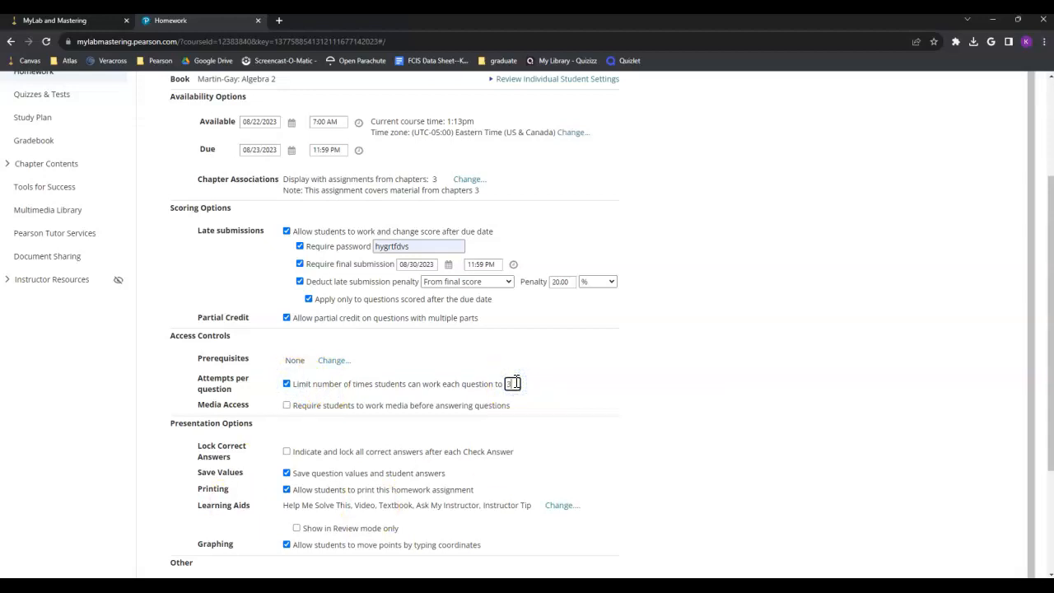
left_click(540, 384)
left_click(512, 384)
left_click(512, 384)
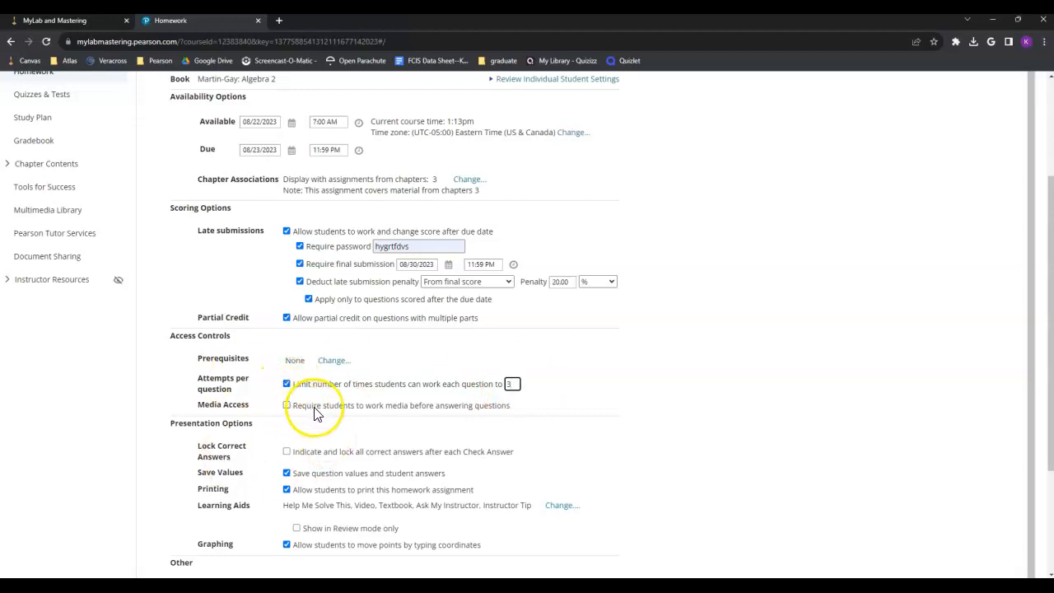
left_click(288, 407)
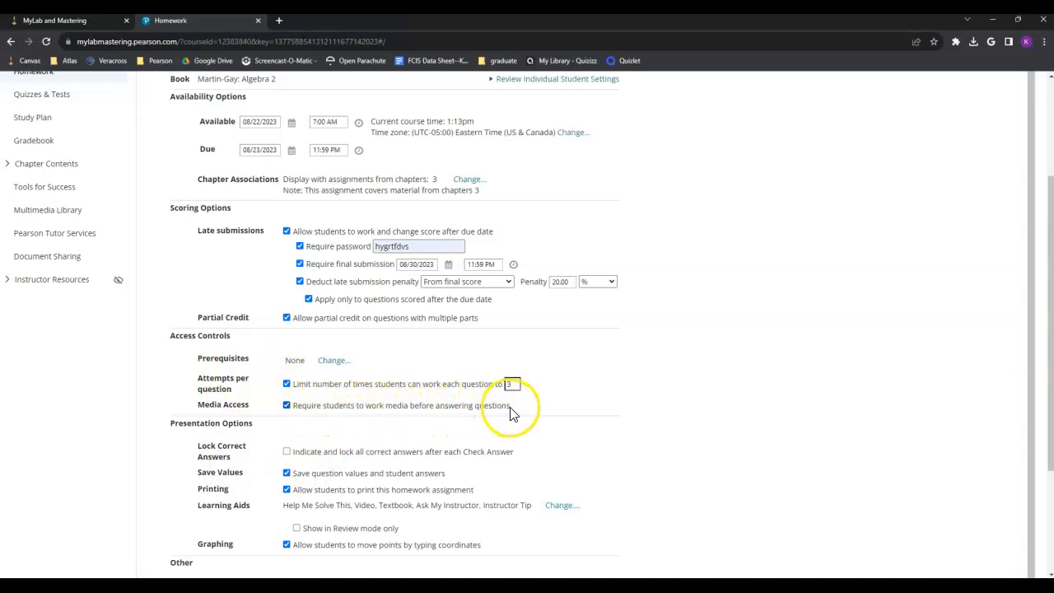
Step: Remove the attempt limit and lock all correct answers after each Check Answer
left_click(286, 384)
scroll(243, 442, "down", 3)
left_click(286, 341)
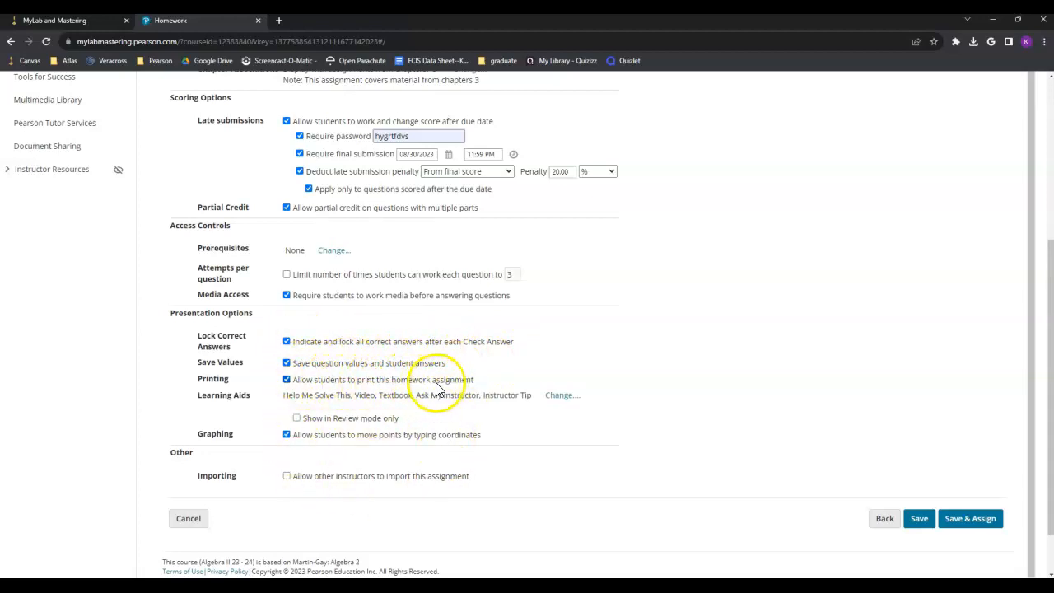
Step: Turn off Allow students to print this homework assignment under Printing
left_click(300, 384)
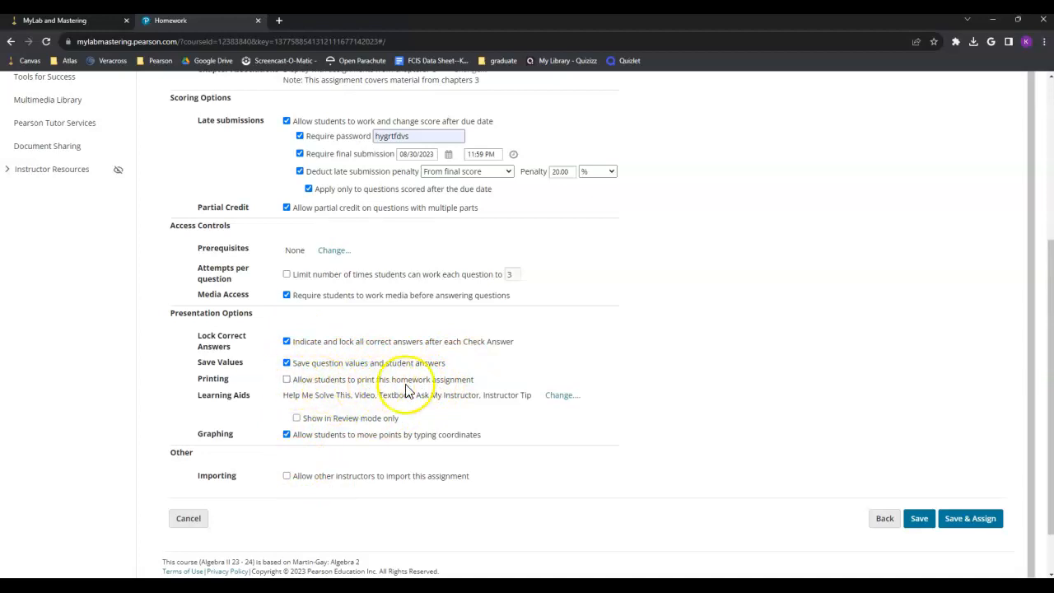
left_click(285, 393)
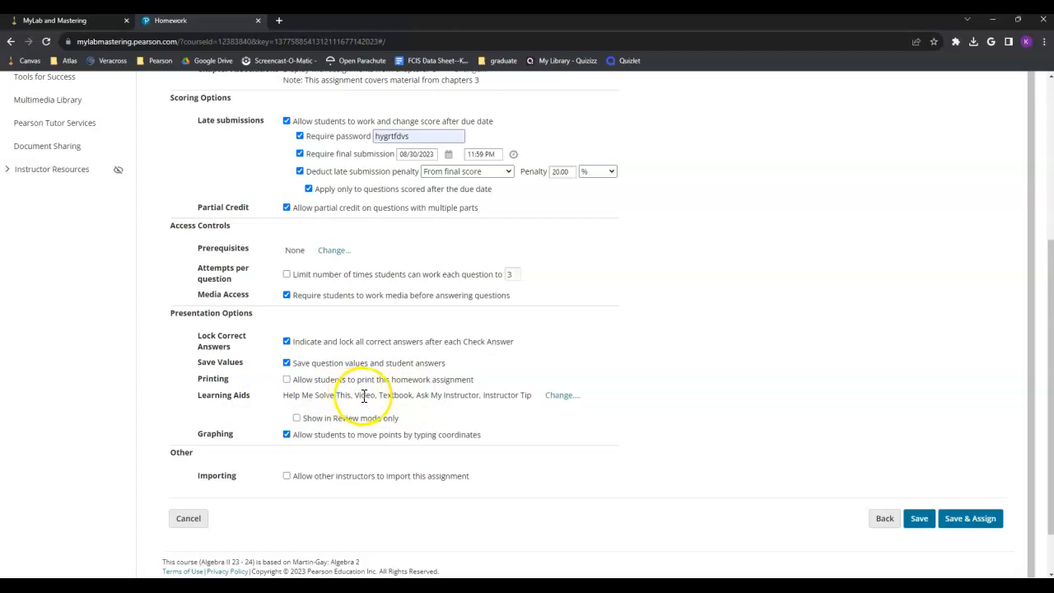
Step: Uncheck Ask My Instructor in Learning Aids, keeping Help Me Solve This, Video, Textbook and Instructor Tip
left_click(561, 396)
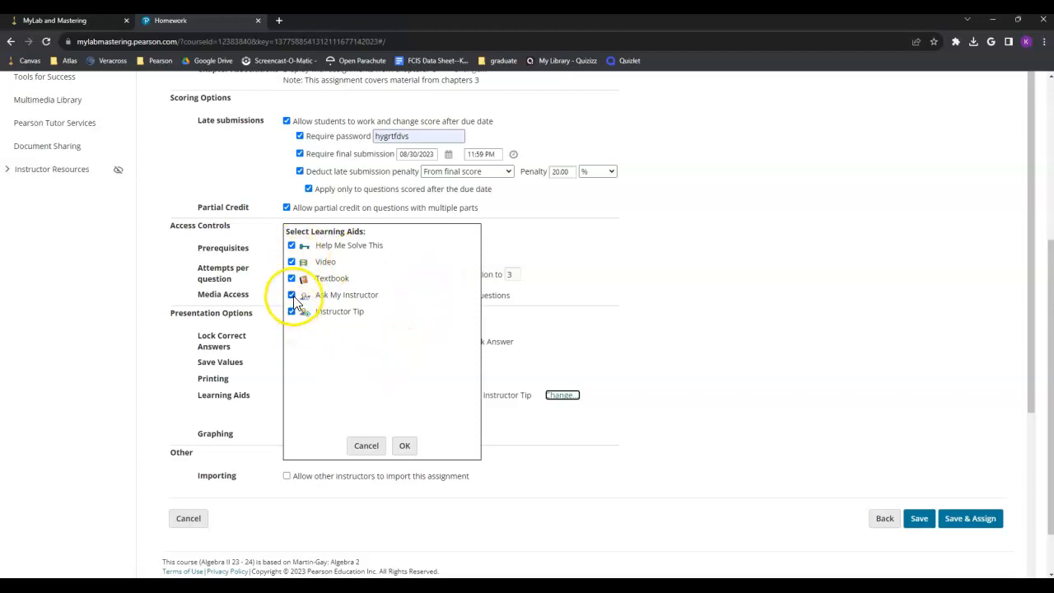
left_click(292, 296)
left_click(404, 446)
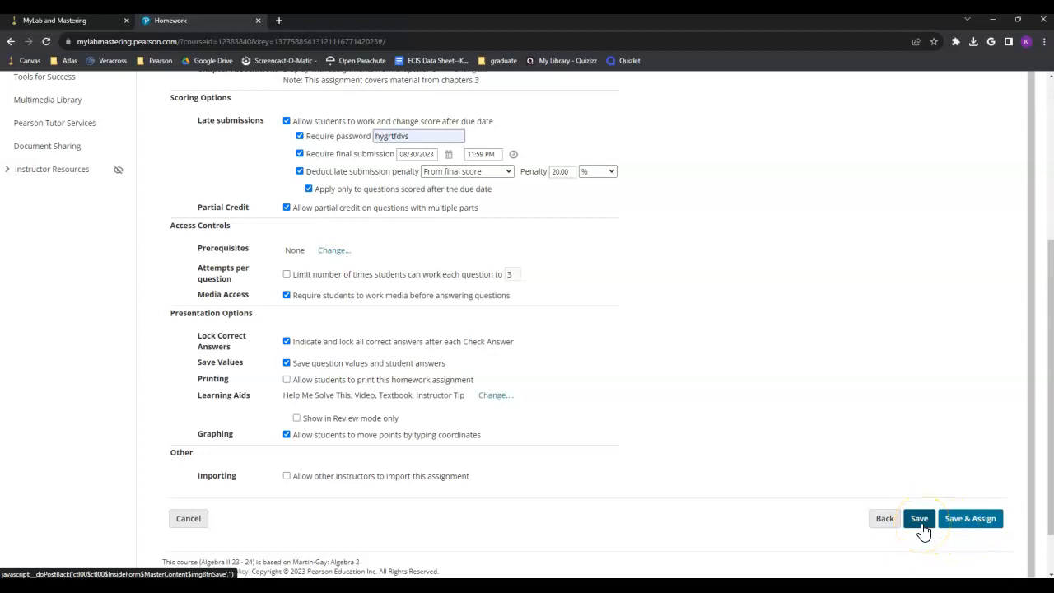
Step: Save & Assign Example Homework, then go to the course Gradebook
left_click(967, 525)
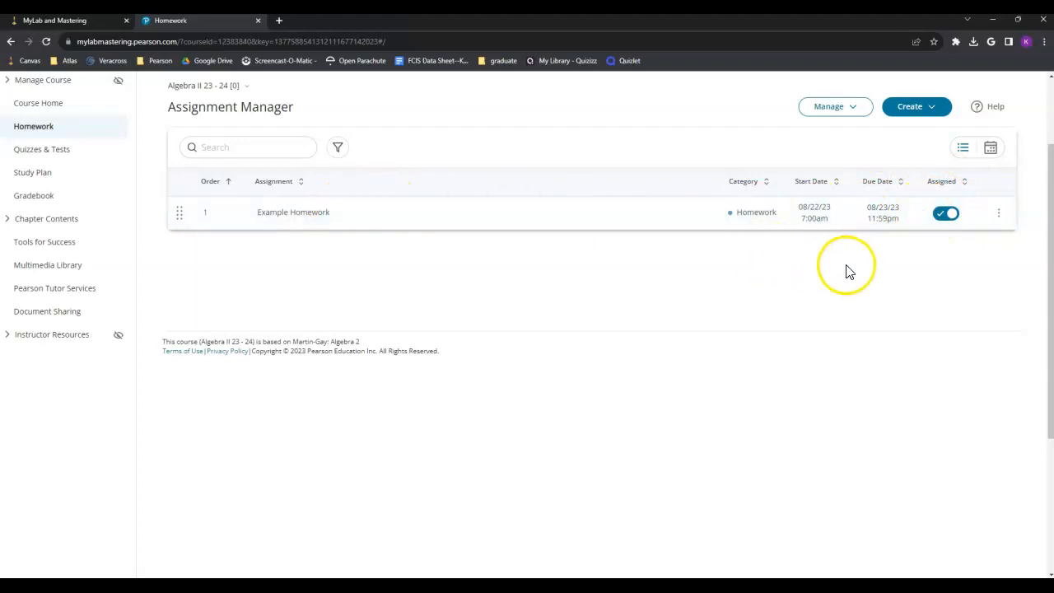
scroll(712, 264, "up", 2)
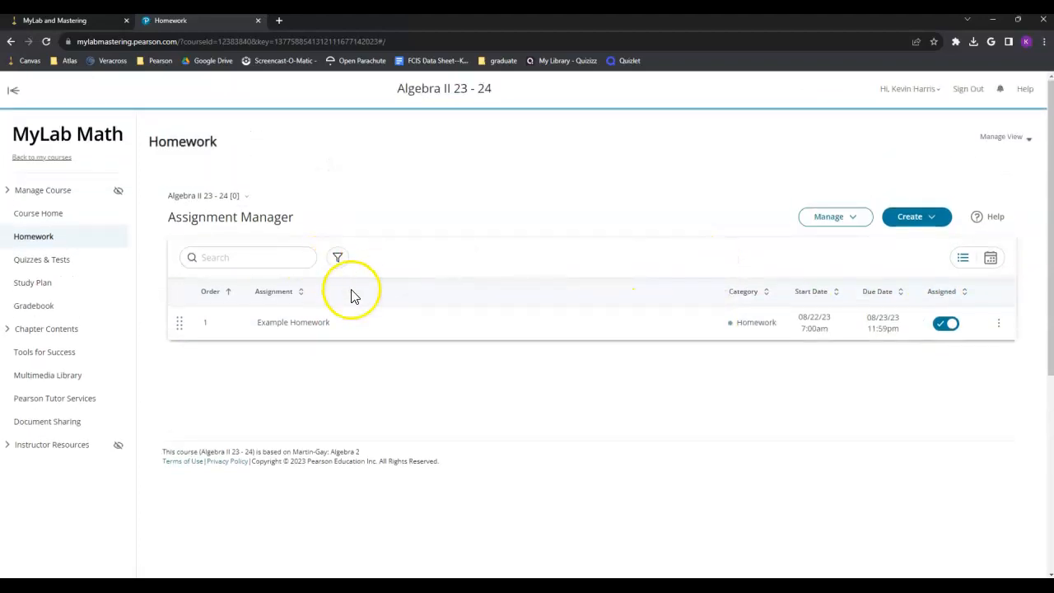
left_click(34, 309)
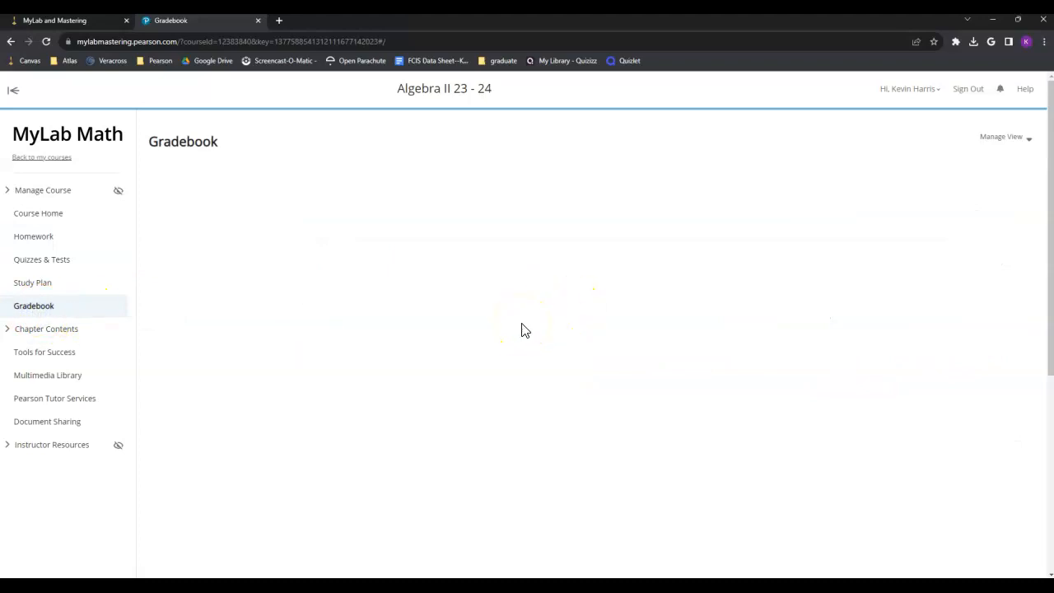
Step: View the gradebook by student and open the score weights and categories settings
left_click(1011, 137)
left_click(967, 221)
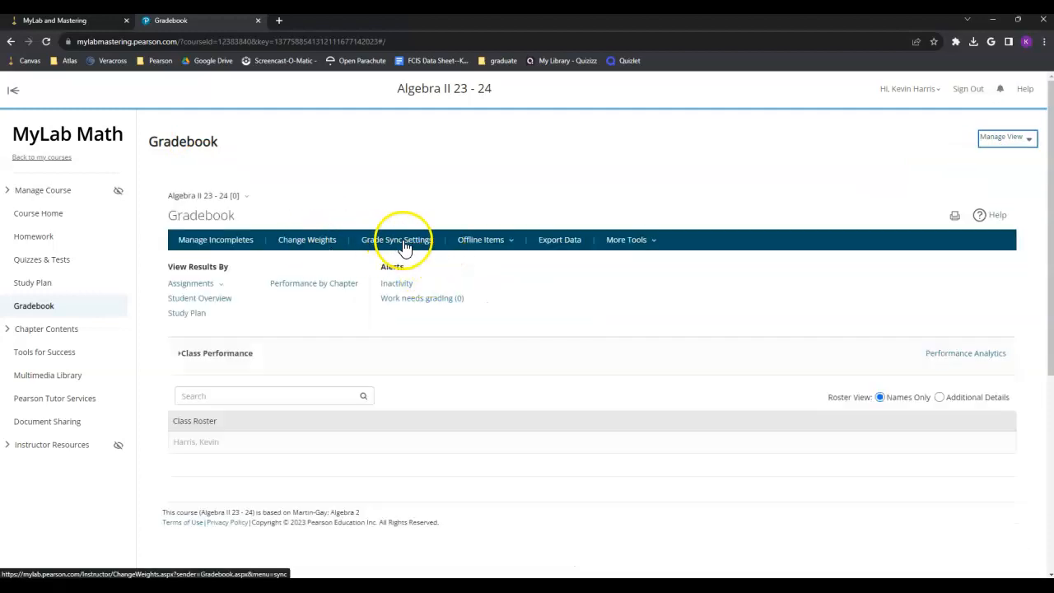
left_click(319, 246)
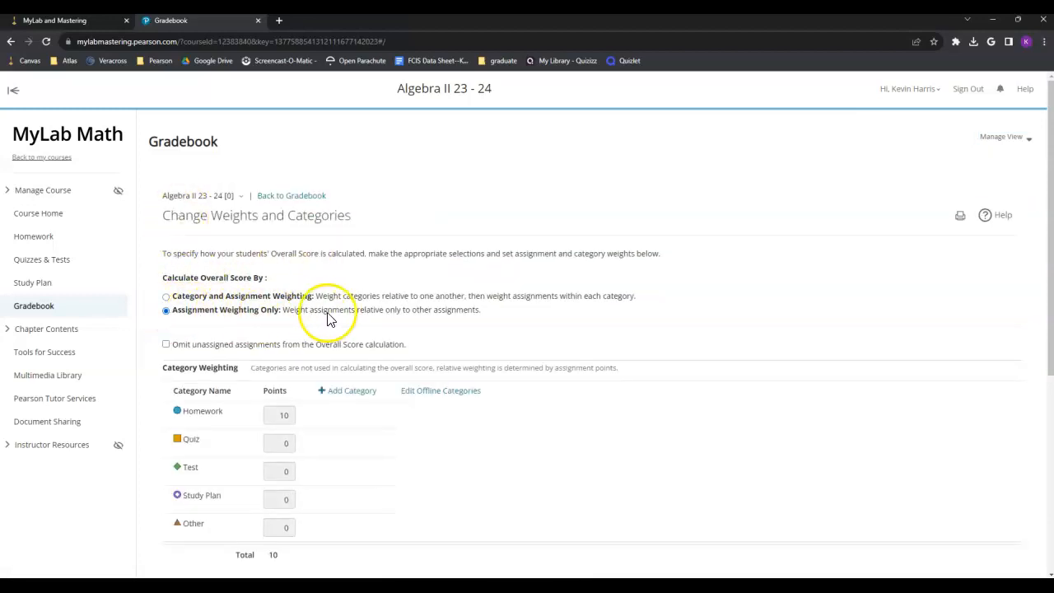
scroll(342, 319, "down", 3)
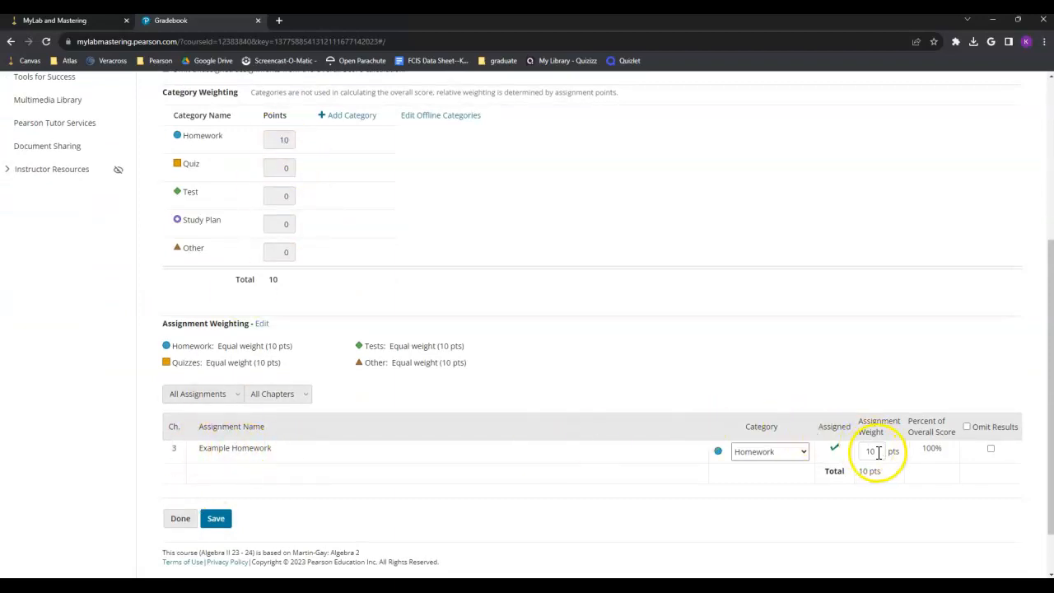
scroll(878, 452, "down", 1)
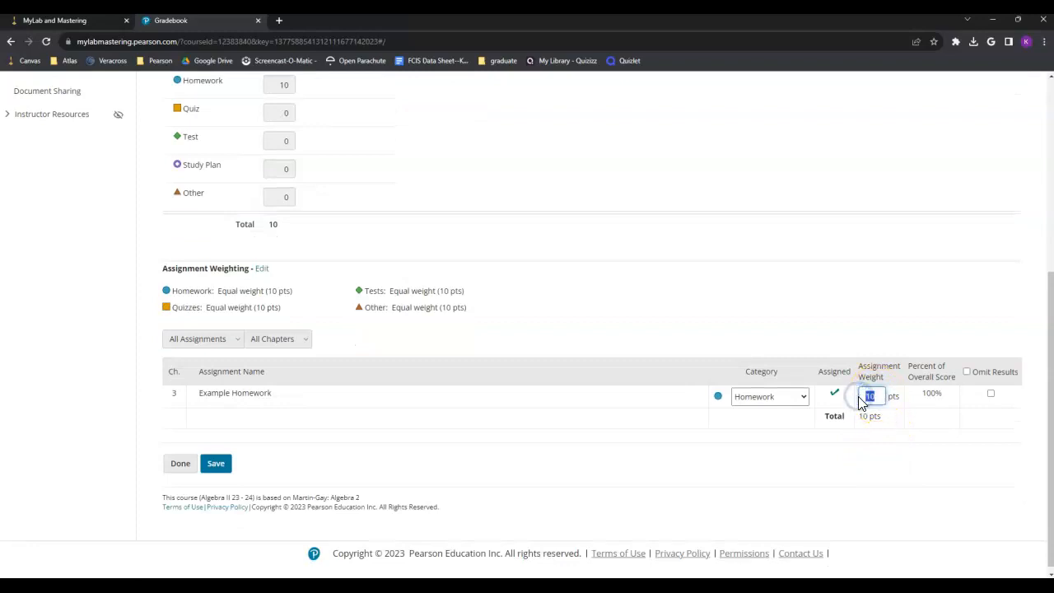
Step: Weight Example Homework at 10 points, save, and open Grade Sync Settings from the Gradebook
left_click(854, 333)
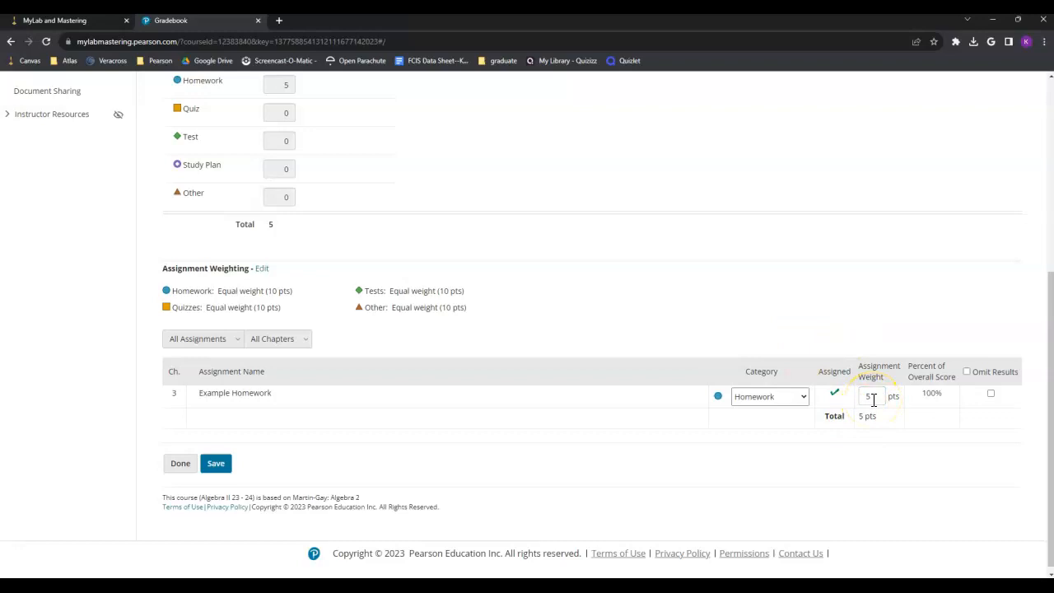
left_click(857, 320)
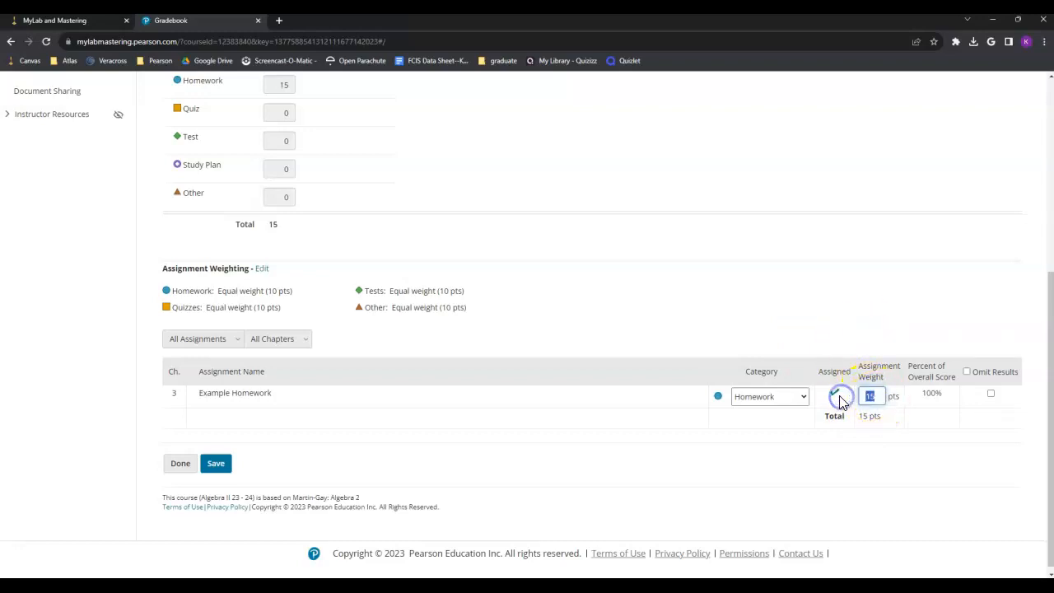
left_click(877, 340)
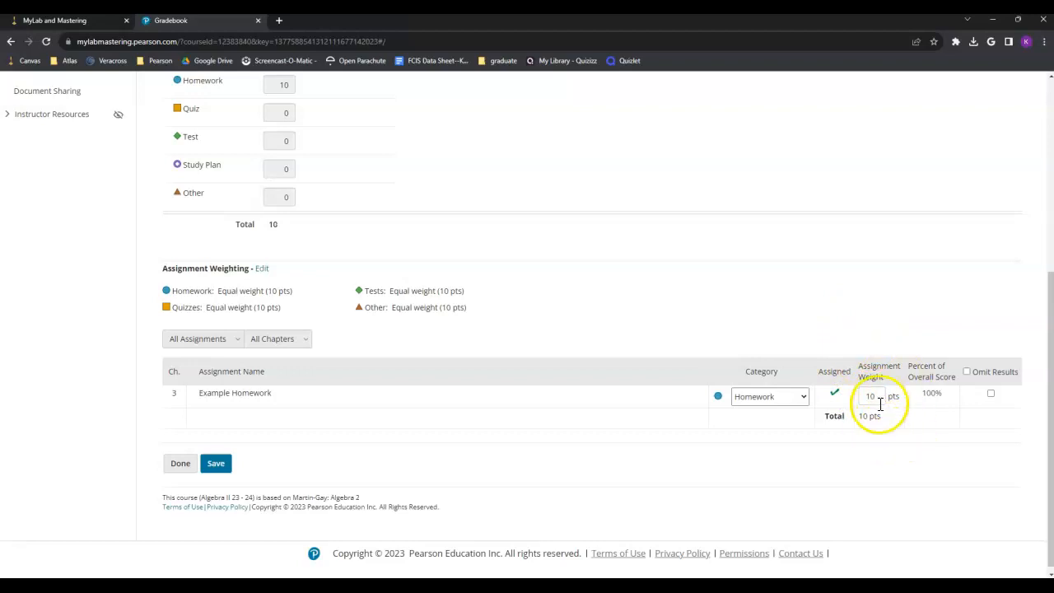
left_click(227, 465)
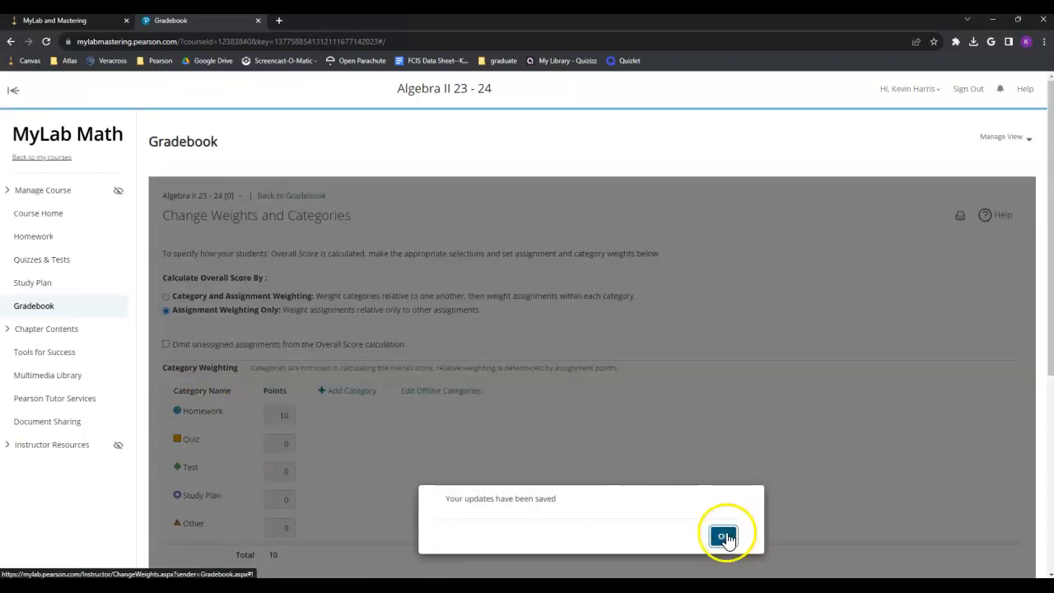
left_click(722, 534)
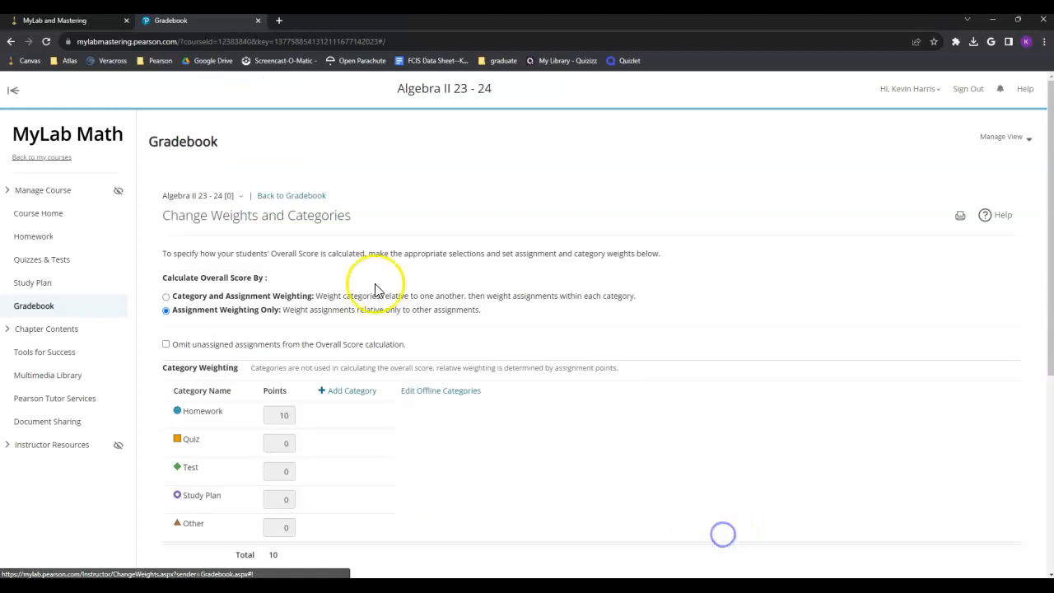
left_click(310, 200)
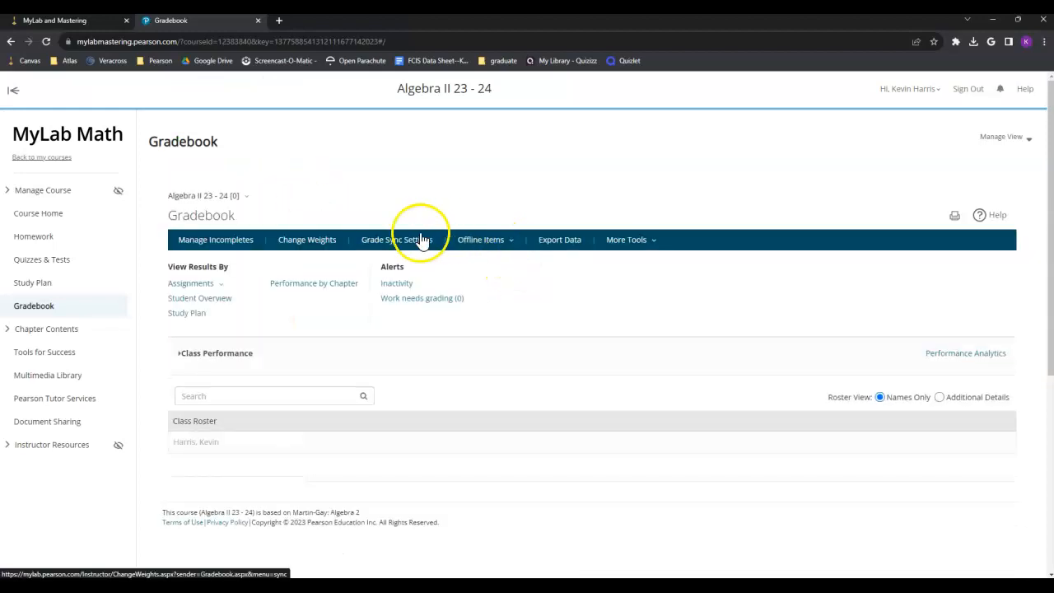
left_click(426, 241)
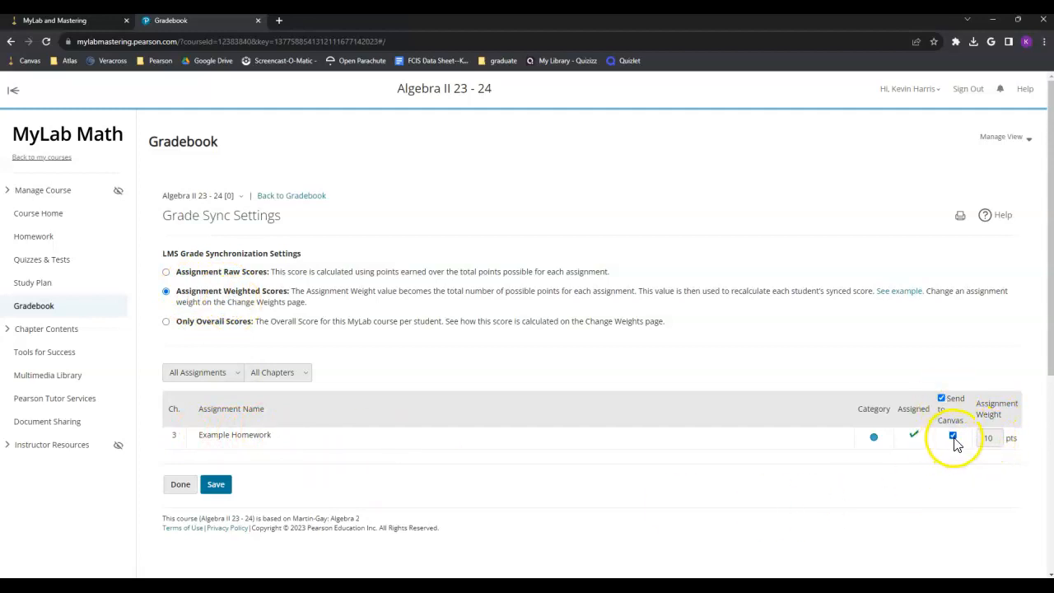
Step: Save the grade sync settings sending Example Homework's weighted score to Canvas, then return to Canvas
left_click(192, 490)
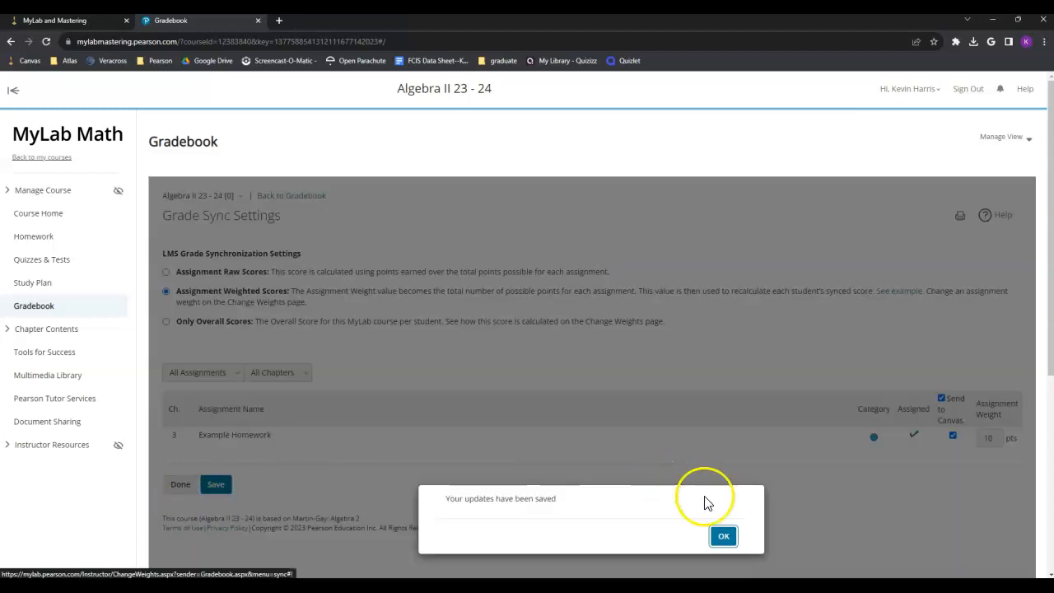
left_click(722, 536)
left_click(186, 485)
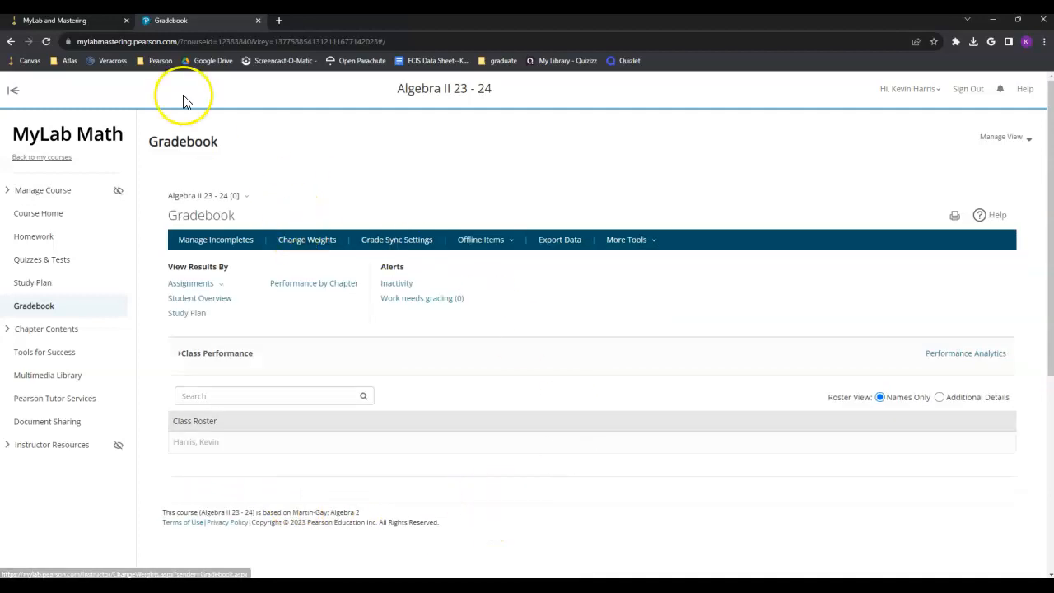
left_click(87, 24)
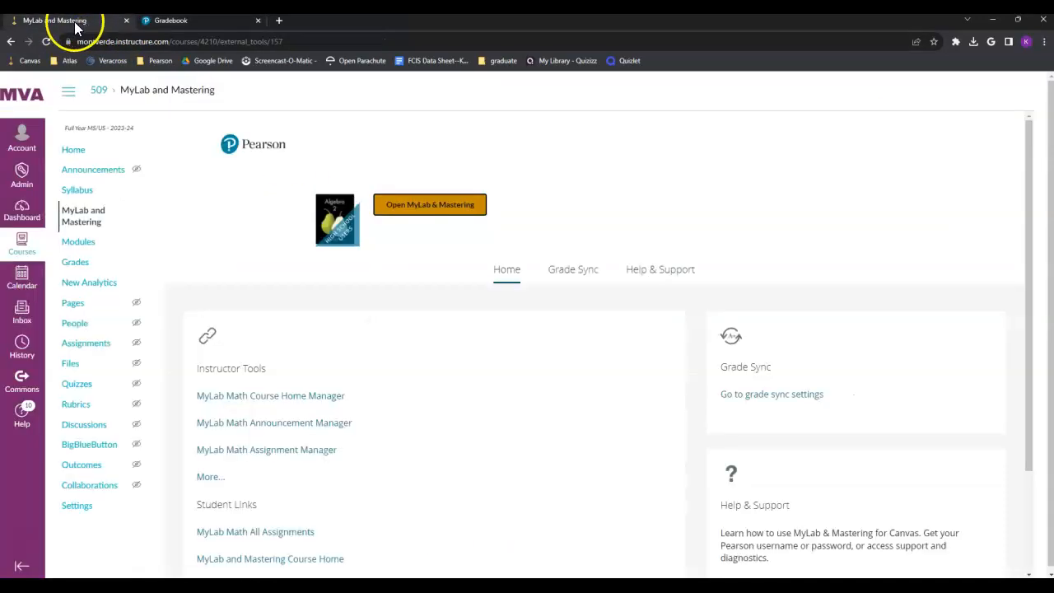
Step: Set Canvas Automatic Grade Sync to On and tick Example Homework for syncing
left_click(576, 271)
scroll(572, 276, "down", 1)
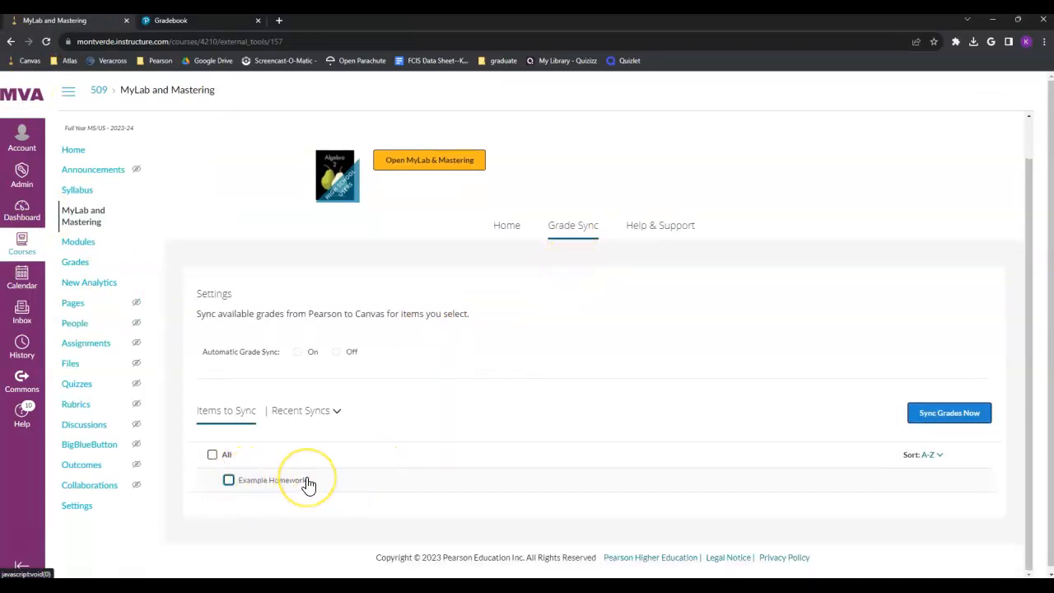
left_click(299, 351)
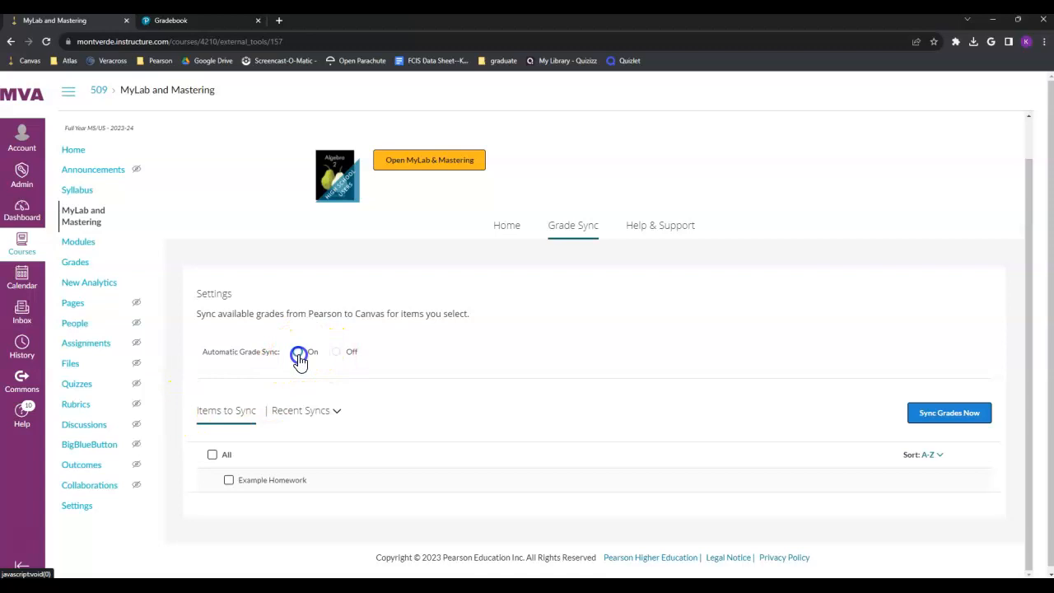
left_click(770, 379)
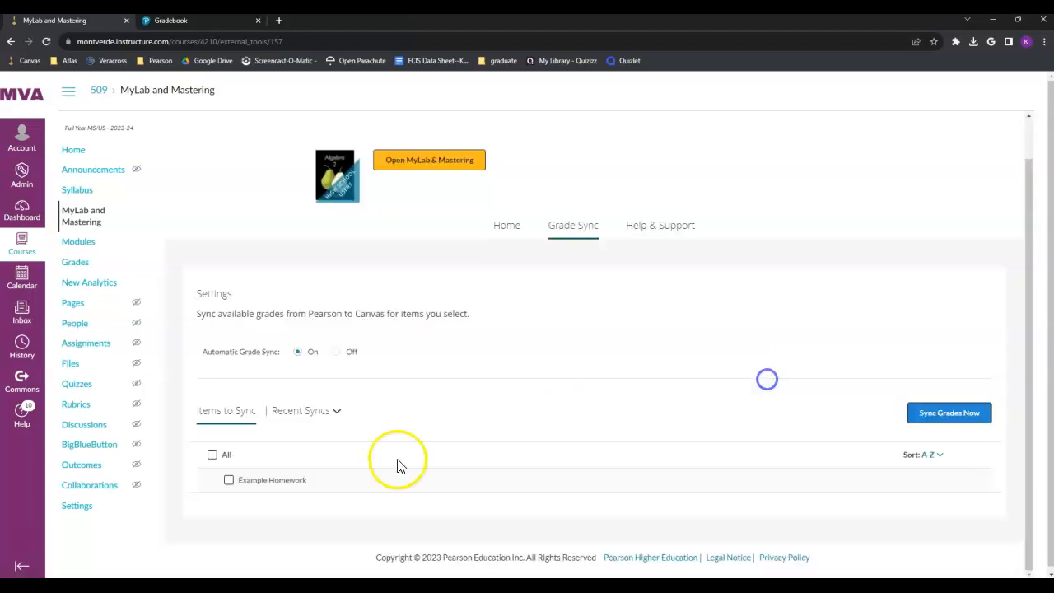
left_click(229, 481)
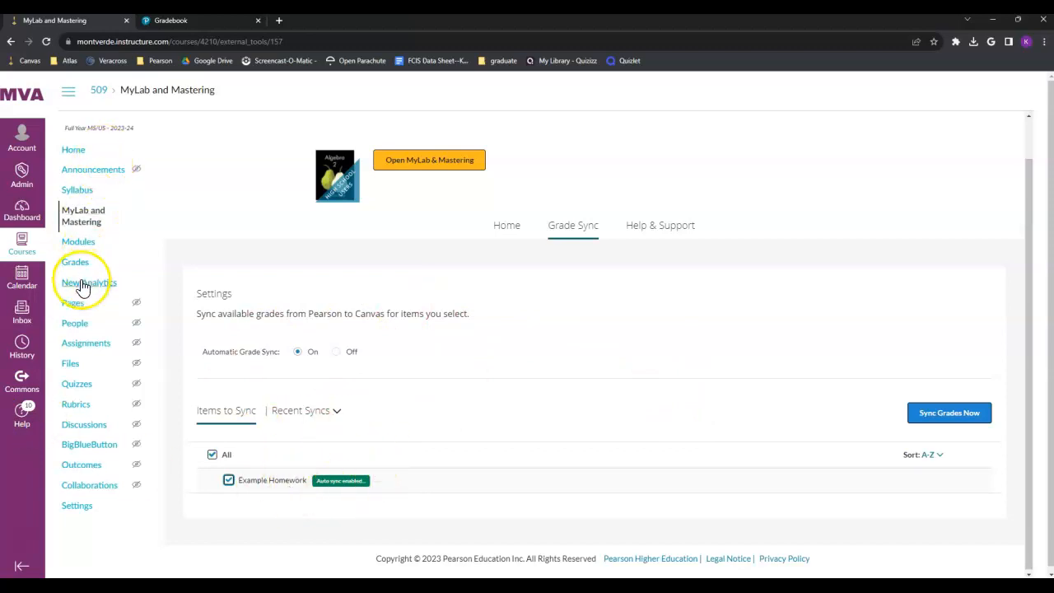
left_click(85, 349)
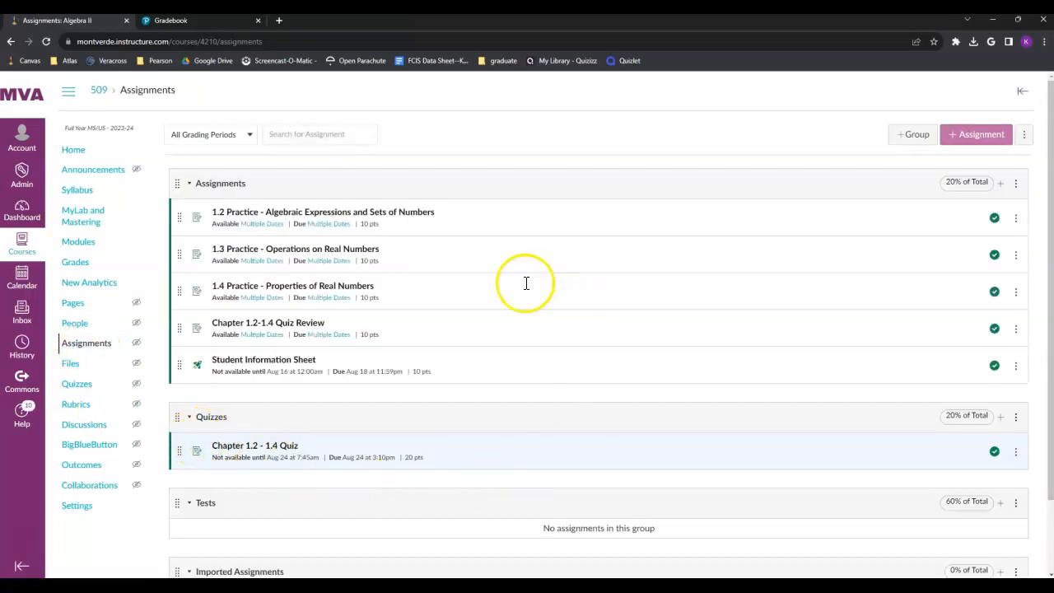
Step: Confirm Grade Sync shows Items synced: 1 and Example Homework appears under Assignments
scroll(181, 313, "down", 1)
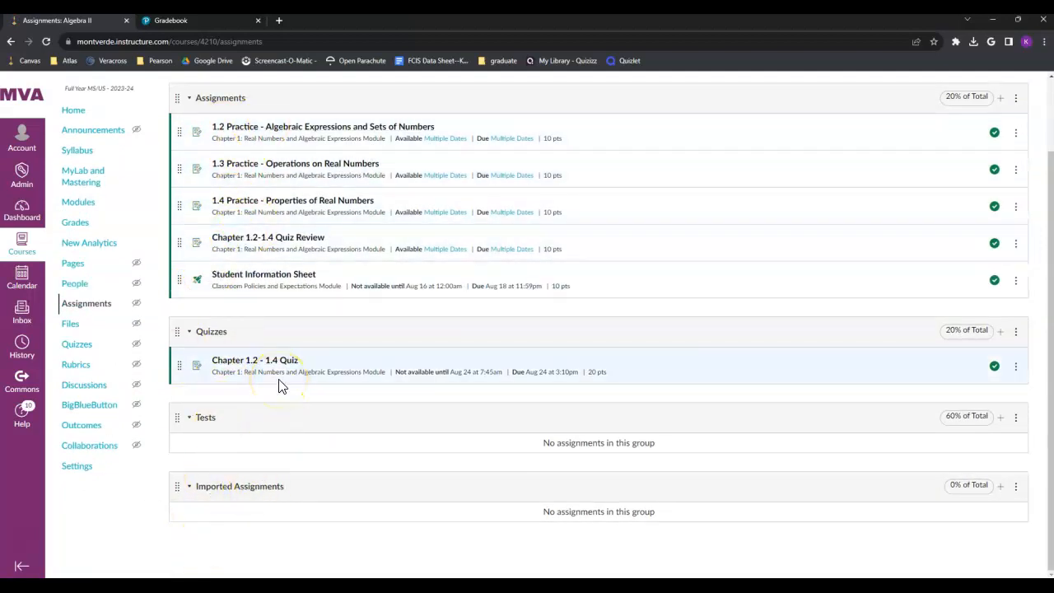
left_click(92, 178)
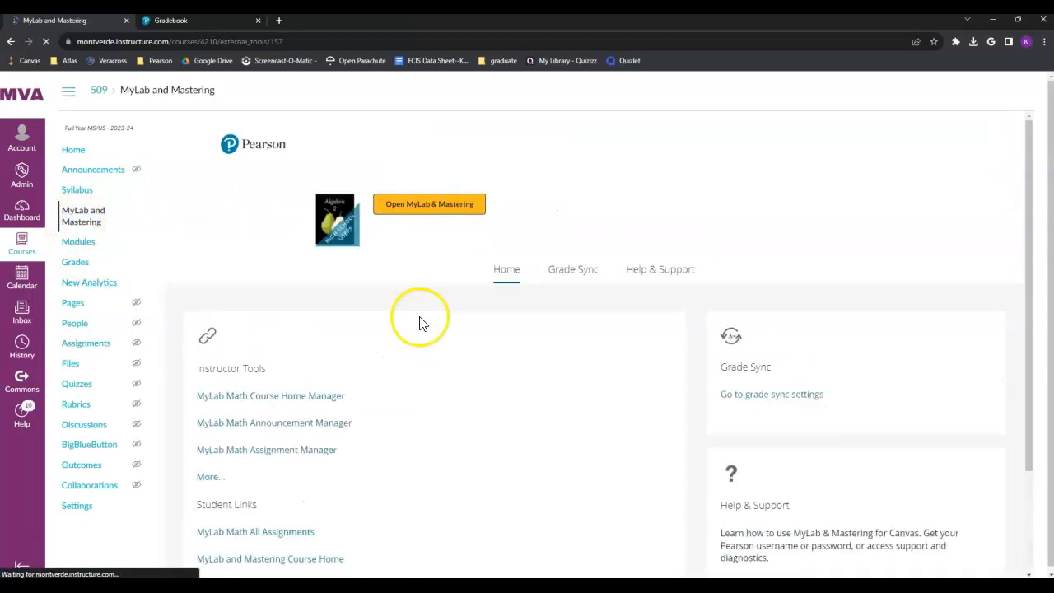
left_click(556, 274)
scroll(453, 473, "down", 2)
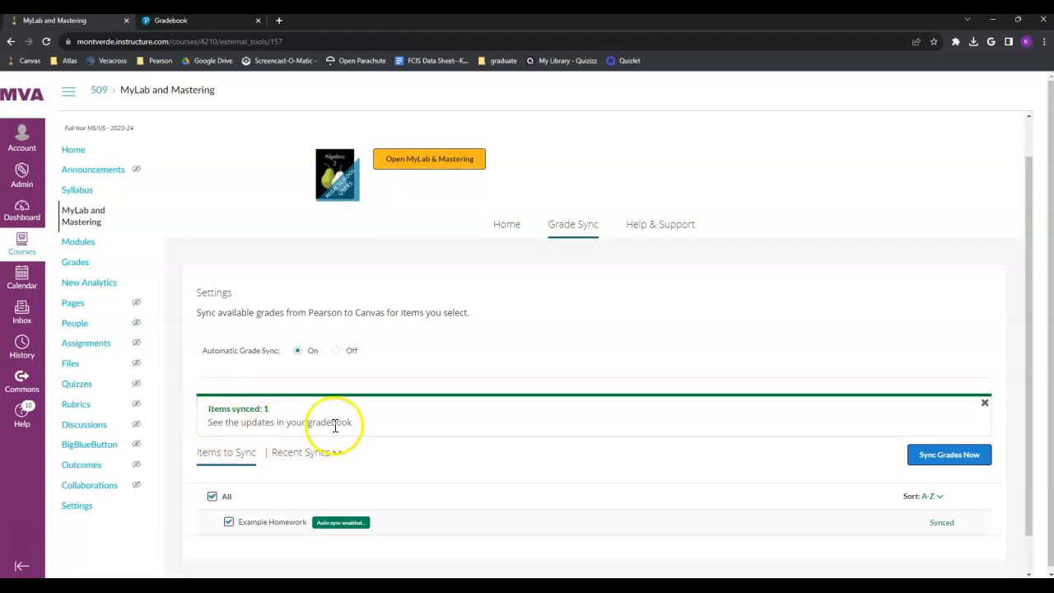
left_click(89, 347)
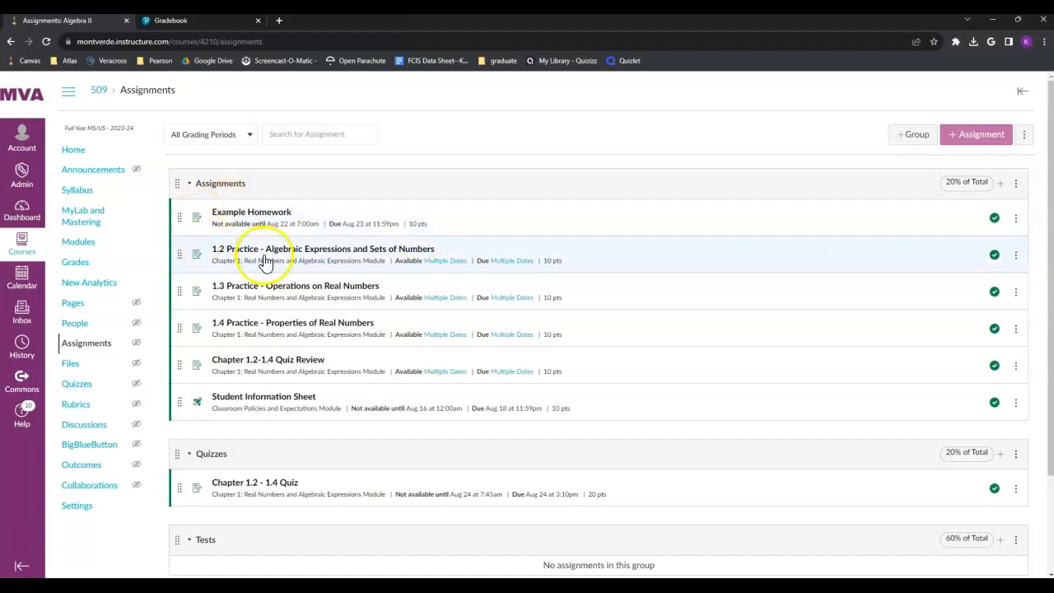
left_click(78, 242)
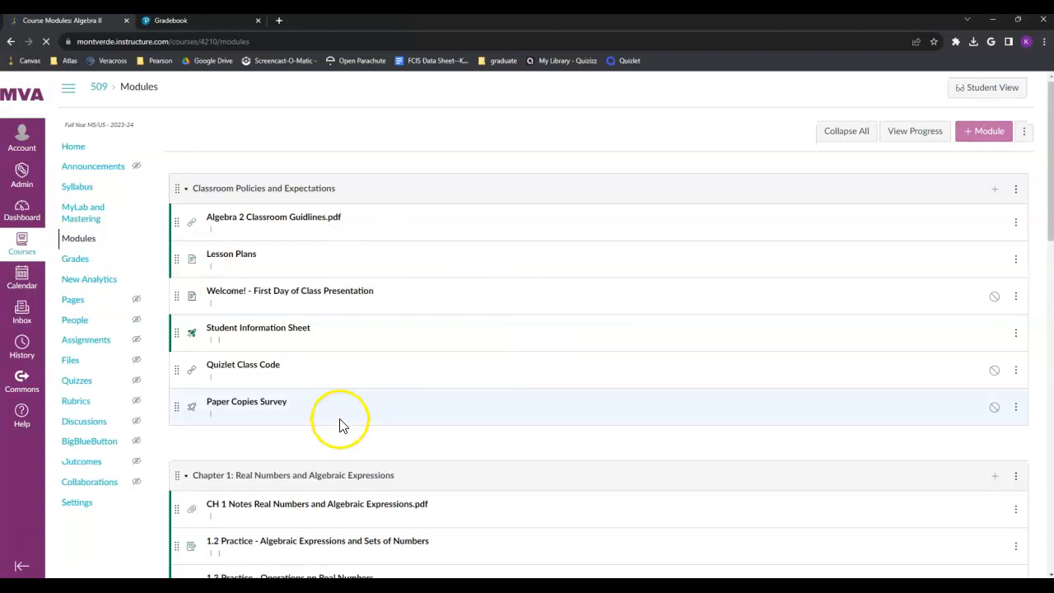
Step: Add Example Homework as a new item in the Chapter 1 module
scroll(341, 423, "down", 3)
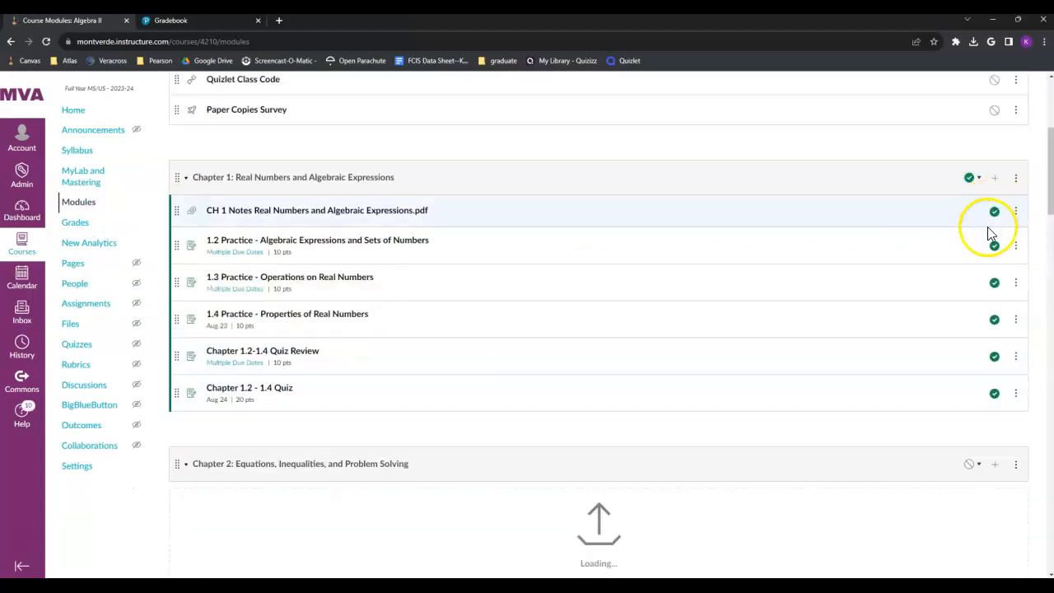
left_click(995, 179)
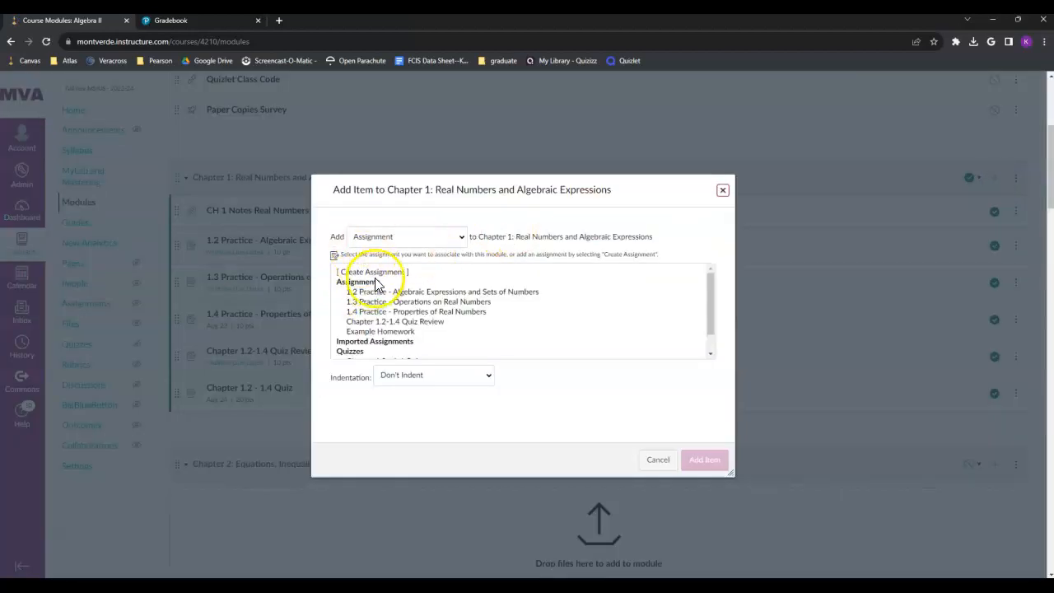
left_click(382, 331)
left_click(707, 459)
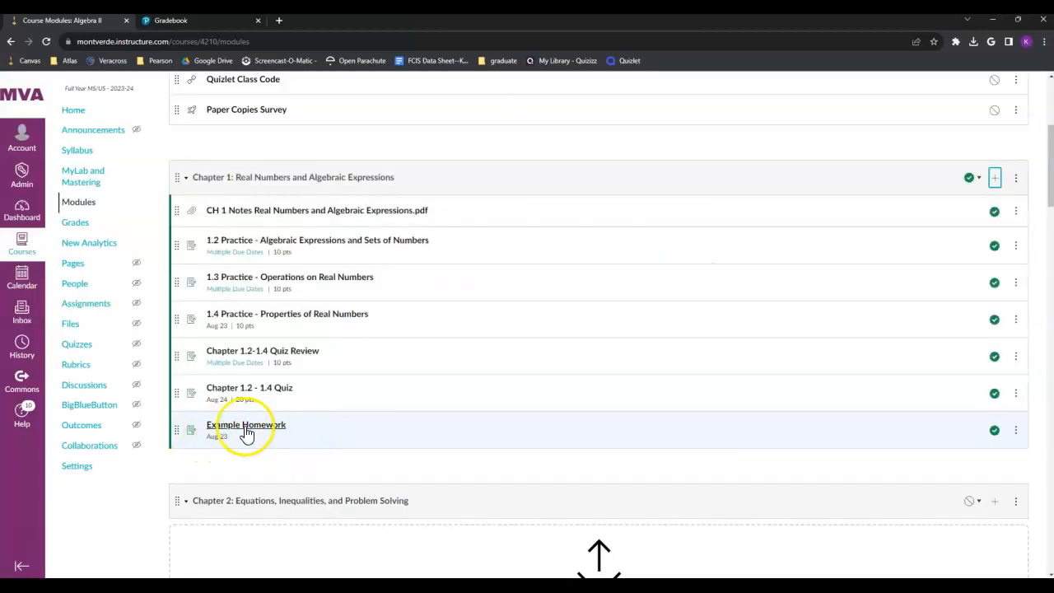
Step: Open Example Homework from the module to check it, dismissing the access-not-allowed notice
left_click(245, 428)
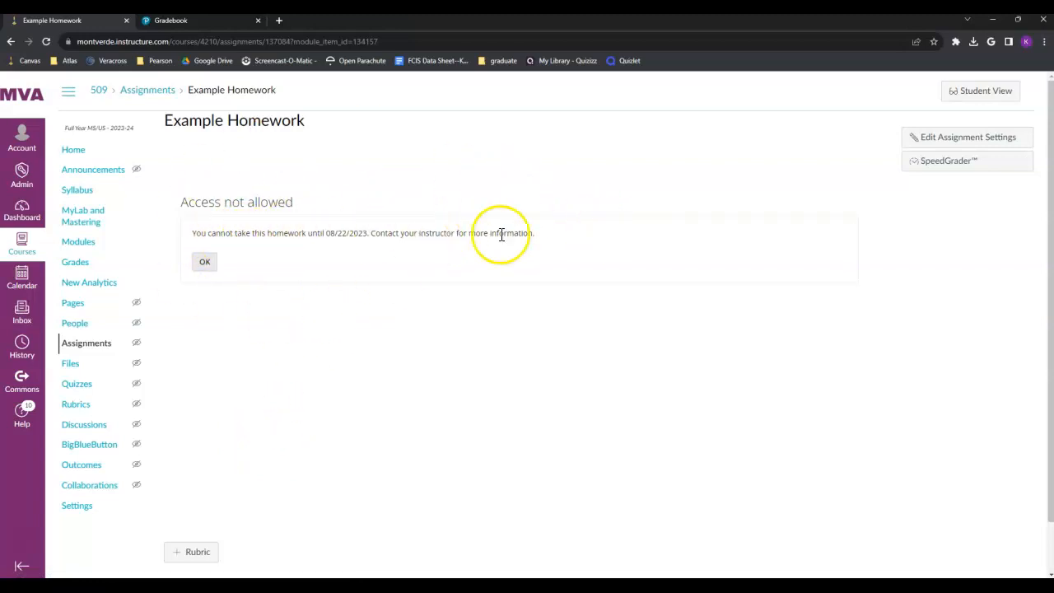
left_click(211, 265)
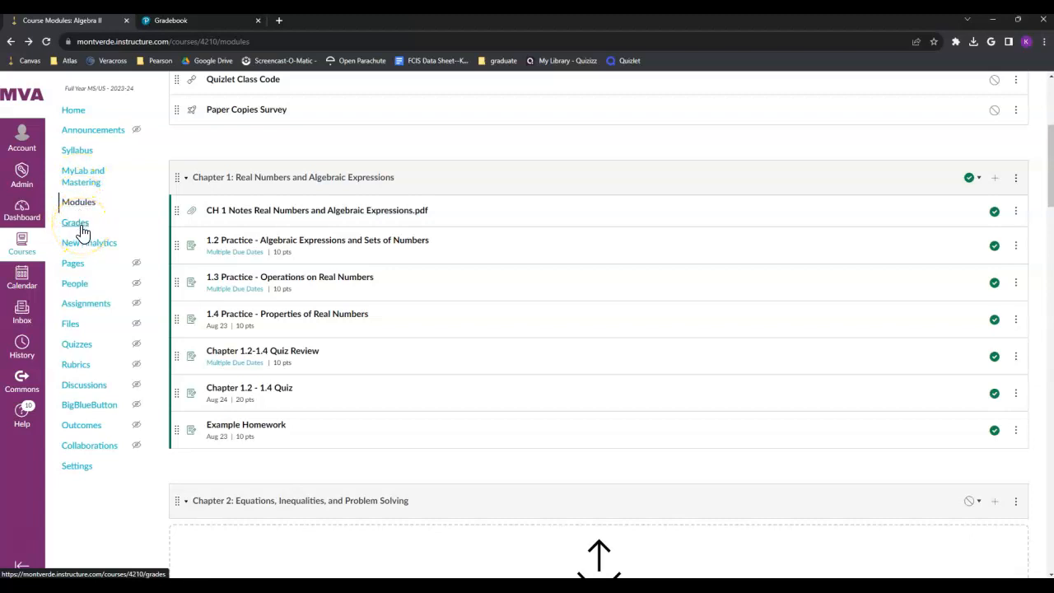
left_click(85, 176)
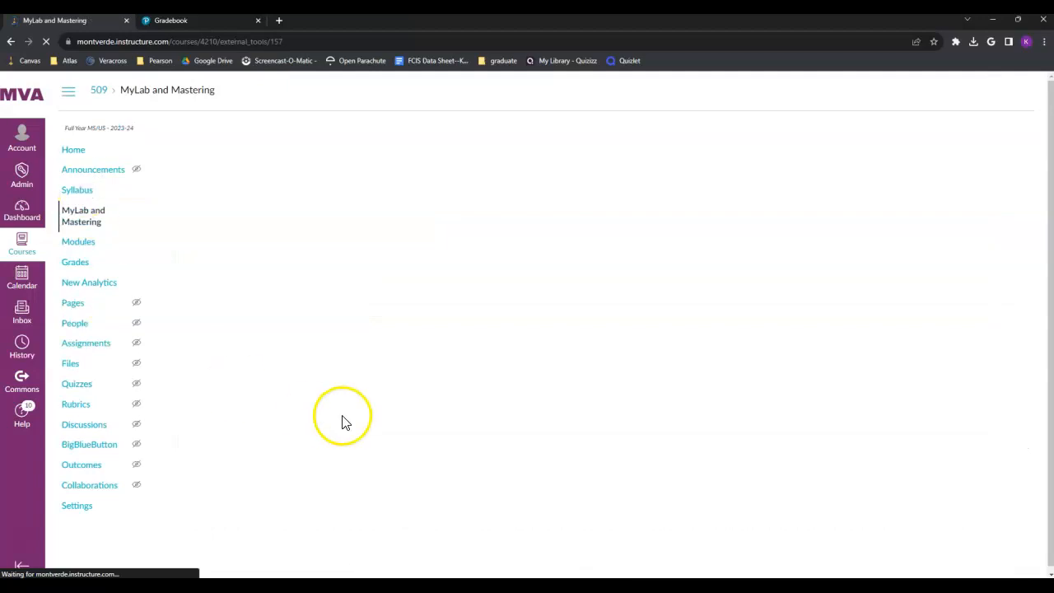
Step: Untick Example Homework in Canvas Grade Sync, leaving automatic sync On, and view Recent Syncs
left_click(563, 278)
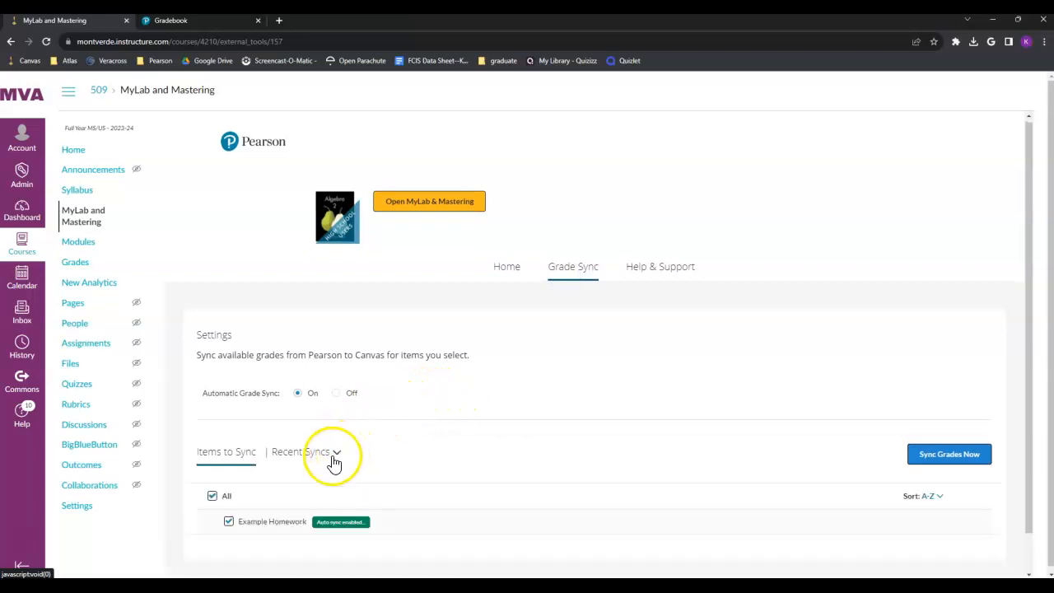
scroll(338, 459, "down", 1)
left_click(229, 481)
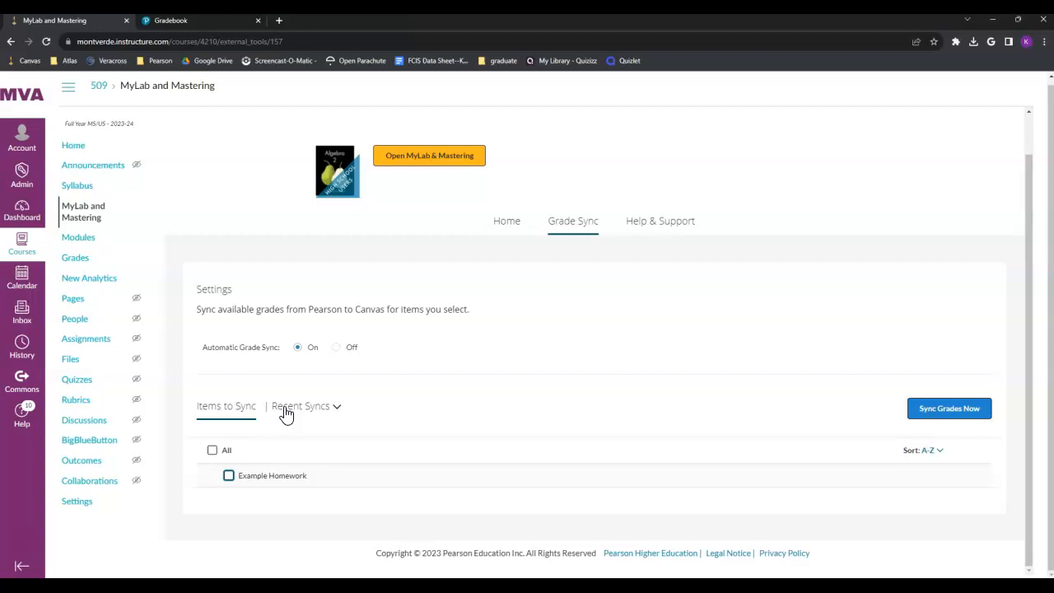
left_click(293, 410)
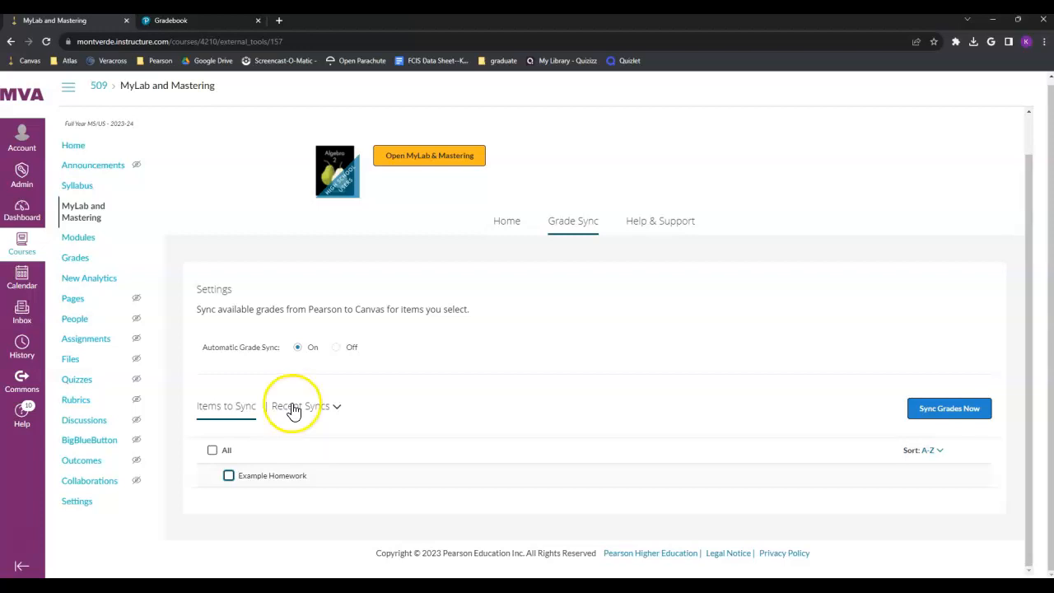